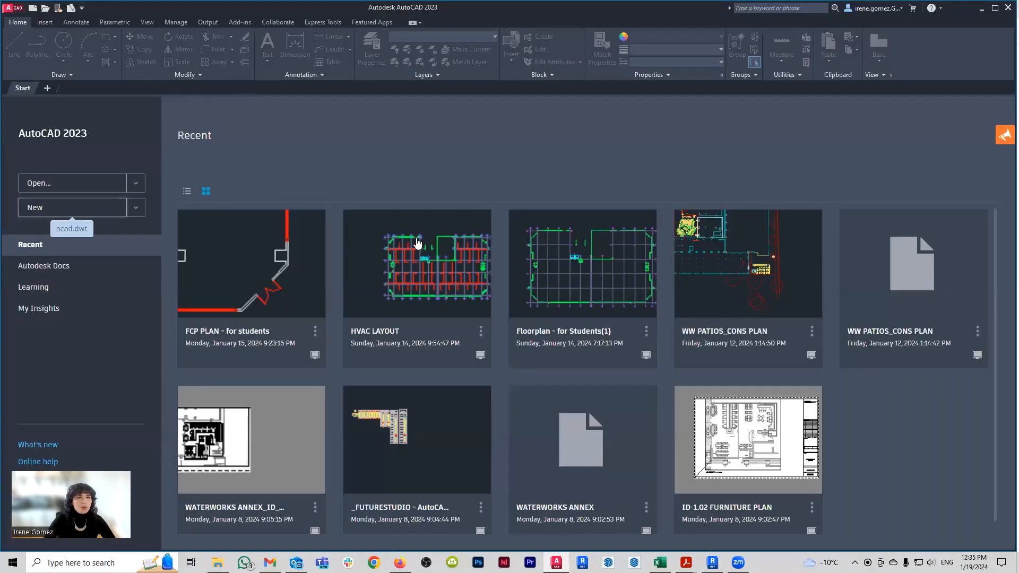
Step: Create a new blank drawing and set its length unit type to Architectural
{"action": "left_click", "coordinate": [101, 212]}
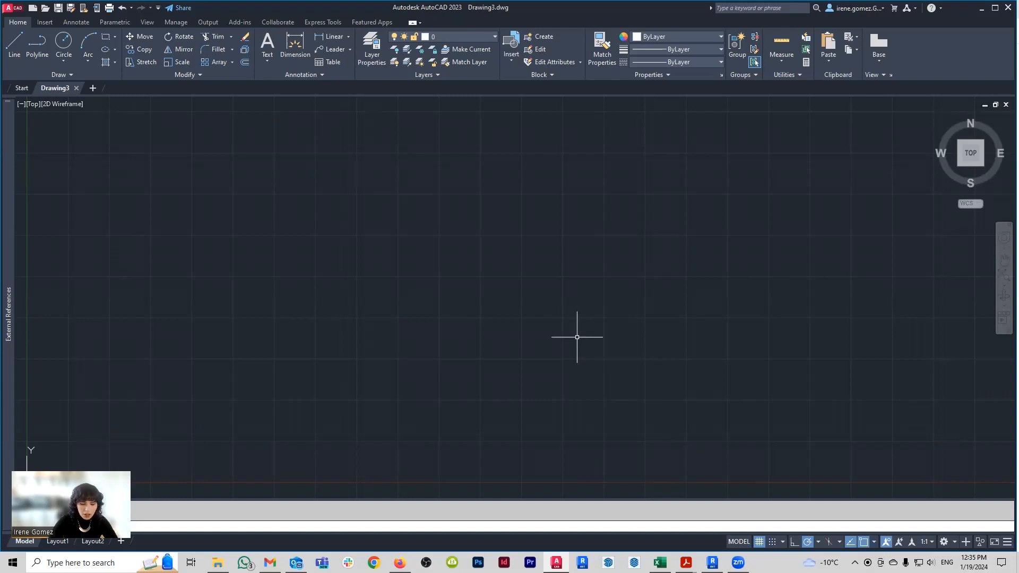
{"action": "type", "text": "un"}
{"action": "key", "text": "Return"}
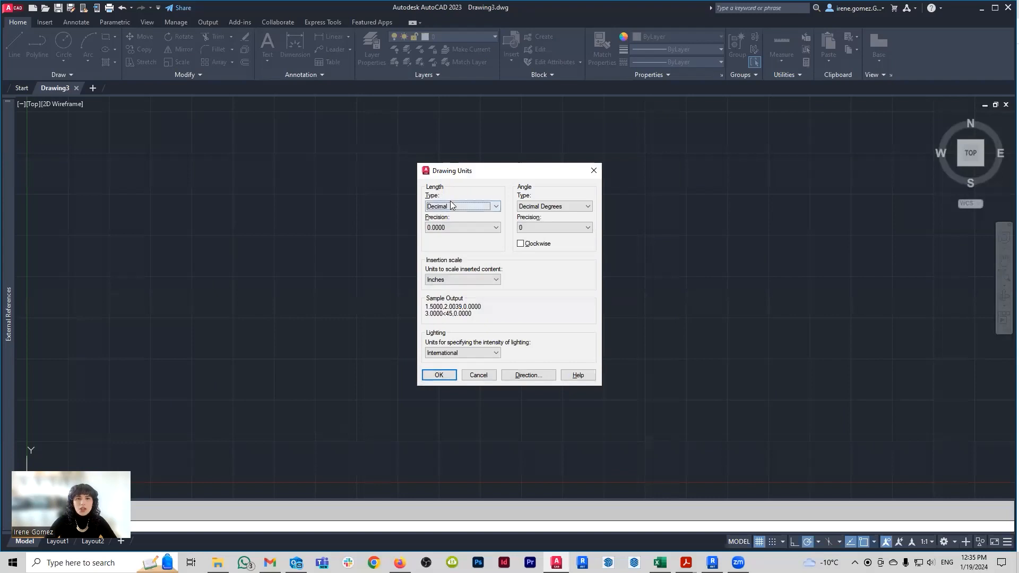
{"action": "left_click", "coordinate": [456, 206]}
{"action": "left_click", "coordinate": [452, 216]}
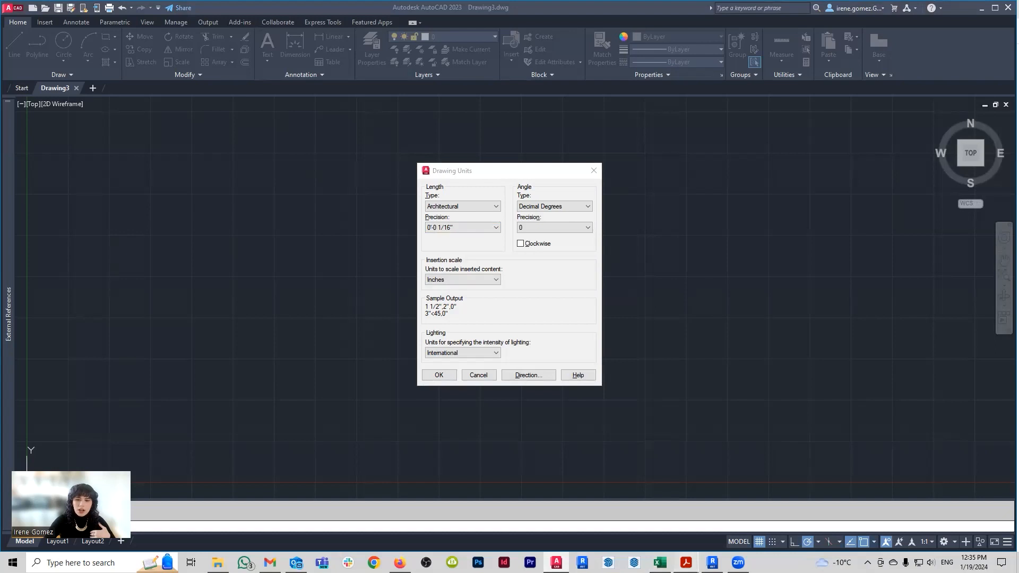
Step: Switch to Acrobat to examine the dimension format on the second-floor residence plan, and return to AutoCAD
{"action": "mouse_move", "coordinate": [685, 562]}
{"action": "left_click", "coordinate": [806, 499]}
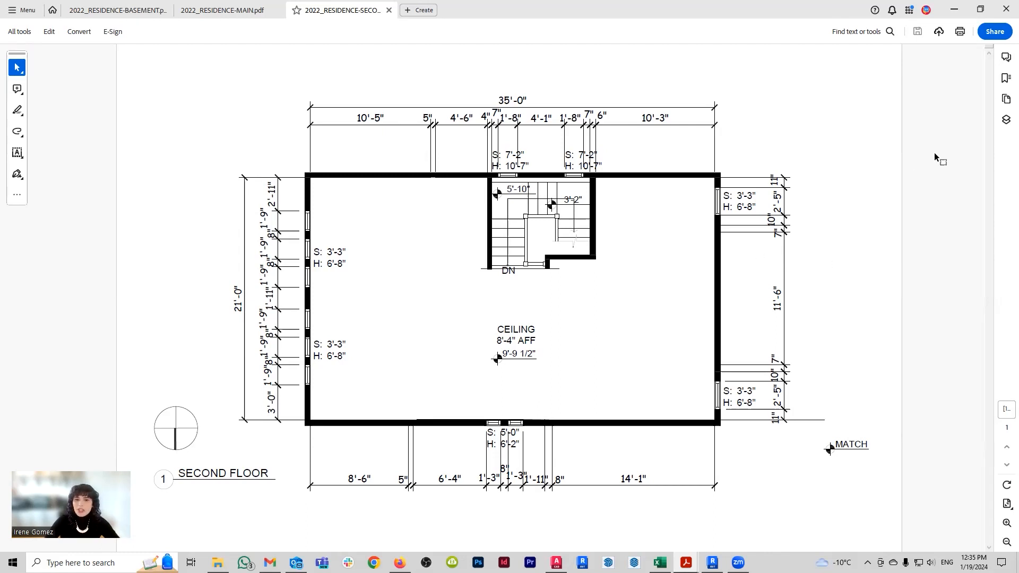
{"action": "left_click", "coordinate": [556, 562]}
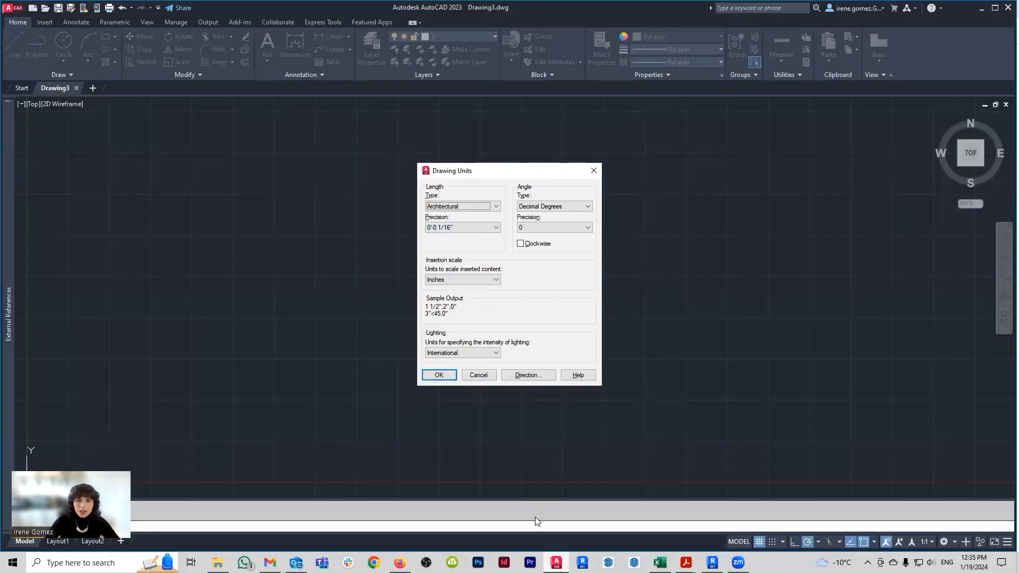
Step: Set the length precision to 0'-0" and apply the drawing units
{"action": "left_click", "coordinate": [473, 229]}
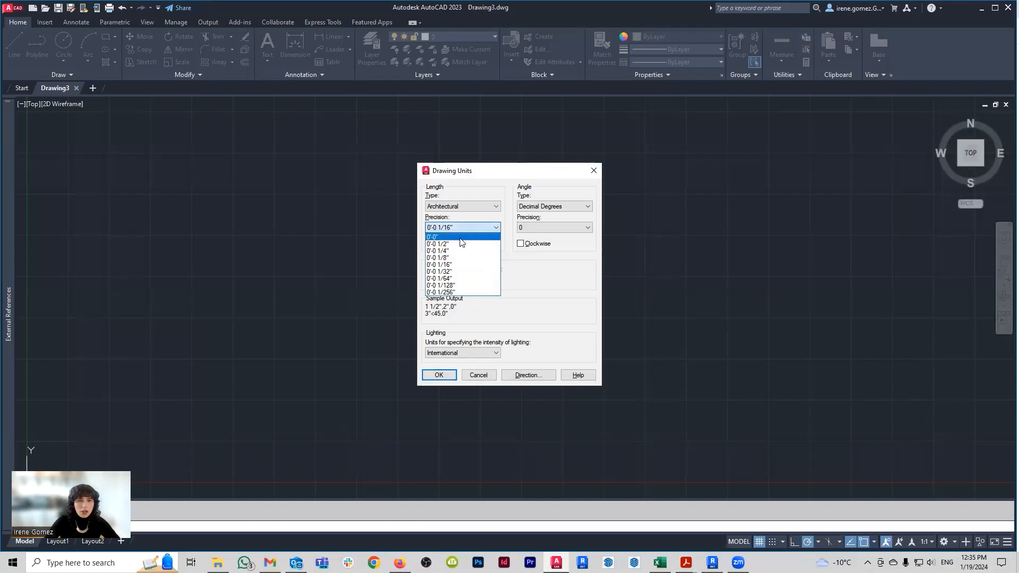
{"action": "left_click", "coordinate": [461, 237]}
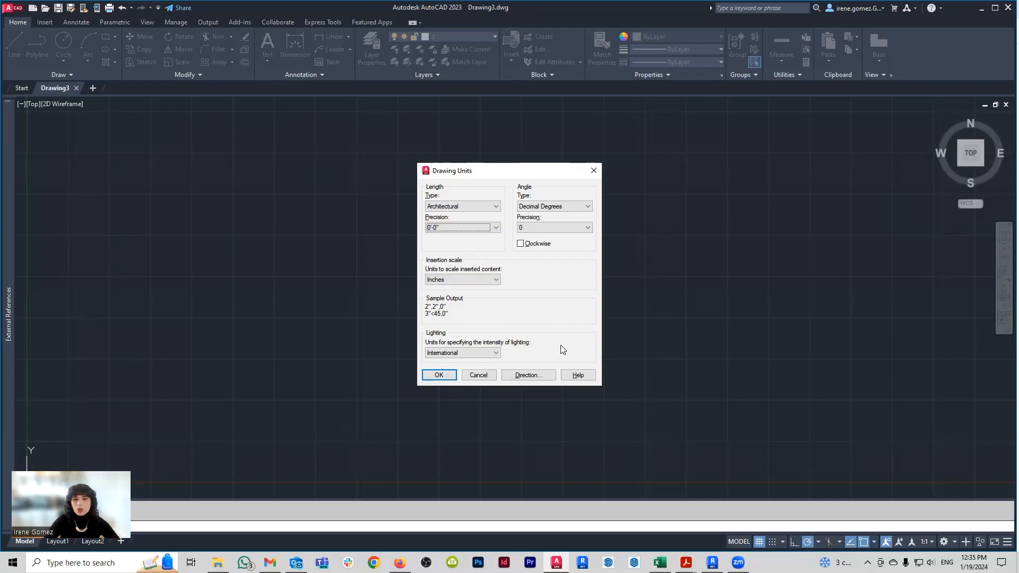
{"action": "left_click", "coordinate": [436, 376]}
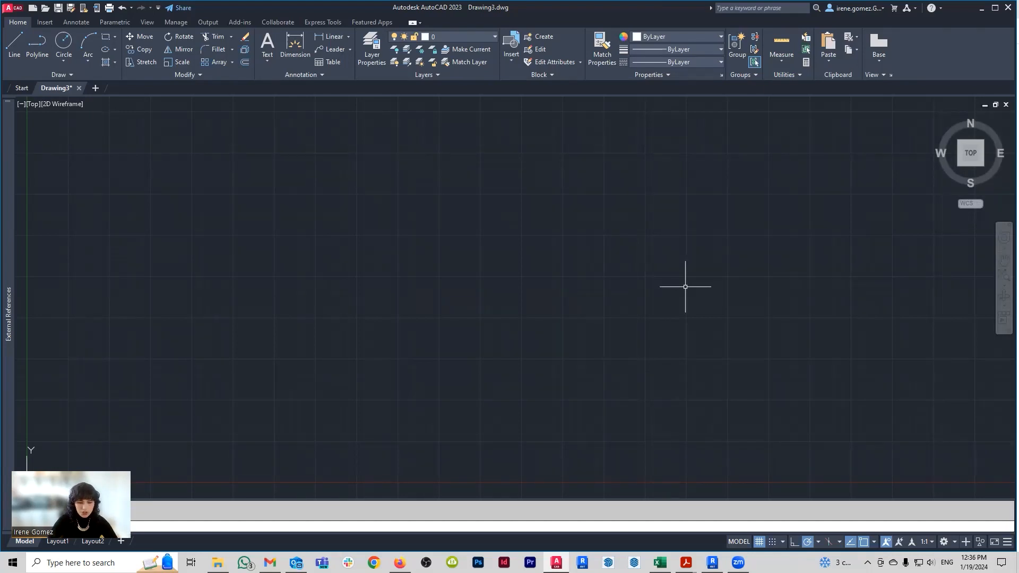
Step: Import 2022_RESIDENCE-BASEMENT.pdf from the Downloads drive as geometry, using its PDF layers at scale 1
{"action": "type", "text": "pdfimp"}
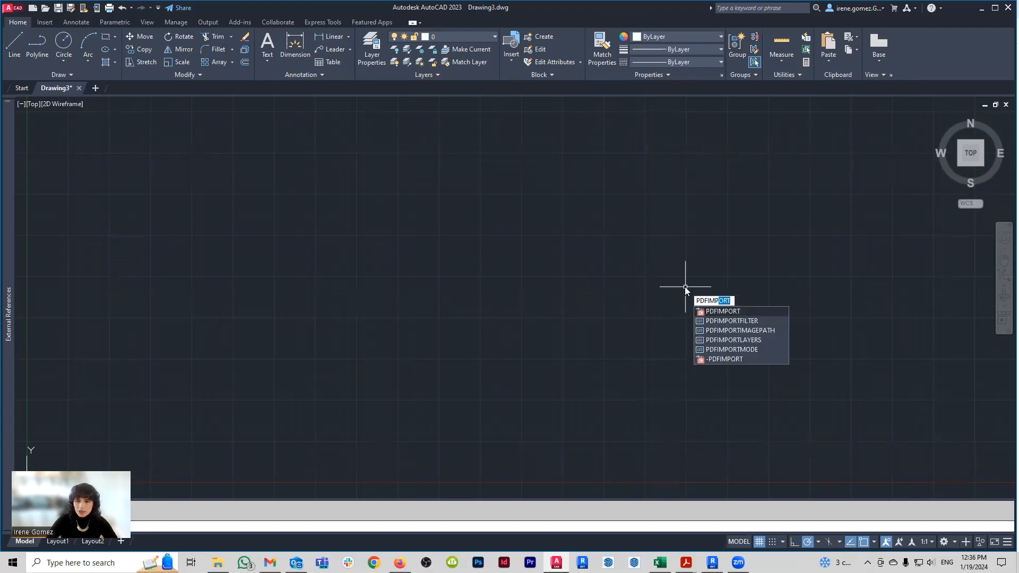
{"action": "key", "text": "Return"}
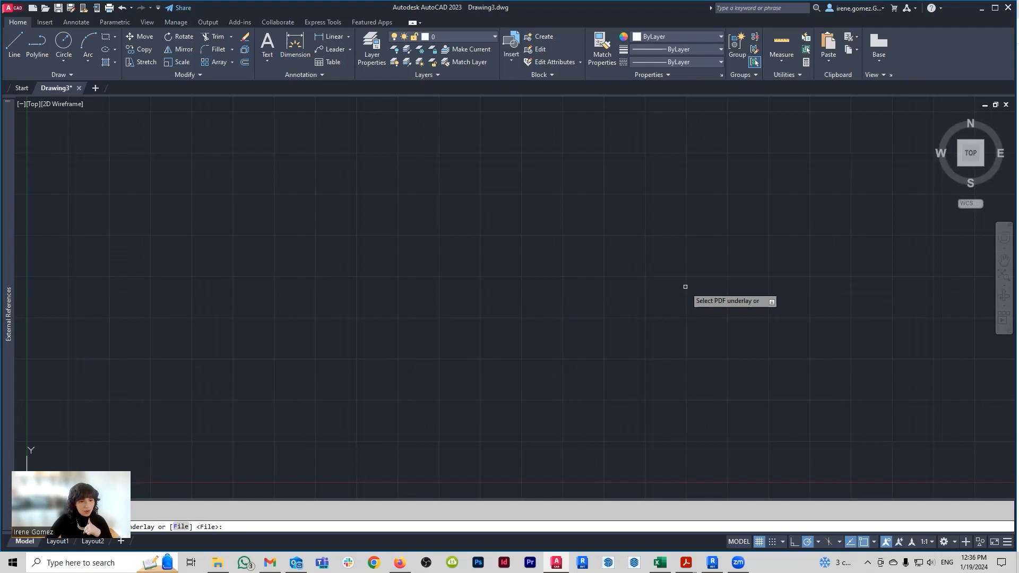
{"action": "key", "text": "Down"}
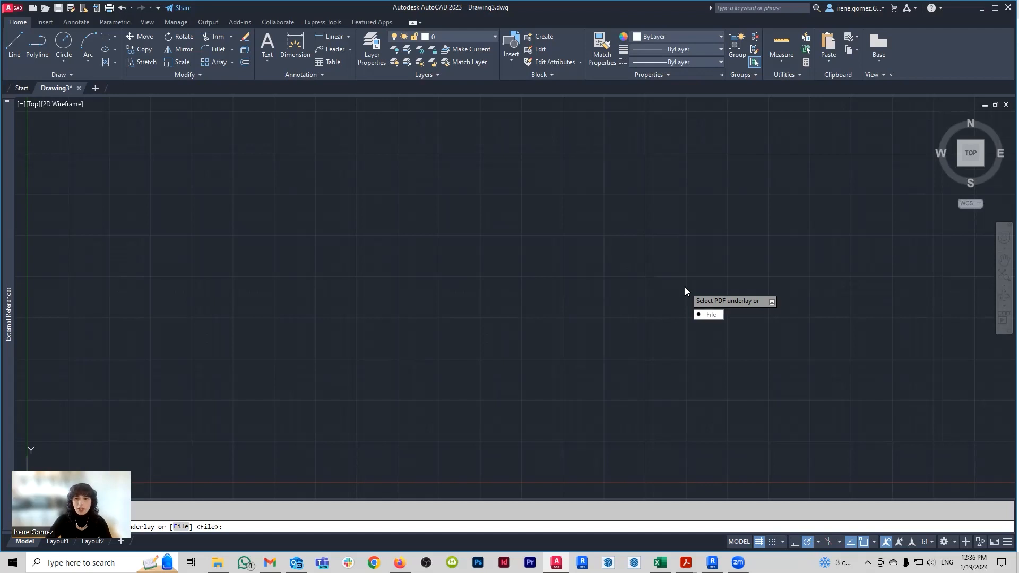
{"action": "key", "text": "Return"}
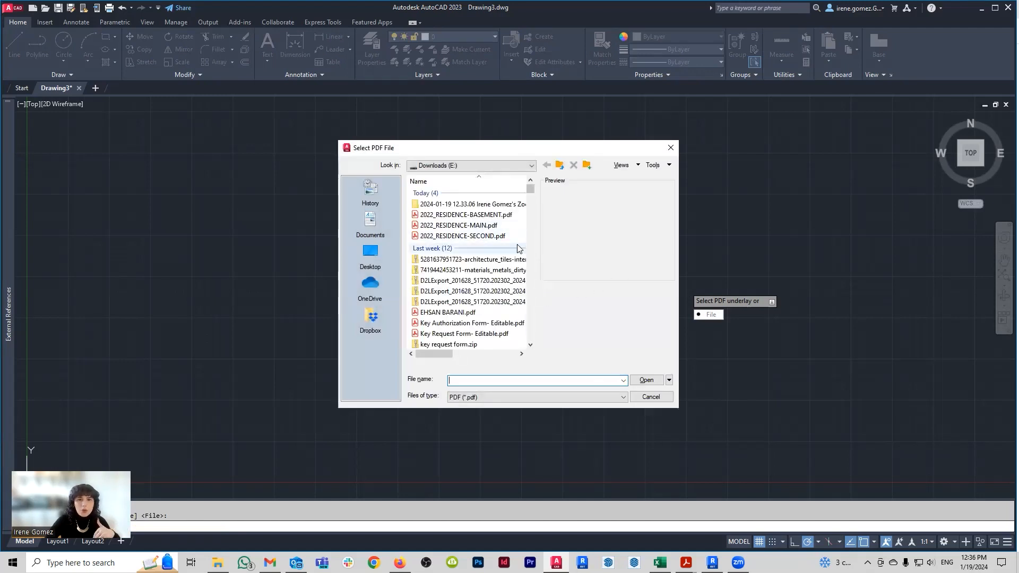
{"action": "double_click", "coordinate": [484, 215]}
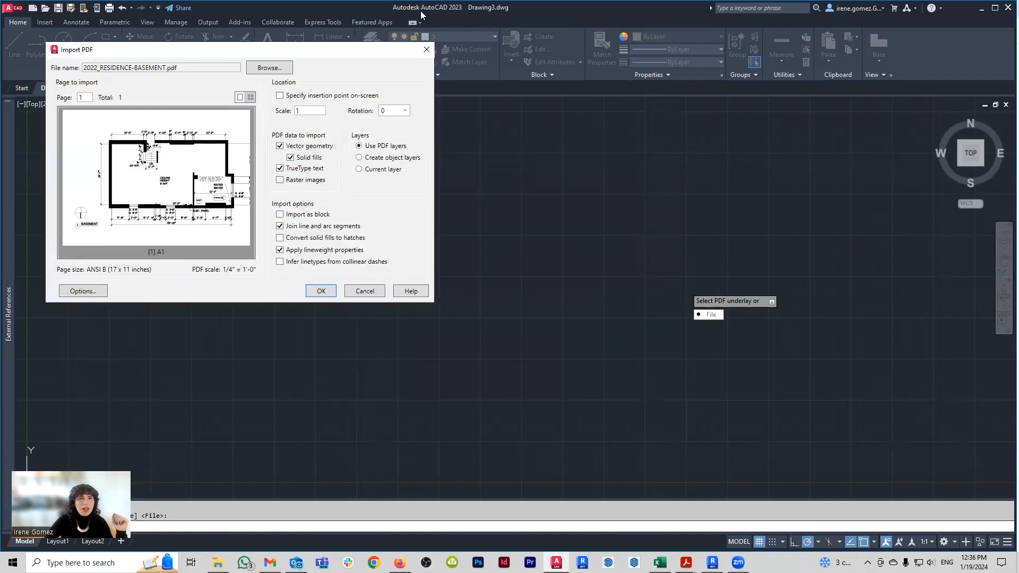
{"action": "left_click_drag", "start_coordinate": [355, 55], "coordinate": [604, 168]}
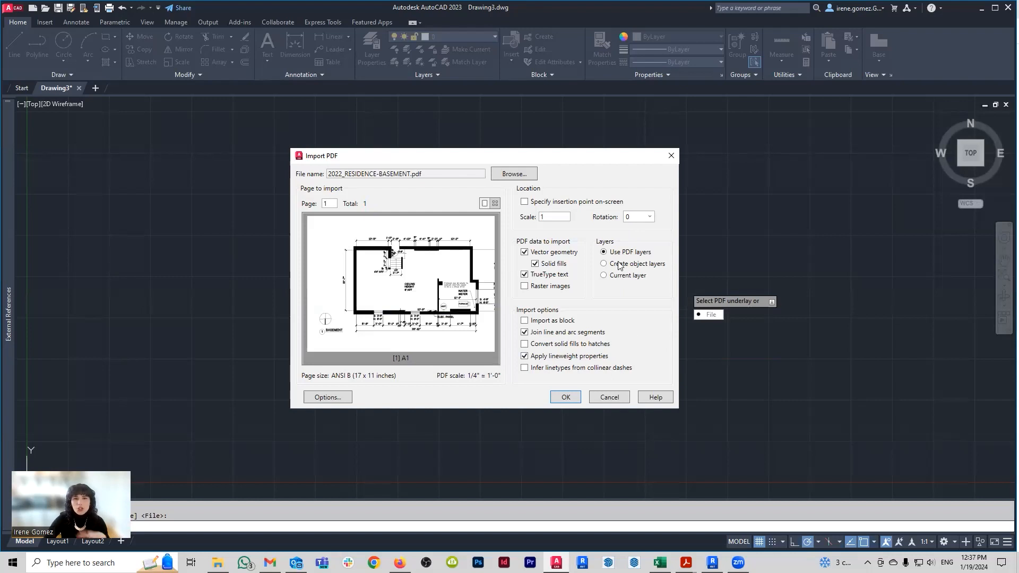
{"action": "left_click", "coordinate": [566, 398]}
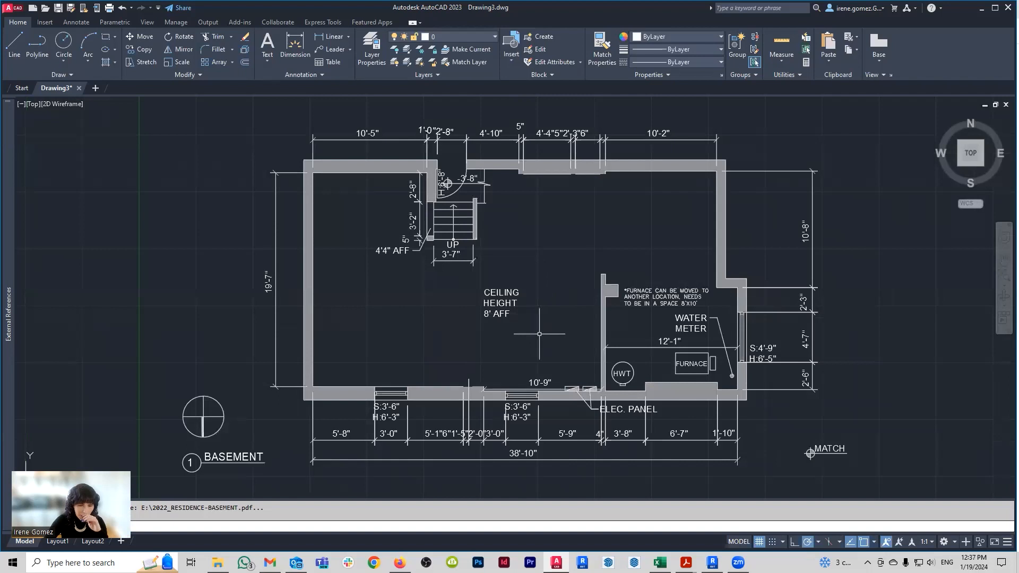
Step: Measure the distance between the extension lines of the 5'-8" dimension below the basement plan's lower wall
{"action": "middle_click_drag", "start_coordinate": [466, 416], "coordinate": [525, 370]}
{"action": "scroll", "coordinate": [494, 383], "scroll_direction": "down", "scroll_amount": 2}
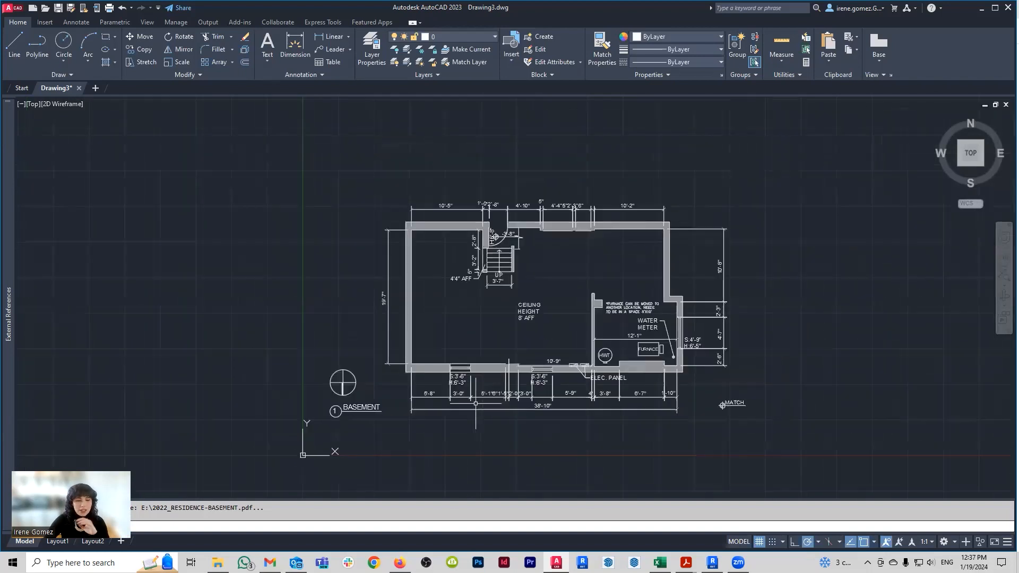
{"action": "scroll", "coordinate": [413, 426], "scroll_direction": "up", "scroll_amount": 2}
{"action": "type", "text": "DI"}
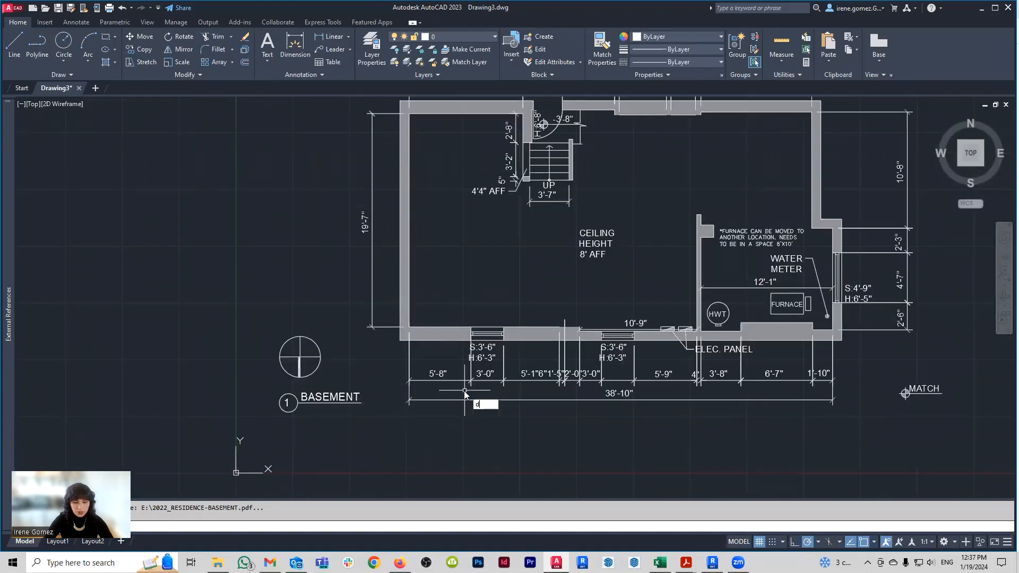
{"action": "key", "text": "Return"}
{"action": "scroll", "coordinate": [441, 371], "scroll_direction": "up", "scroll_amount": 2}
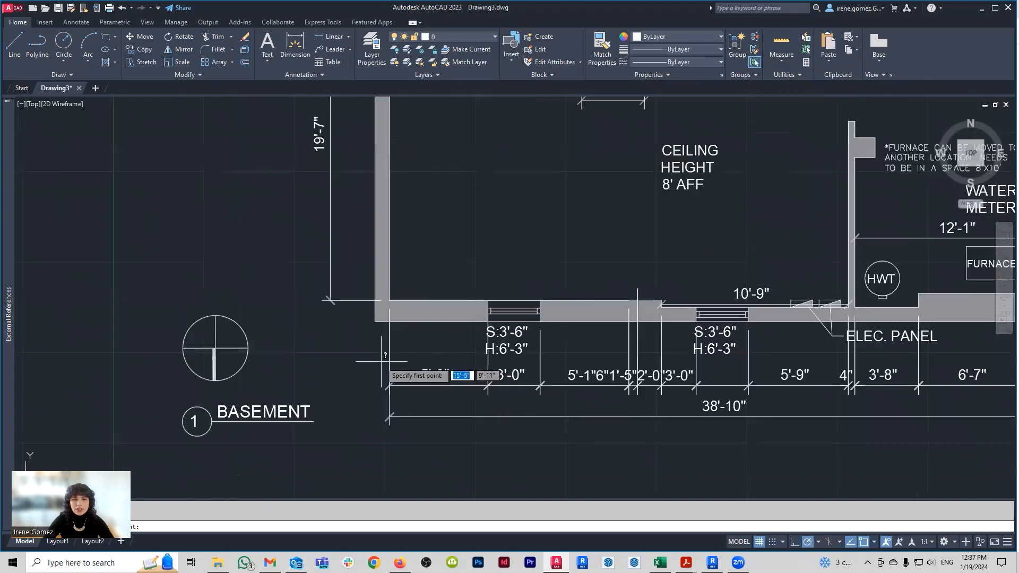
{"action": "scroll", "coordinate": [480, 352], "scroll_direction": "up", "scroll_amount": 2}
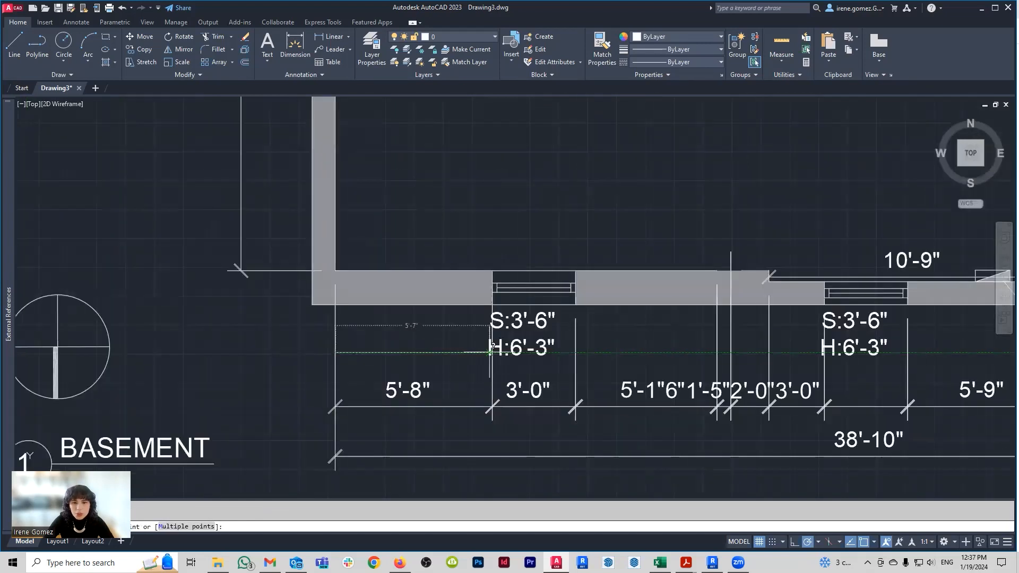
{"action": "scroll", "coordinate": [493, 351], "scroll_direction": "up", "scroll_amount": 3}
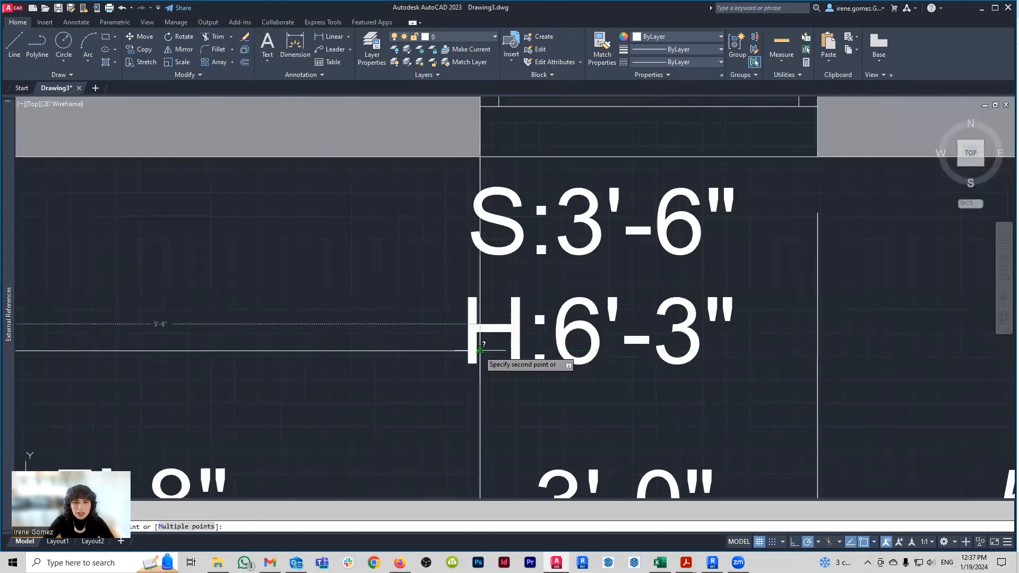
{"action": "scroll", "coordinate": [479, 350], "scroll_direction": "down", "scroll_amount": 3}
{"action": "key", "text": "Escape"}
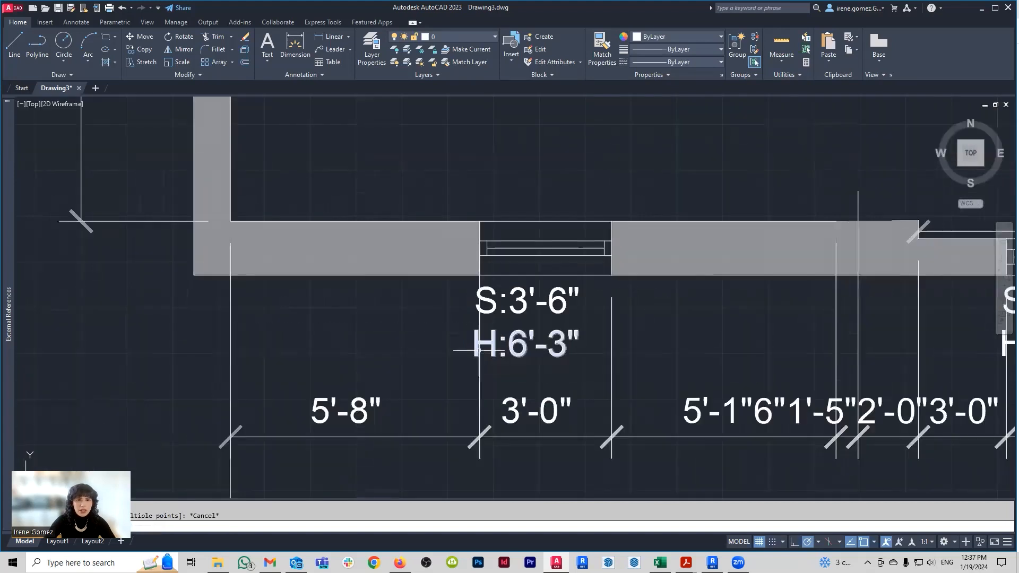
{"action": "scroll", "coordinate": [373, 341], "scroll_direction": "down", "scroll_amount": 3}
{"action": "scroll", "coordinate": [373, 342], "scroll_direction": "up", "scroll_amount": 2}
{"action": "scroll", "coordinate": [374, 350], "scroll_direction": "down", "scroll_amount": 5}
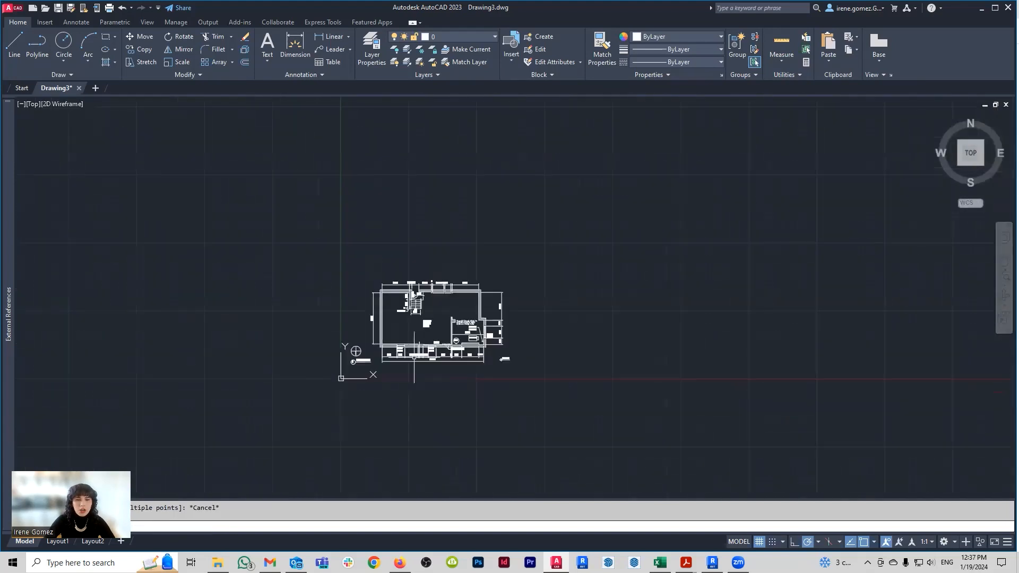
{"action": "scroll", "coordinate": [361, 355], "scroll_direction": "up", "scroll_amount": 4}
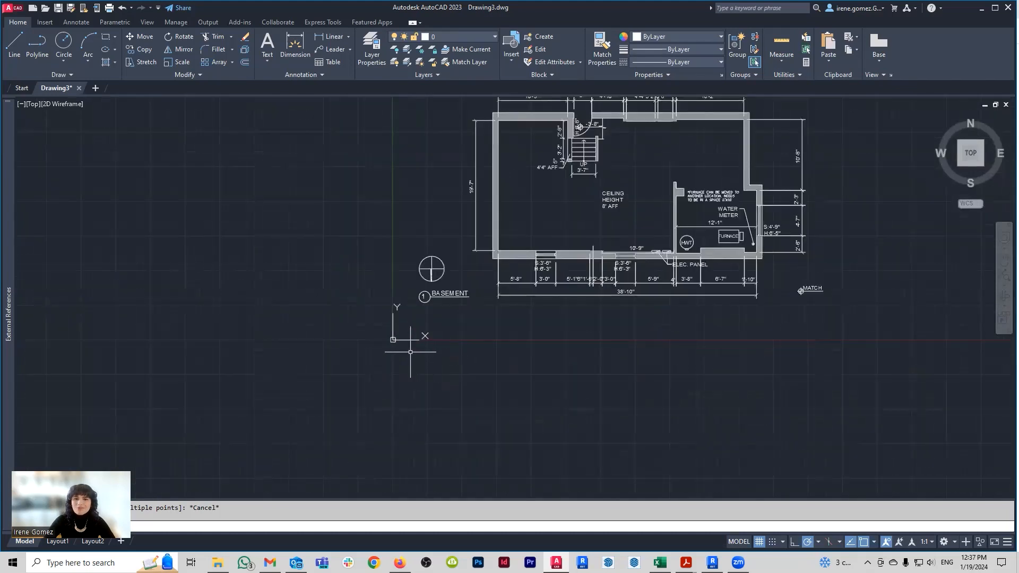
{"action": "middle_click_drag", "start_coordinate": [510, 276], "coordinate": [384, 349]}
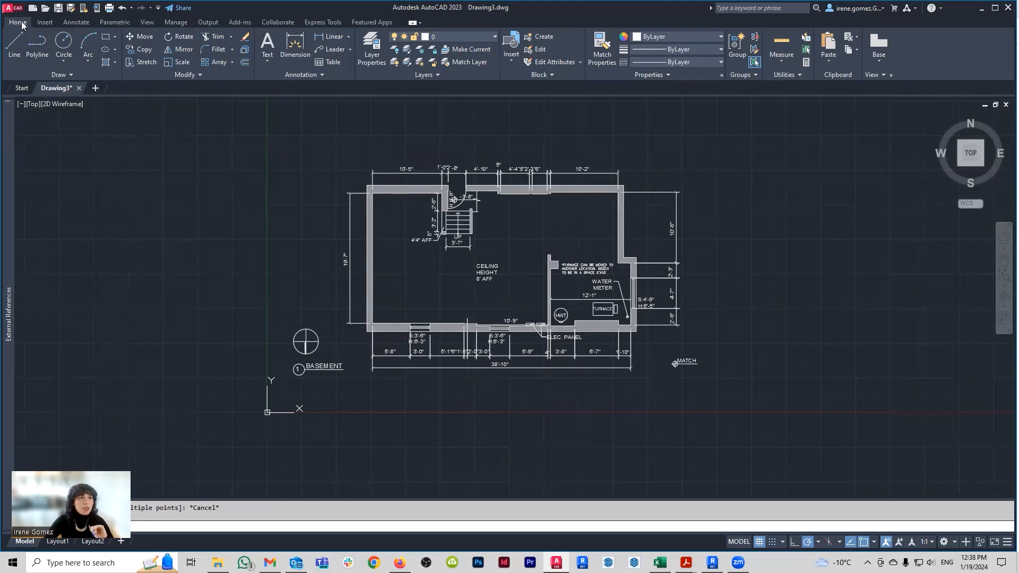
Step: Save the drawing on the Desktop as BASEMENT in AutoCAD 2018 format and dismiss the notification
{"action": "left_click", "coordinate": [15, 8]}
{"action": "left_click", "coordinate": [51, 144]}
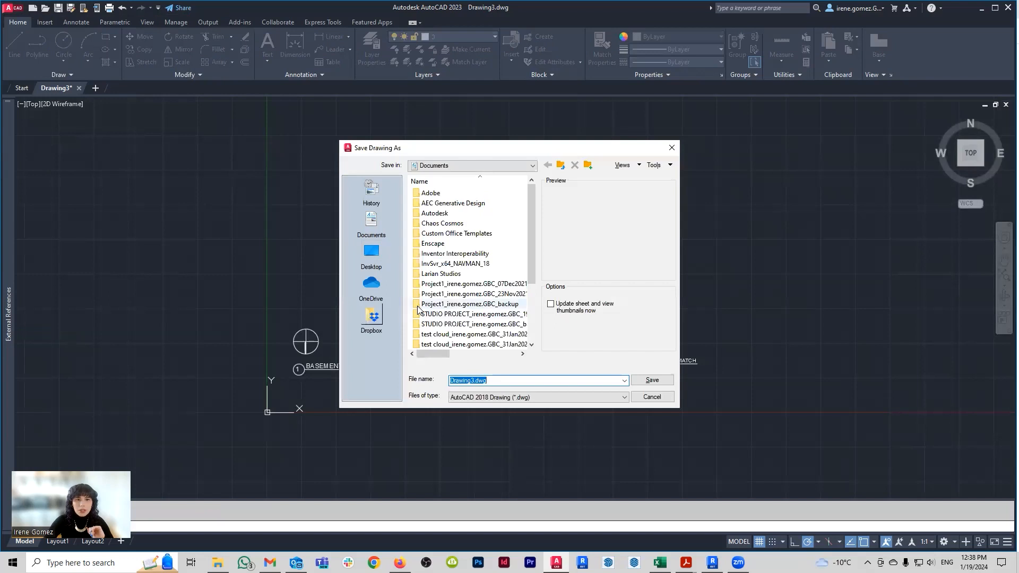
{"action": "left_click", "coordinate": [371, 253]}
{"action": "type", "text": "B"}
{"action": "key", "text": "Caps_Lock"}
{"action": "type", "text": "ASEE"}
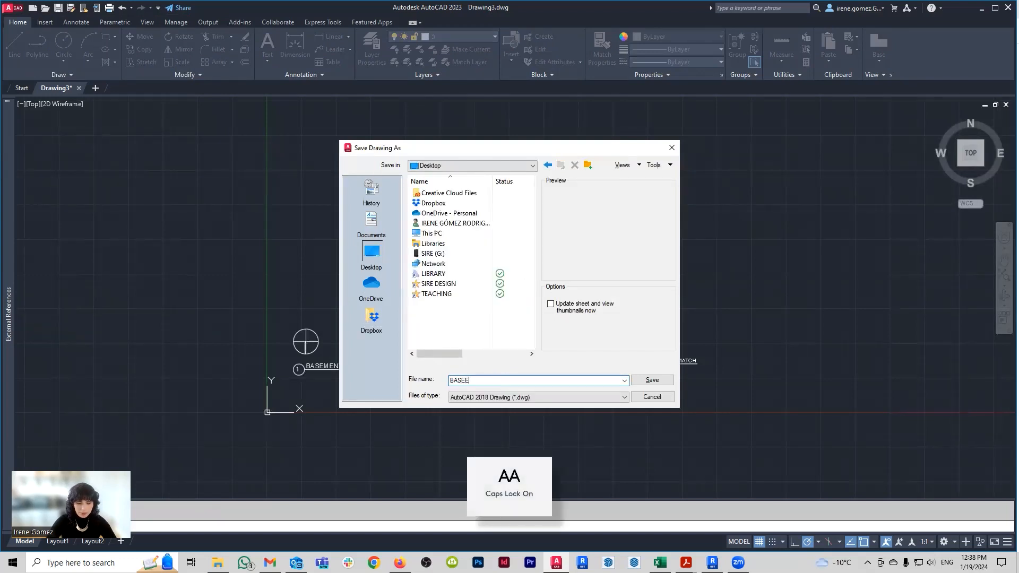
{"action": "key", "text": "BackSpace"}
{"action": "type", "text": "MENT"}
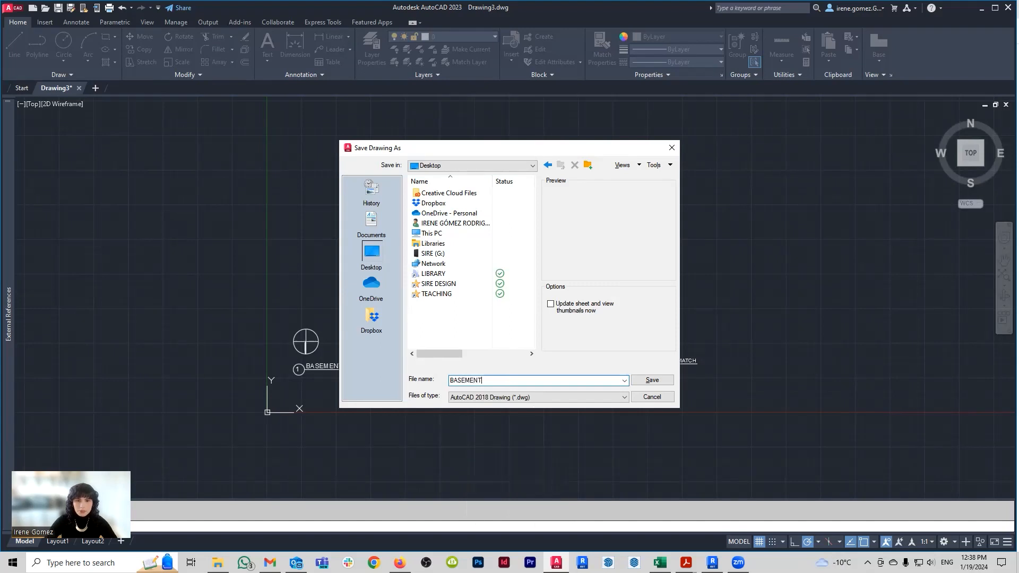
{"action": "key", "text": "Return"}
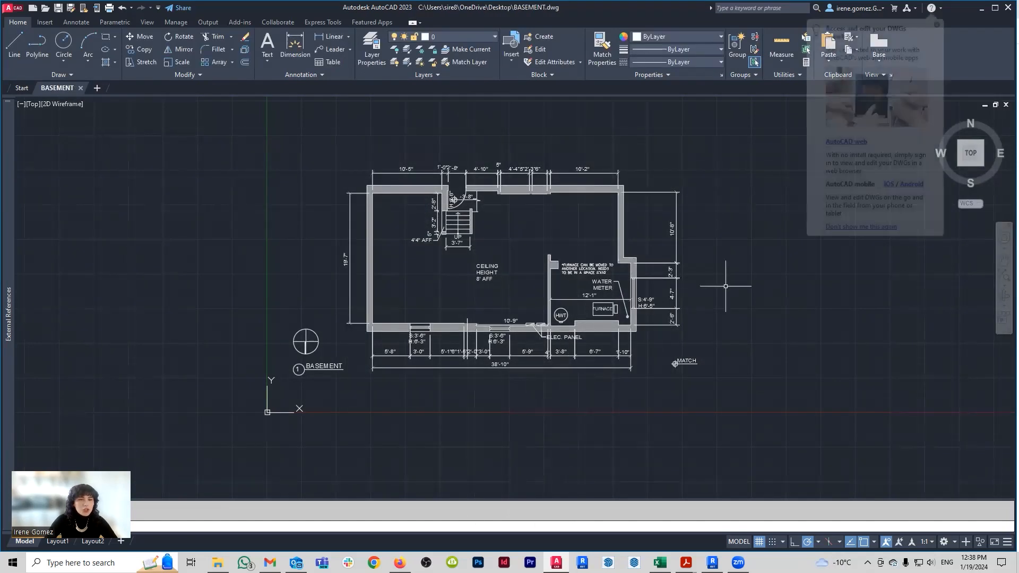
{"action": "left_click", "coordinate": [937, 25]}
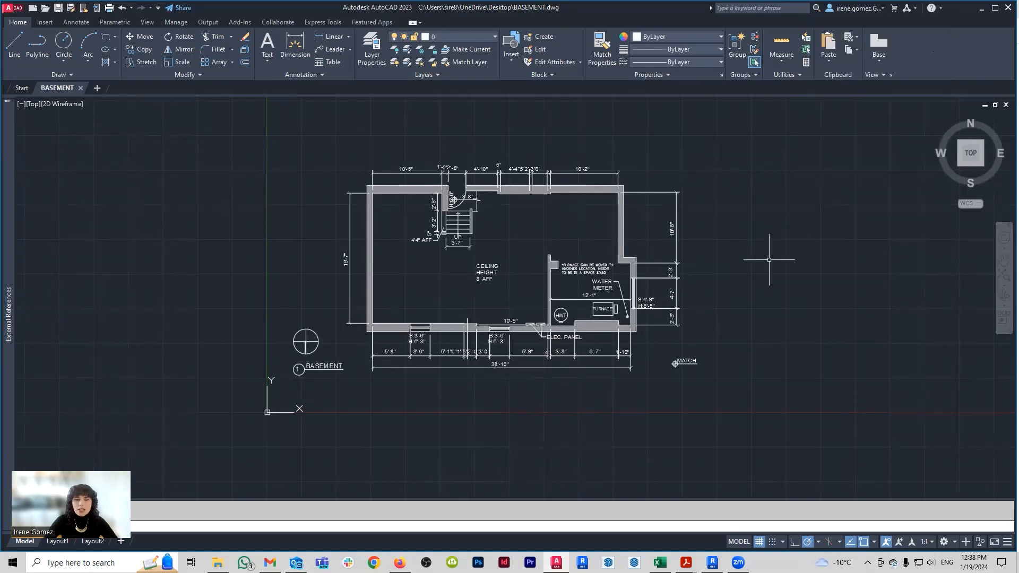
Step: Delete the entire imported basement plan from the drawing
{"action": "left_click", "coordinate": [803, 431]}
{"action": "left_click", "coordinate": [194, 104]}
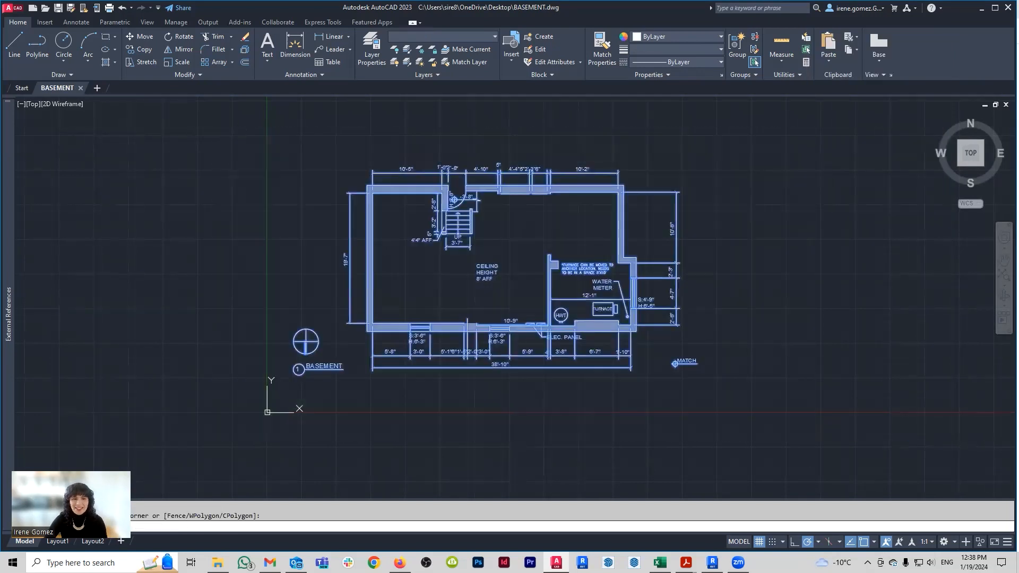
{"action": "key", "text": "Delete"}
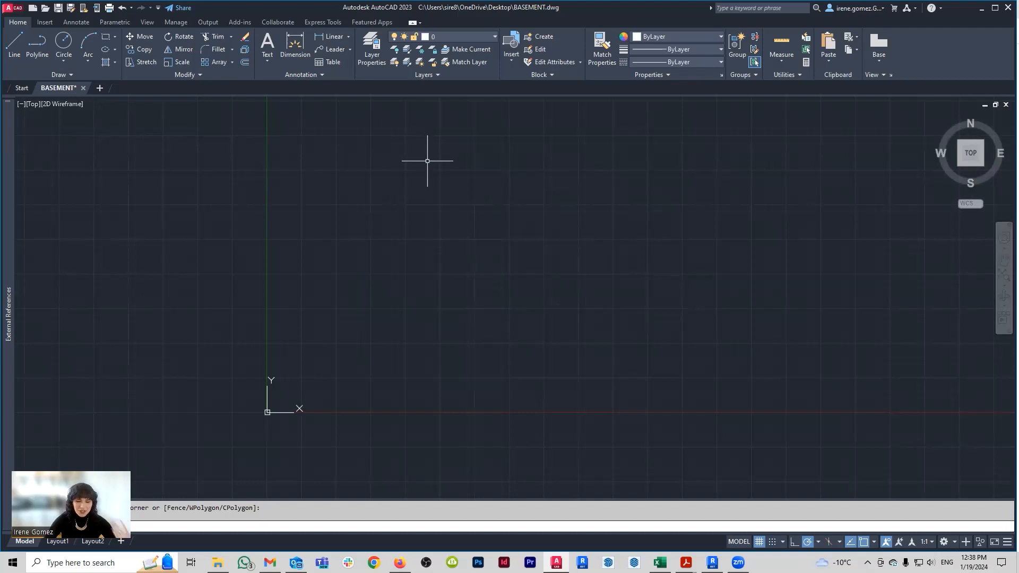
Step: Import 2022_RESIDENCE-MAIN.pdf from the Downloads drive into the empty drawing as geometry
{"action": "type", "text": "PDFIMPO"}
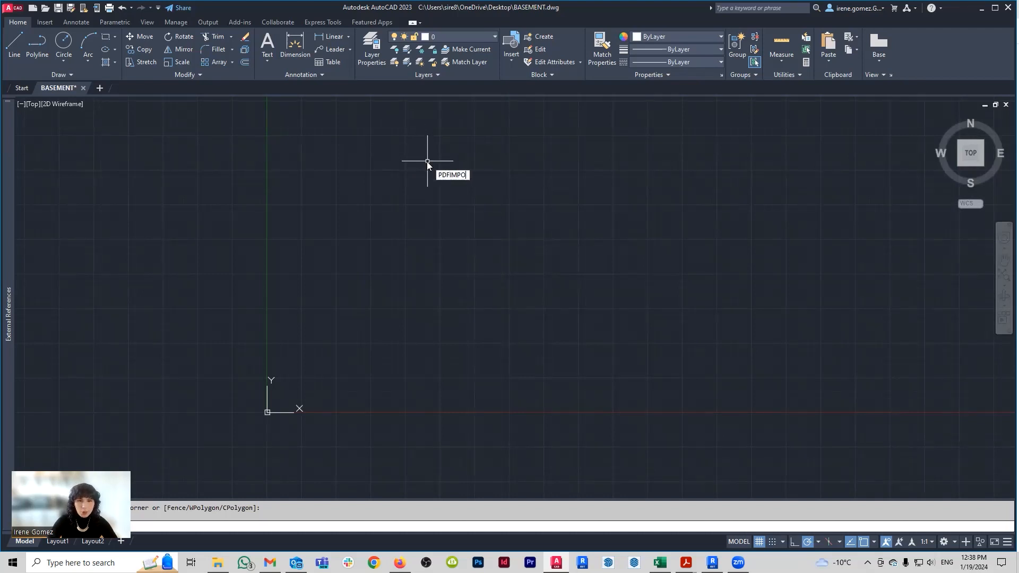
{"action": "key", "text": "Return"}
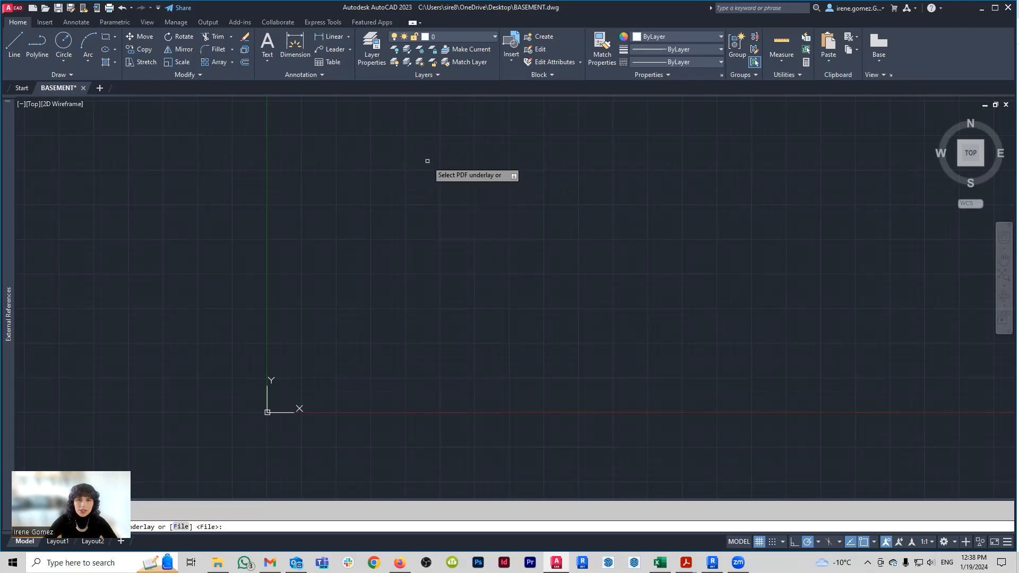
{"action": "key", "text": "Down"}
{"action": "key", "text": "Return"}
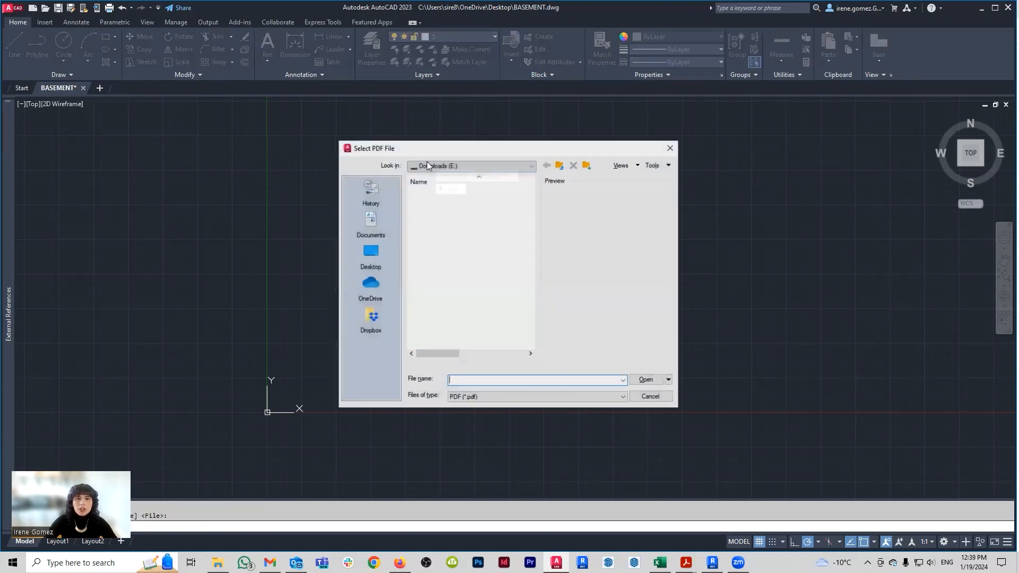
{"action": "double_click", "coordinate": [505, 226]}
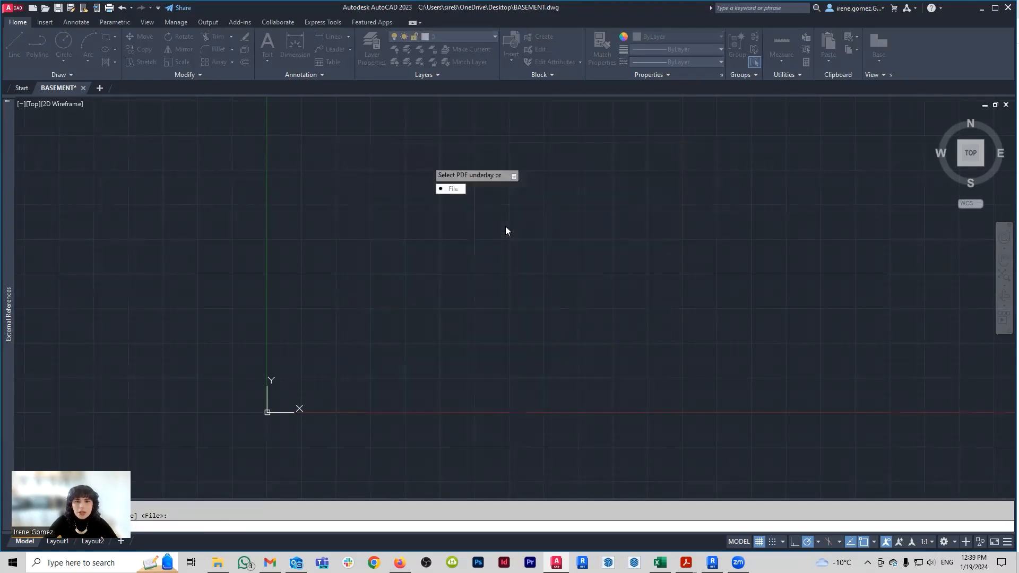
{"action": "left_click", "coordinate": [566, 397]}
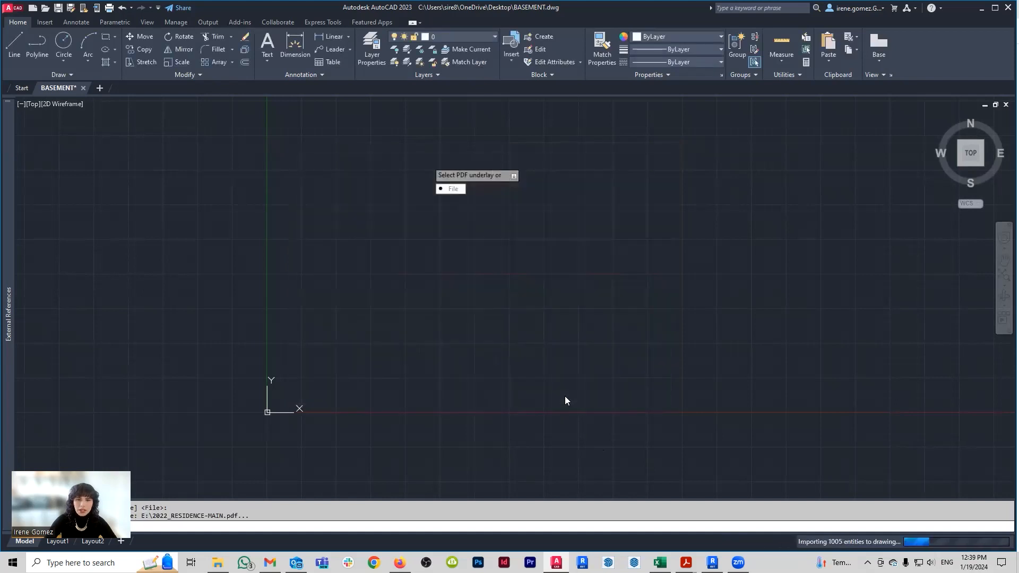
Step: Measure the distance between the extension lines of the 15'-0" dimension below the ground floor plan's lower wall
{"action": "middle_click_drag", "start_coordinate": [360, 449], "coordinate": [425, 363]}
{"action": "type", "text": "DI"}
{"action": "key", "text": "Return"}
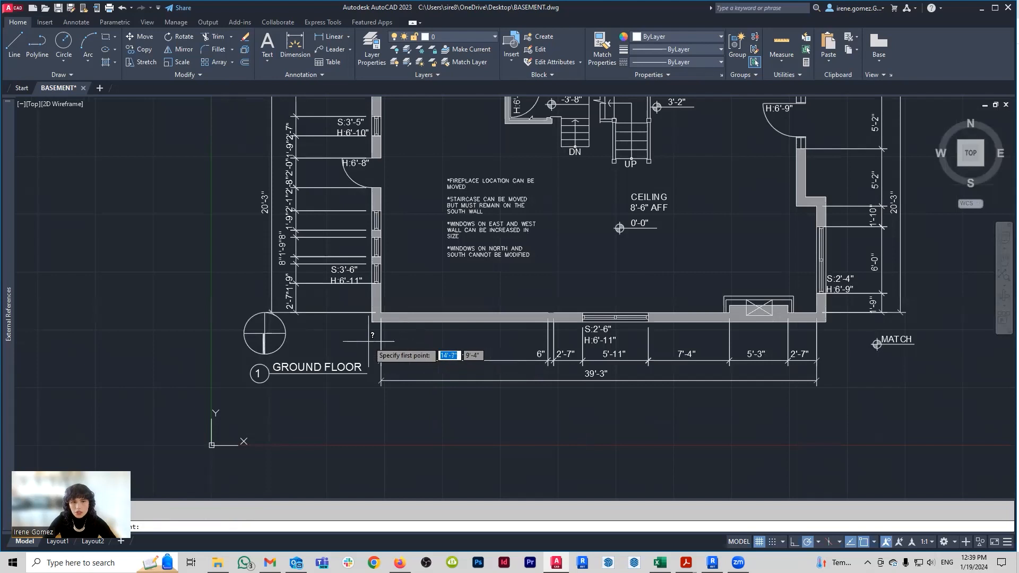
{"action": "left_click", "coordinate": [422, 342]}
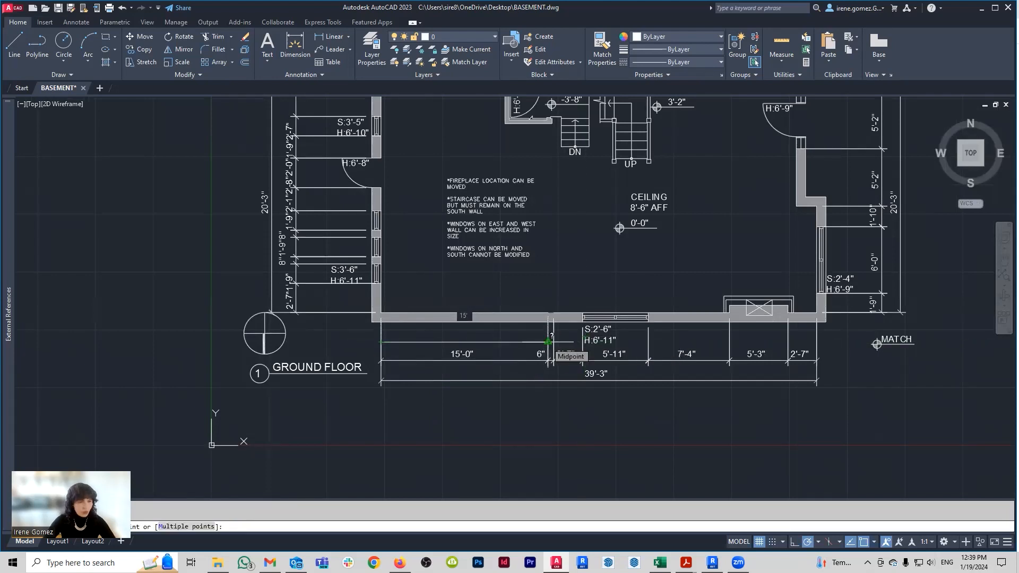
{"action": "key", "text": "Escape"}
{"action": "scroll", "coordinate": [552, 345], "scroll_direction": "down", "scroll_amount": 3}
{"action": "scroll", "coordinate": [690, 316], "scroll_direction": "down", "scroll_amount": 1}
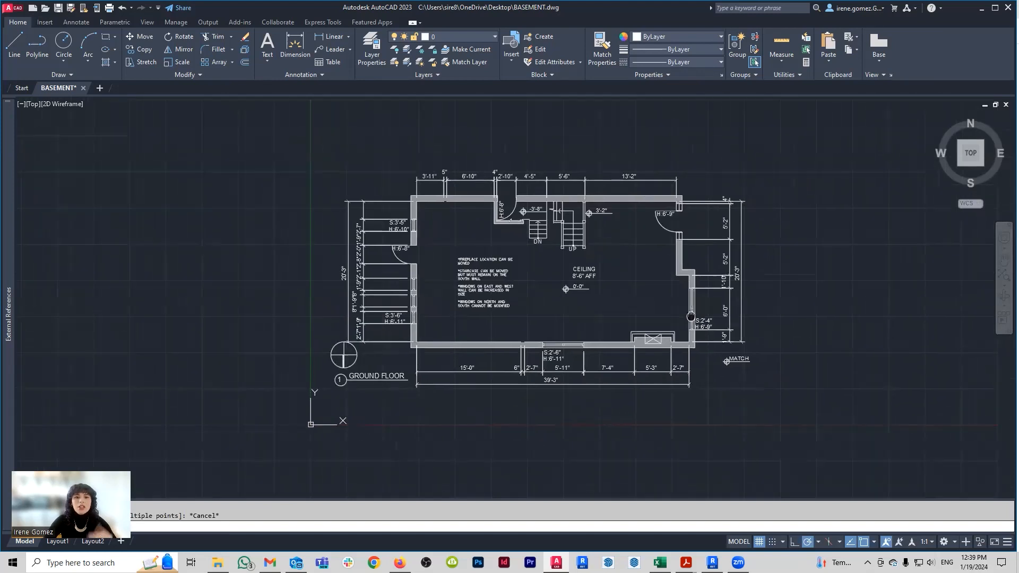
Step: Save the ground floor drawing as a separate file named MAIN on the Desktop in AutoCAD 2018 format
{"action": "left_click", "coordinate": [17, 10]}
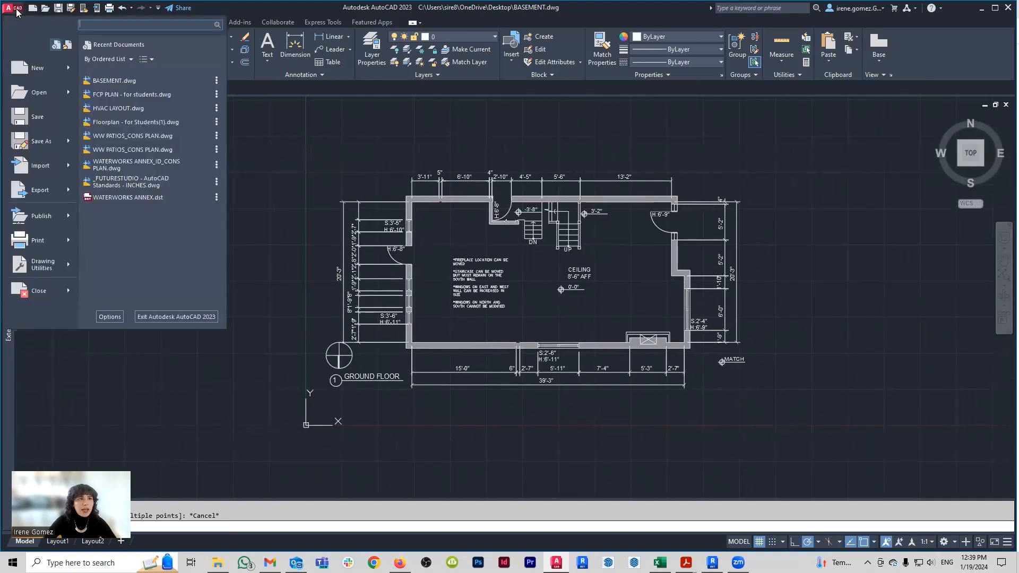
{"action": "left_click", "coordinate": [37, 141]}
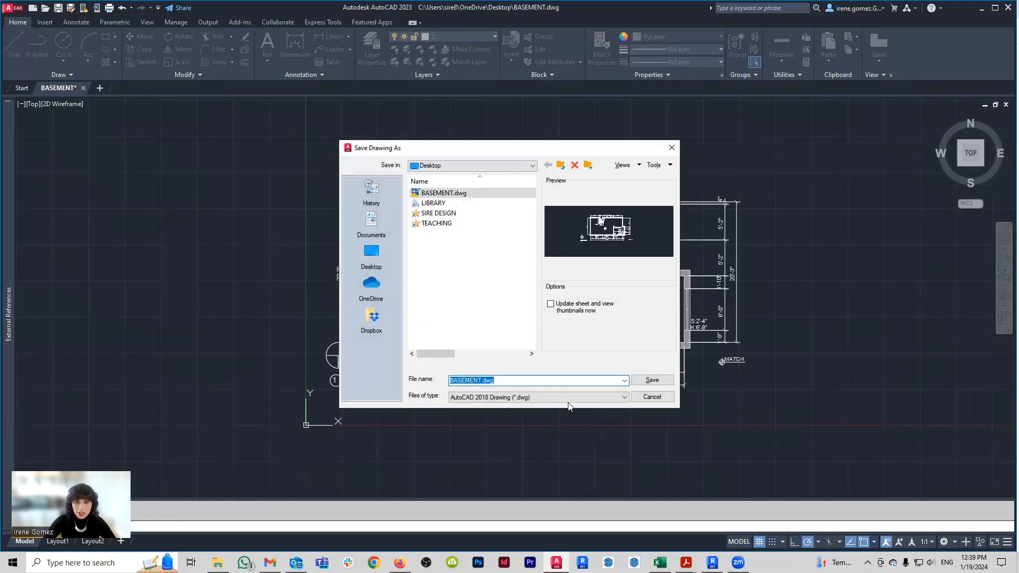
{"action": "type", "text": "MAI"}
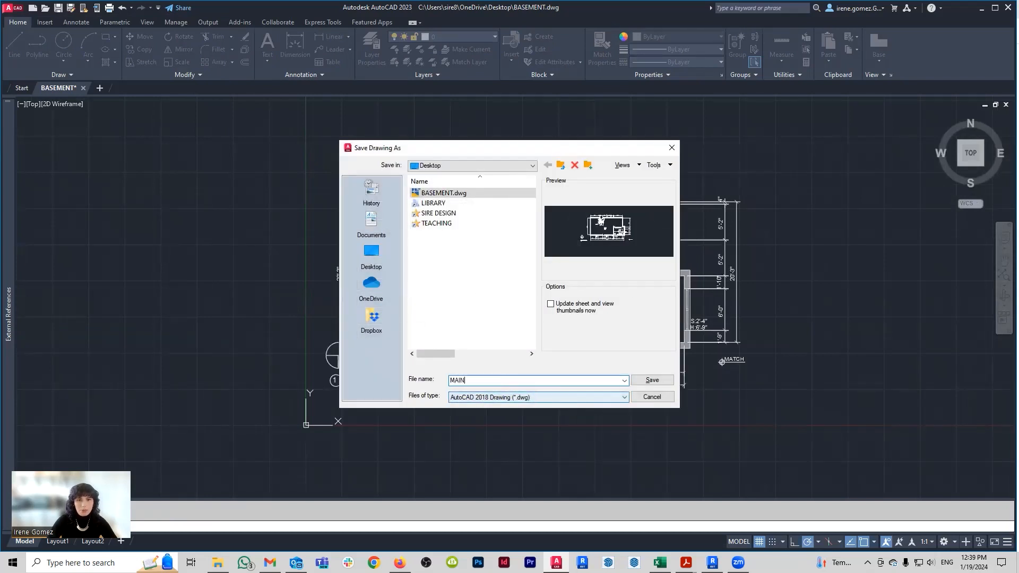
{"action": "type", "text": "N"}
{"action": "key", "text": "Return"}
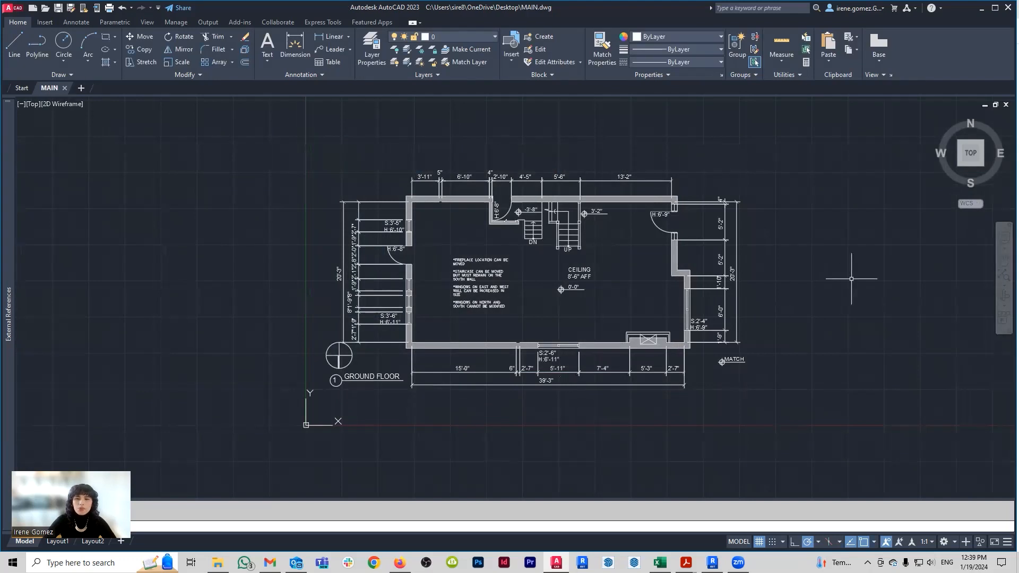
Step: Delete the entire imported ground floor plan from the drawing
{"action": "left_click", "coordinate": [832, 149]}
{"action": "left_click", "coordinate": [217, 494]}
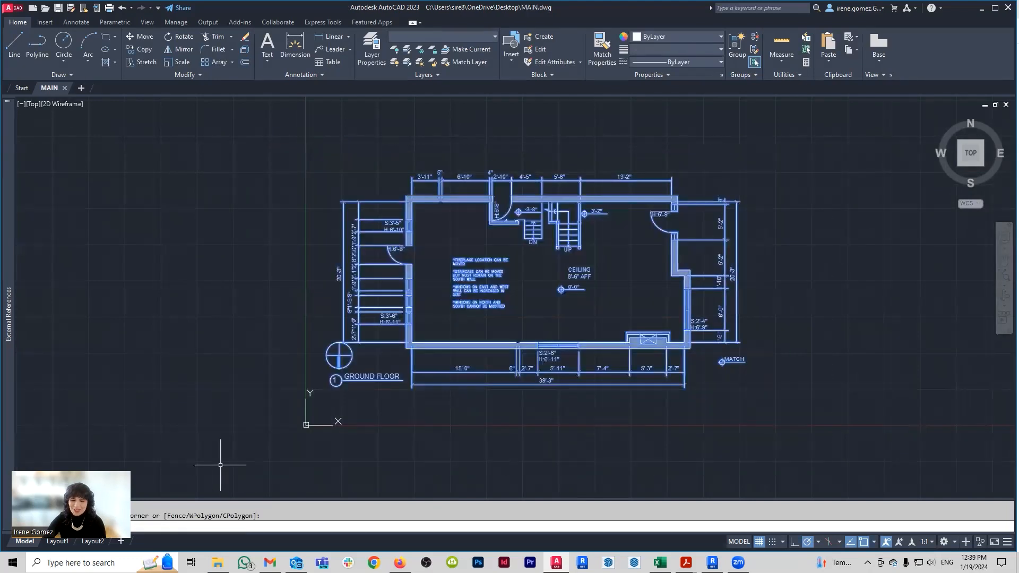
{"action": "key", "text": "Delete"}
{"action": "type", "text": "PDF"}
{"action": "key", "text": "Return"}
{"action": "key", "text": "Escape"}
Step: Import 2022_RESIDENCE-SECOND.pdf from the Downloads drive as geometry, using its PDF layers at scale 1
{"action": "type", "text": "PDF"}
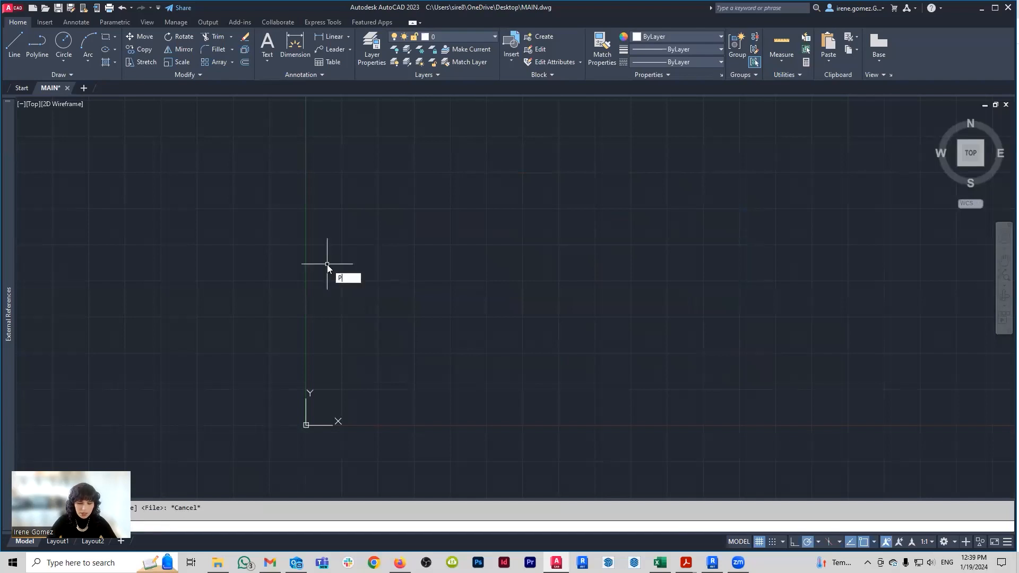
{"action": "key", "text": "Return"}
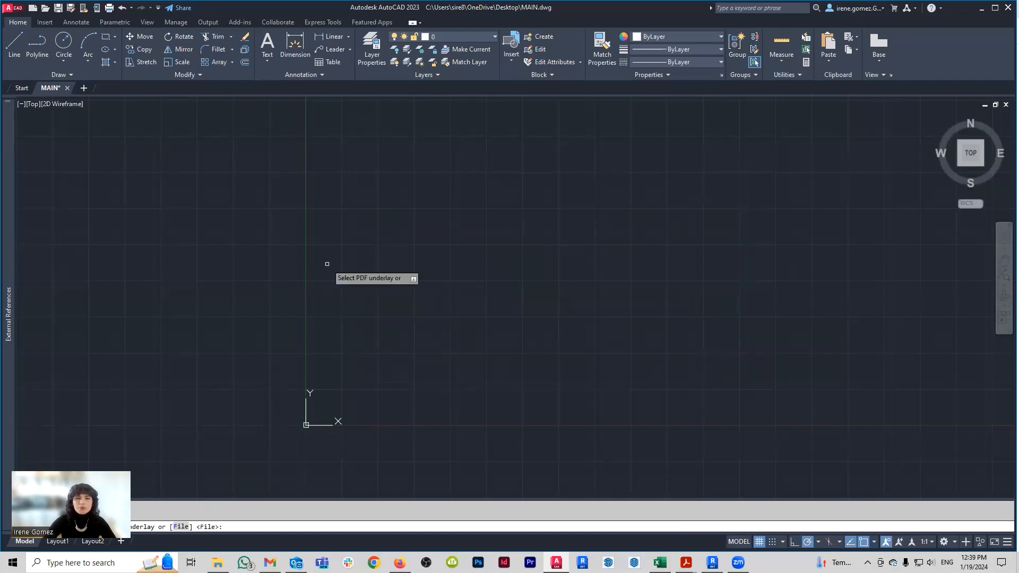
{"action": "key", "text": "Return"}
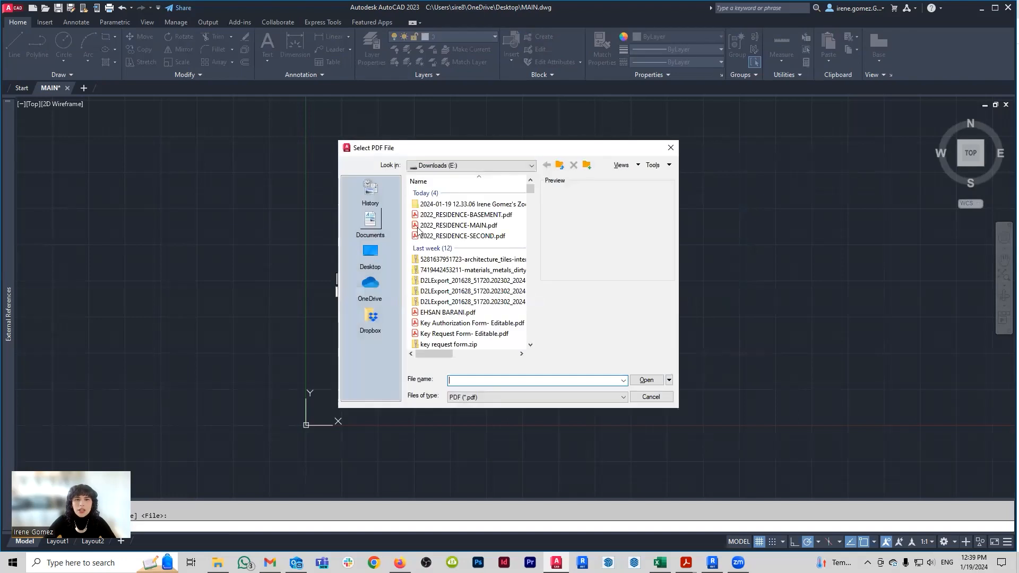
{"action": "left_click", "coordinate": [478, 237]}
{"action": "double_click", "coordinate": [478, 237]}
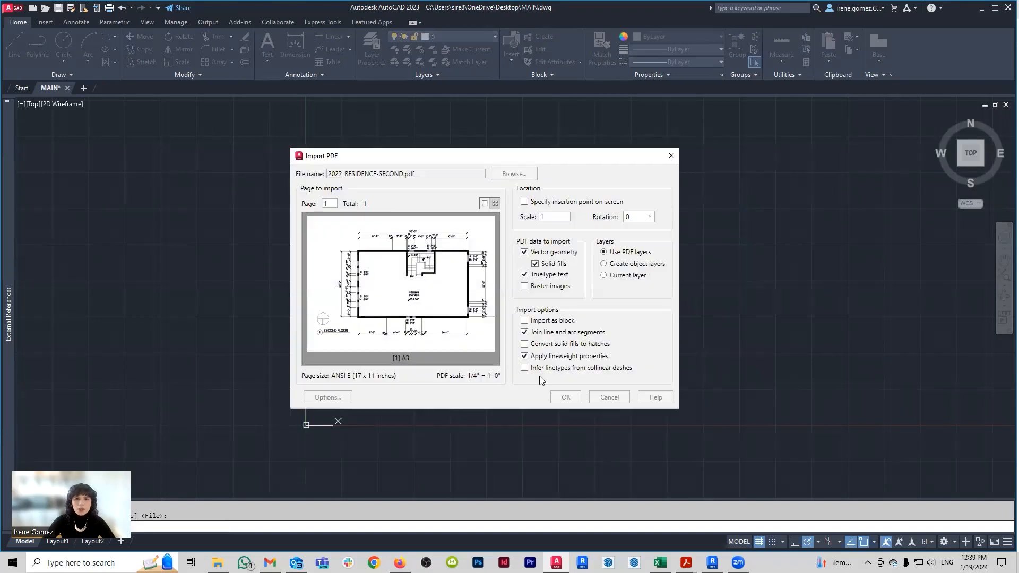
{"action": "left_click", "coordinate": [561, 397]}
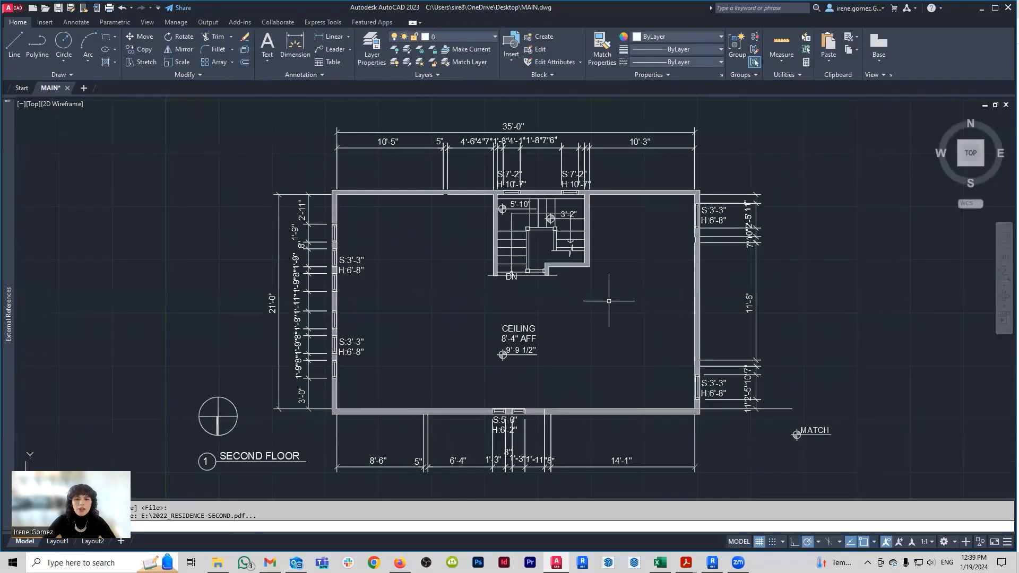
Step: Measure the distance between the extension lines of the 8'-6" dimension below the second floor plan's lower wall
{"action": "middle_click_drag", "start_coordinate": [449, 422], "coordinate": [462, 378]}
{"action": "type", "text": "D"}
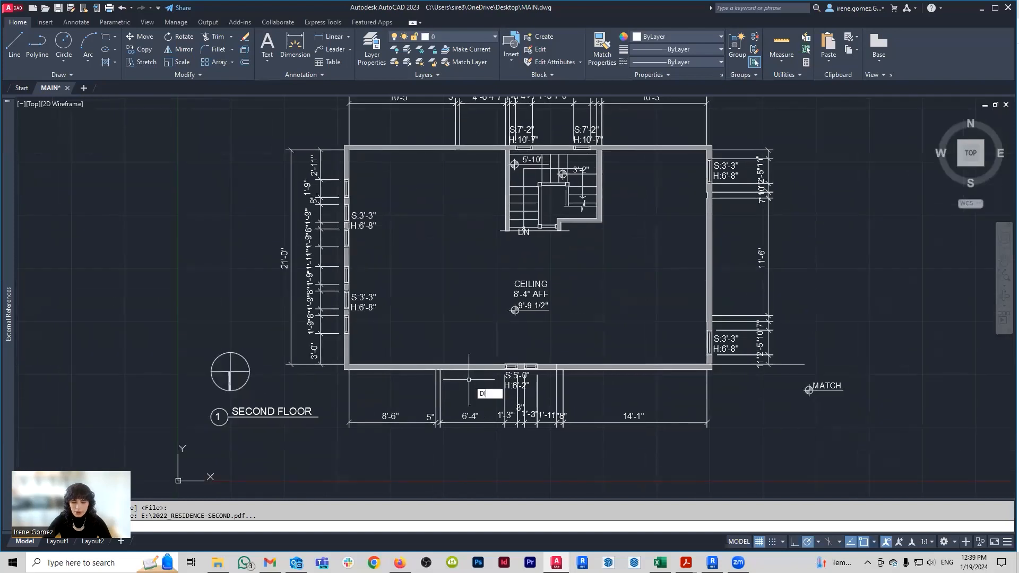
{"action": "type", "text": "I"}
{"action": "key", "text": "Return"}
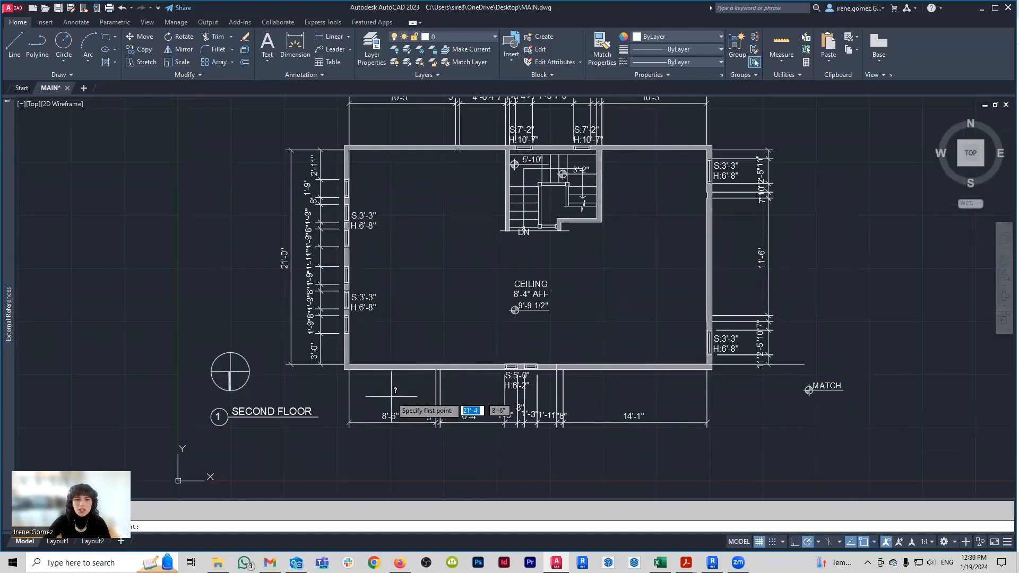
{"action": "left_click", "coordinate": [350, 398]}
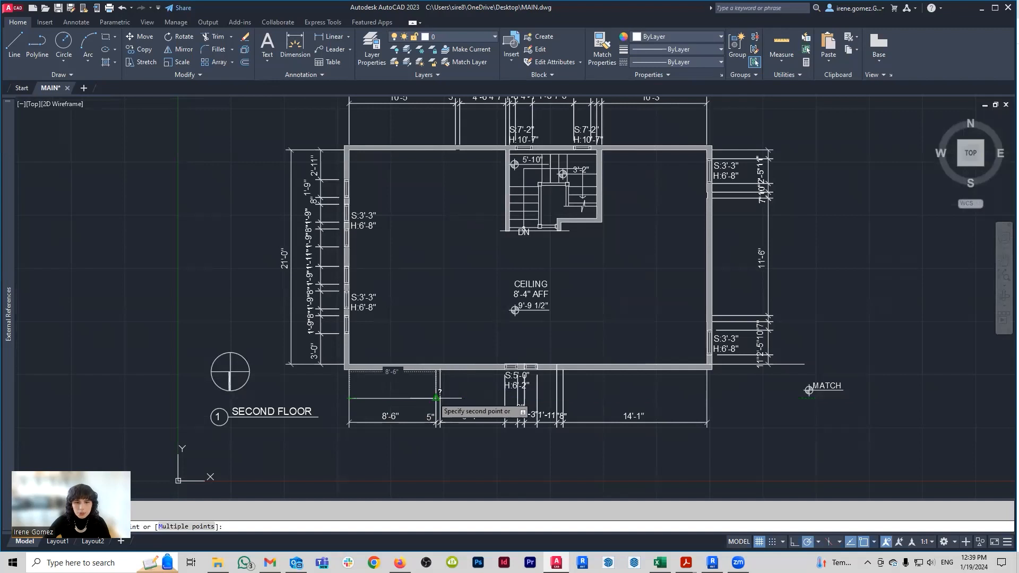
{"action": "key", "text": "Escape"}
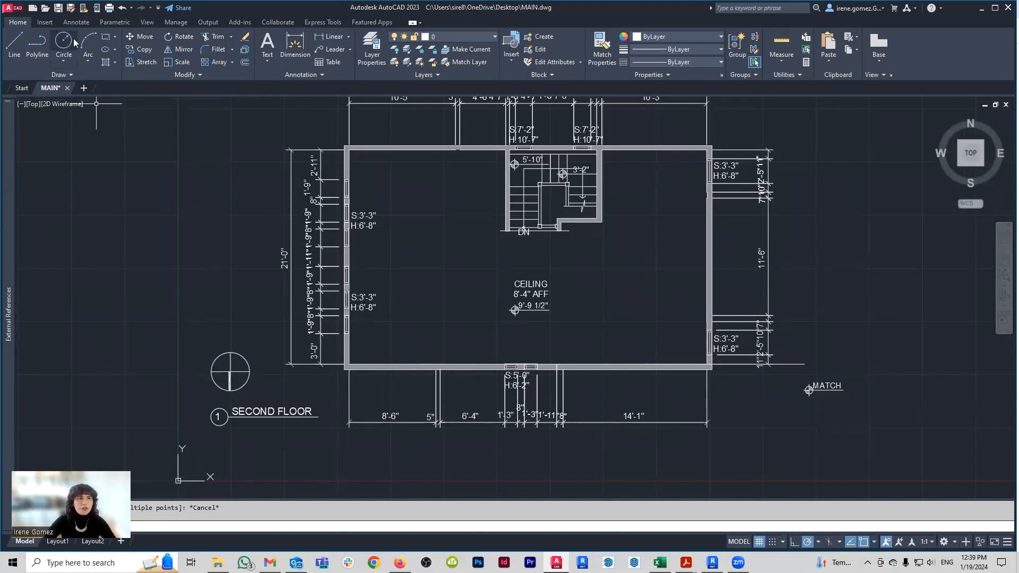
Step: Save the second floor drawing as a separate file named SECOND on the Desktop in AutoCAD 2018 format
{"action": "left_click", "coordinate": [11, 9]}
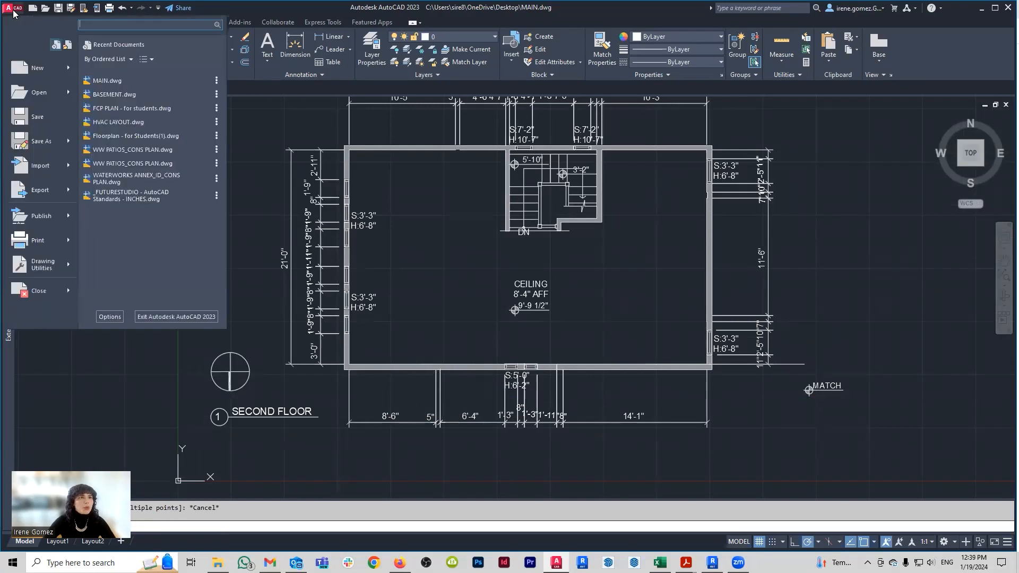
{"action": "left_click", "coordinate": [39, 146]}
{"action": "type", "text": "SE"}
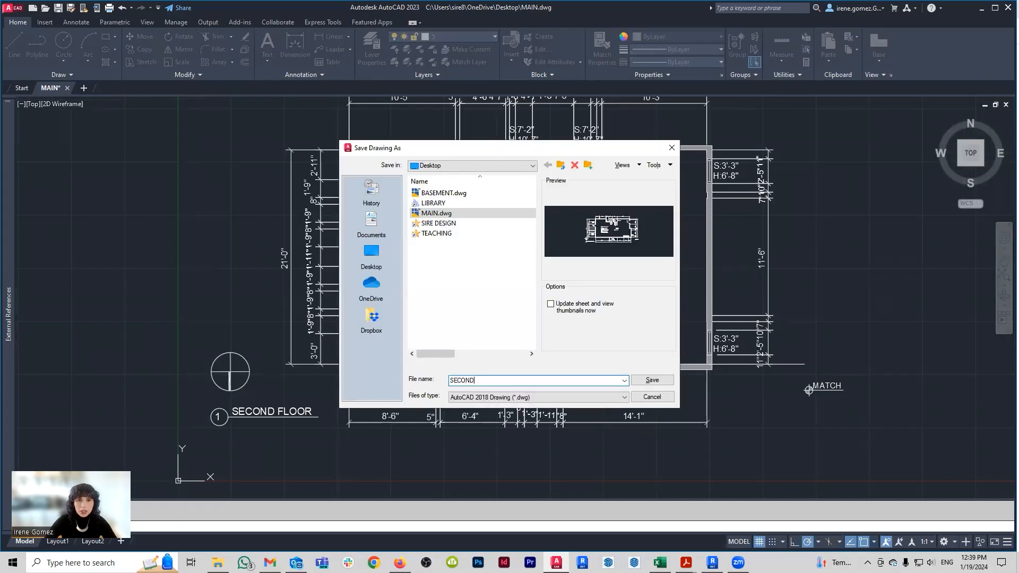
{"action": "type", "text": "COND"}
{"action": "key", "text": "Return"}
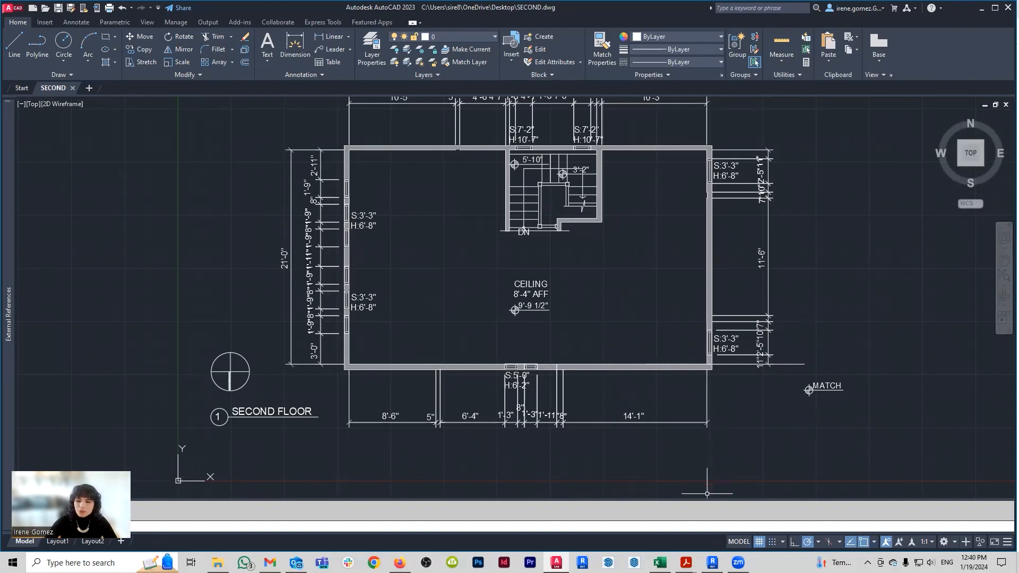
Step: Switch to Revit and create a new project from the Imperial-Architectural Template
{"action": "left_click", "coordinate": [712, 563]}
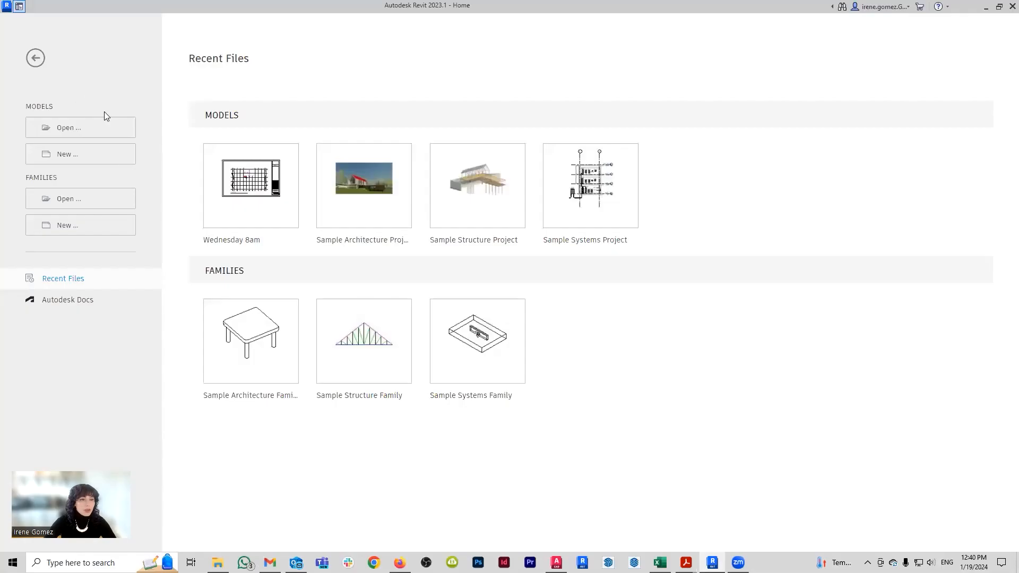
{"action": "left_click", "coordinate": [105, 156]}
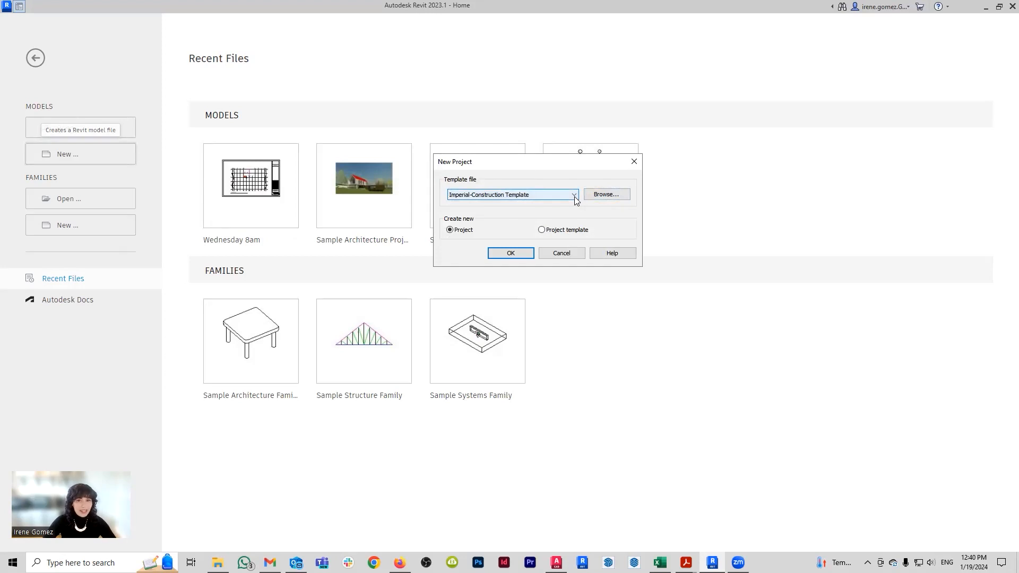
{"action": "left_click", "coordinate": [574, 195]}
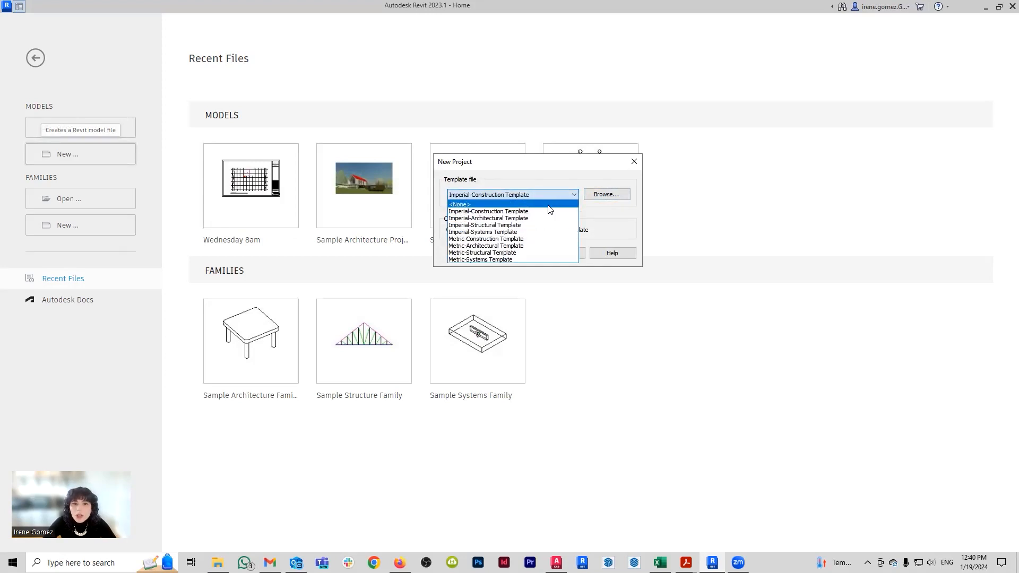
{"action": "left_click", "coordinate": [528, 219]}
{"action": "left_click", "coordinate": [509, 254]}
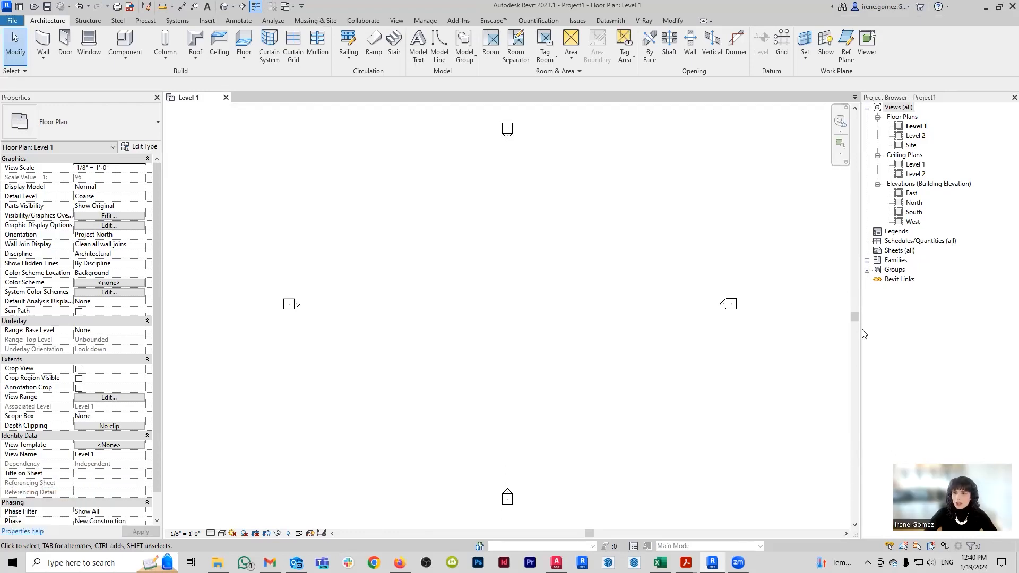
Step: Narrow the Project Browser to enlarge the drawing area and open the South elevation view
{"action": "left_click_drag", "start_coordinate": [860, 329], "coordinate": [884, 329]}
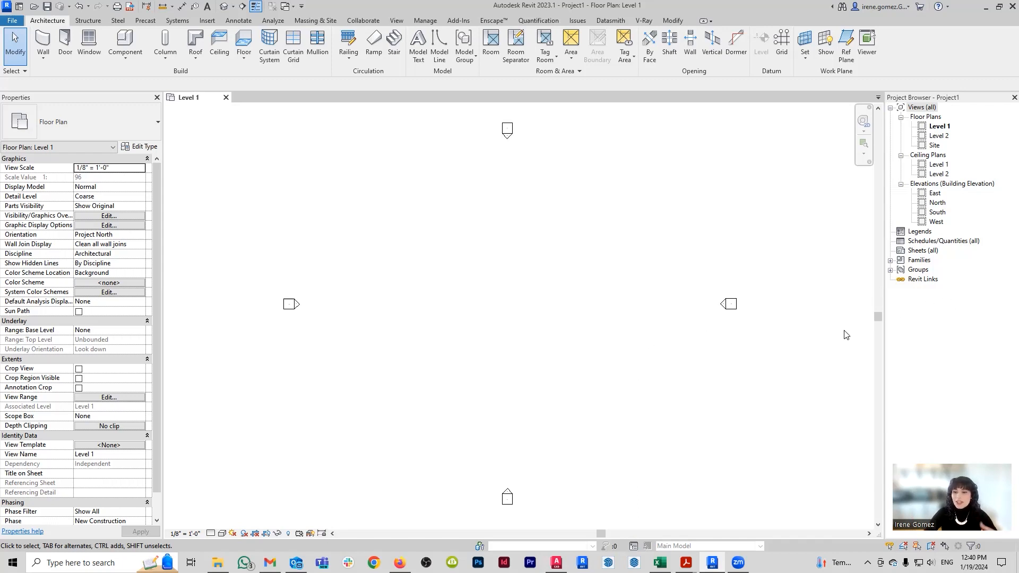
{"action": "double_click", "coordinate": [936, 212]}
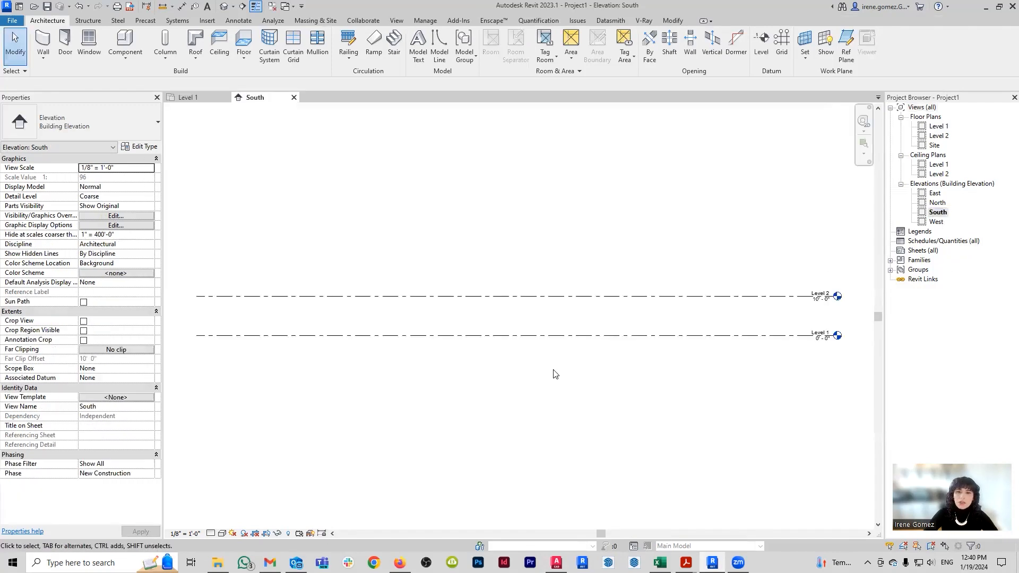
{"action": "scroll", "coordinate": [595, 326], "scroll_direction": "down", "scroll_amount": 1}
{"action": "middle_click_drag", "start_coordinate": [536, 413], "coordinate": [539, 387]}
{"action": "scroll", "coordinate": [832, 309], "scroll_direction": "up", "scroll_amount": 4}
{"action": "scroll", "coordinate": [828, 316], "scroll_direction": "up", "scroll_amount": 1}
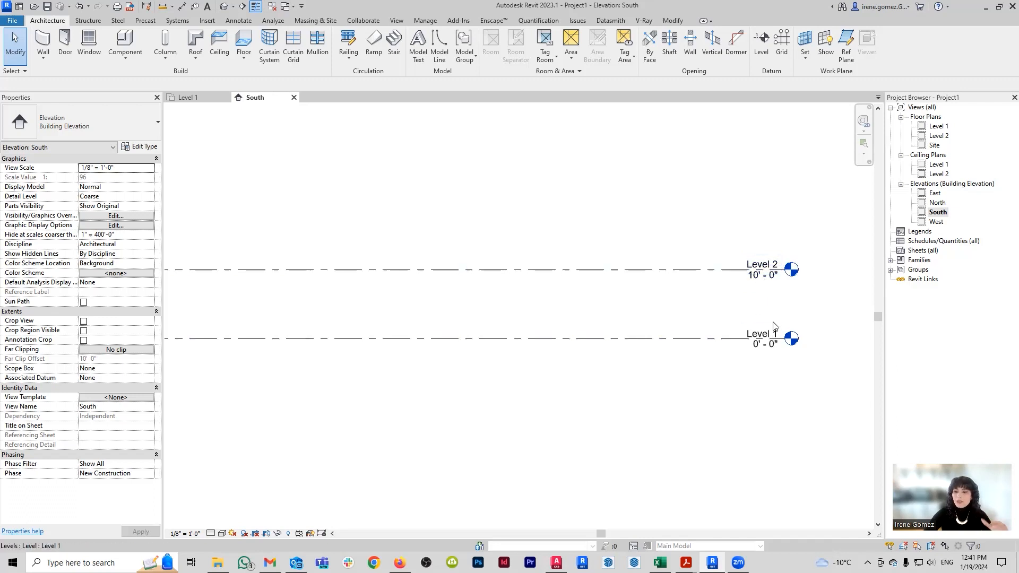
Step: Draw a new level across the full width at -10'-0", below Level 1, aligned with the existing level ends
{"action": "scroll", "coordinate": [775, 327], "scroll_direction": "down", "scroll_amount": 1}
{"action": "scroll", "coordinate": [776, 330], "scroll_direction": "down", "scroll_amount": 1}
{"action": "middle_click_drag", "start_coordinate": [606, 350], "coordinate": [633, 345]}
{"action": "scroll", "coordinate": [658, 332], "scroll_direction": "down", "scroll_amount": 1}
{"action": "key", "text": "l"}
{"action": "key", "text": "l"}
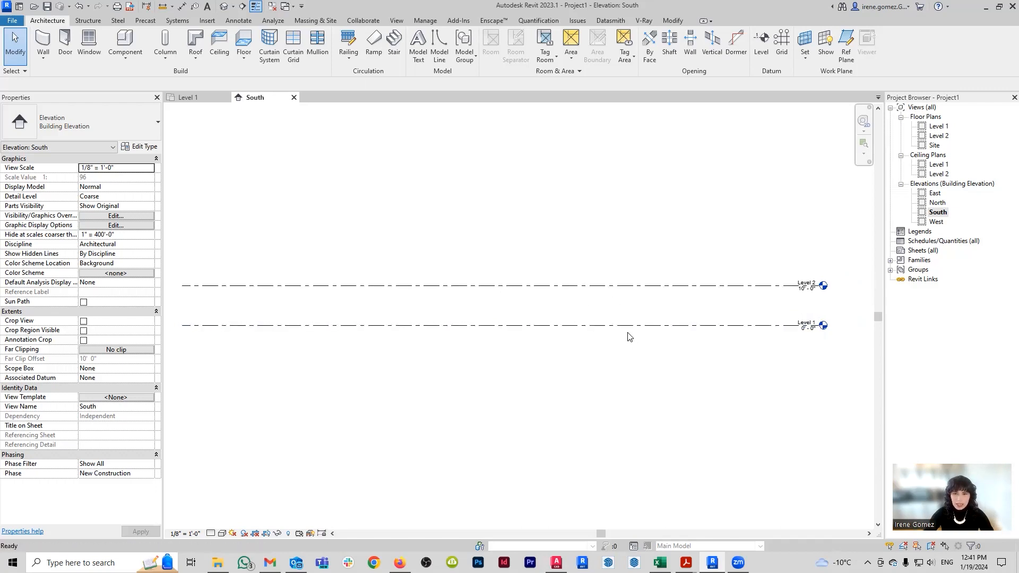
{"action": "scroll", "coordinate": [612, 276], "scroll_direction": "down", "scroll_amount": 1}
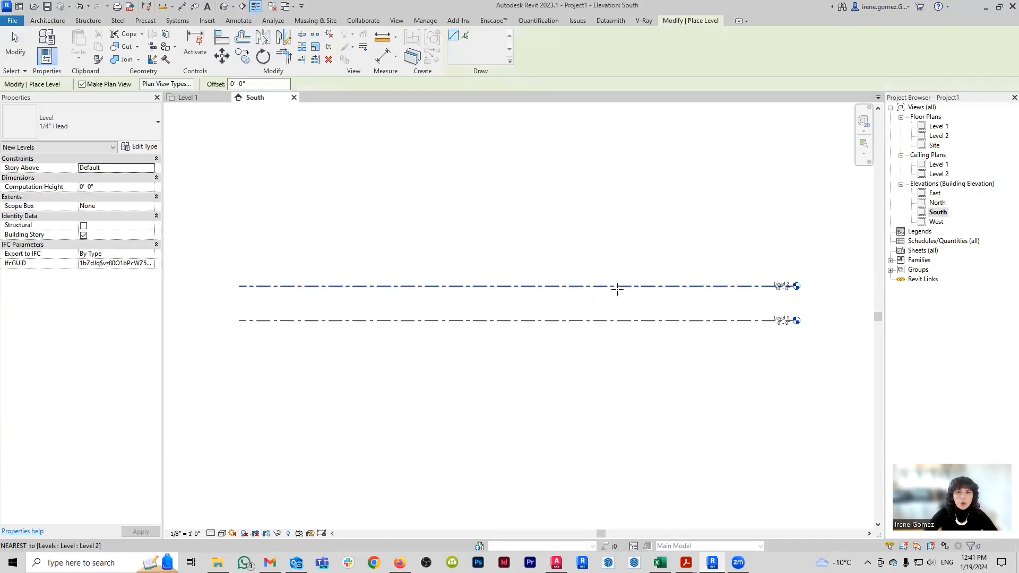
{"action": "left_click", "coordinate": [238, 355]}
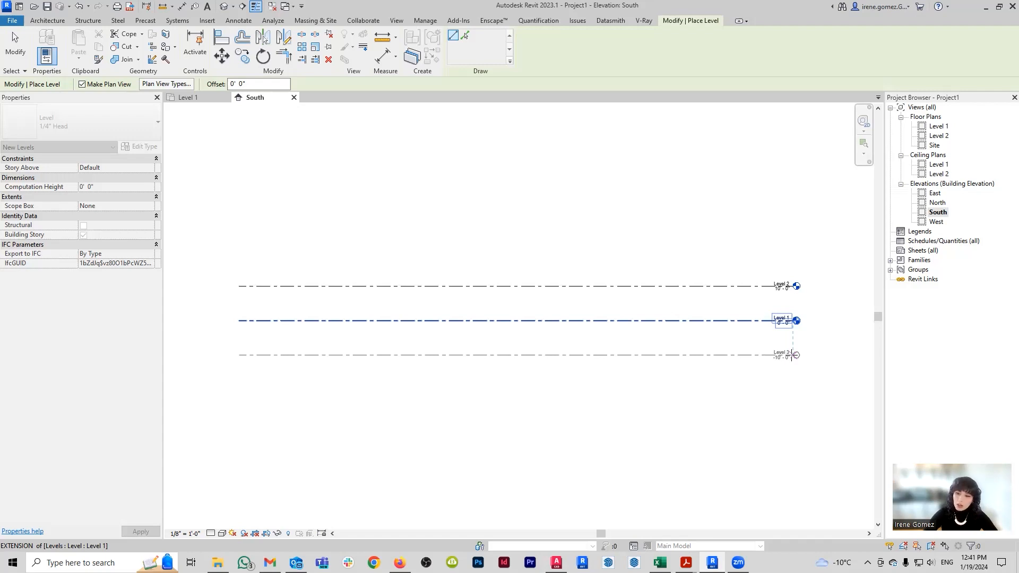
{"action": "left_click", "coordinate": [795, 355]}
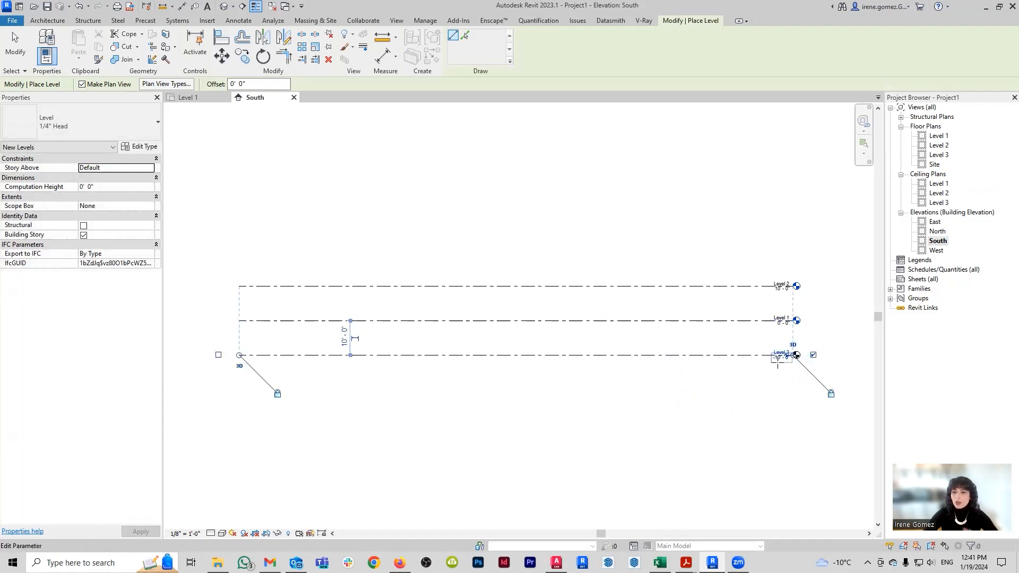
Step: Draw another level about 11'-6" above Level 2, aligned with the existing level ends, and finish placing levels
{"action": "scroll", "coordinate": [793, 342], "scroll_direction": "up", "scroll_amount": 2}
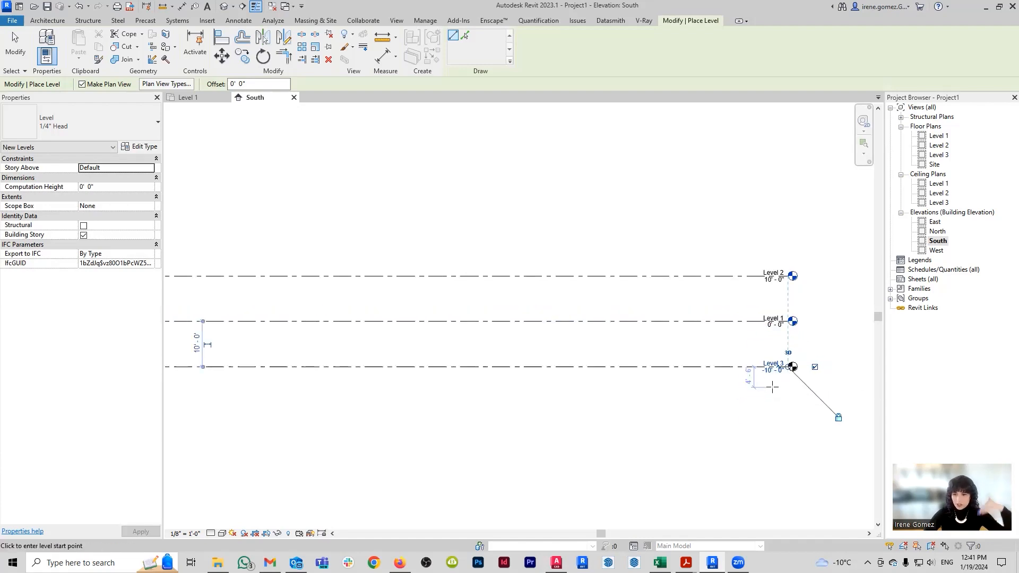
{"action": "scroll", "coordinate": [773, 387], "scroll_direction": "down", "scroll_amount": 2}
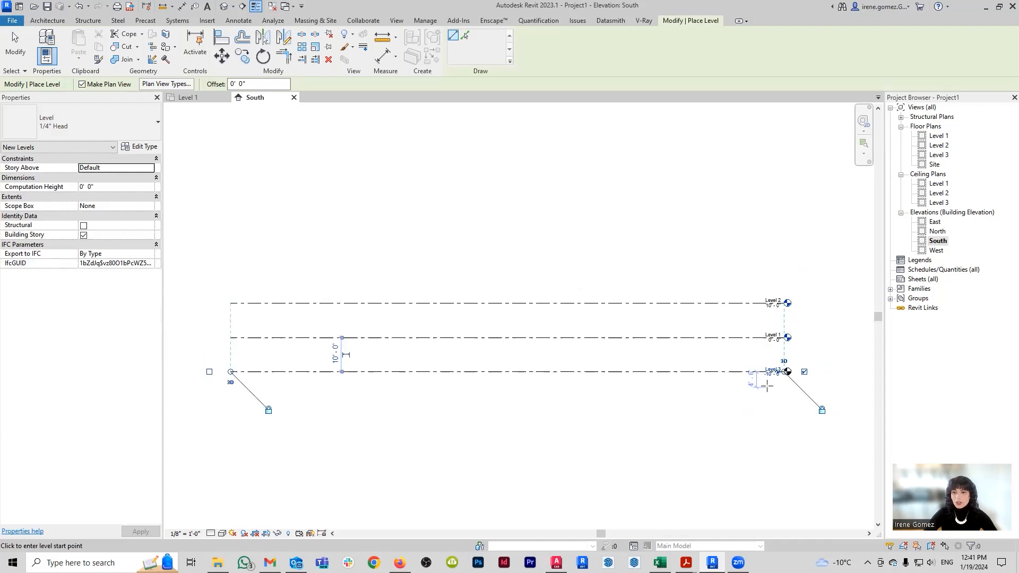
{"action": "left_click", "coordinate": [231, 263]}
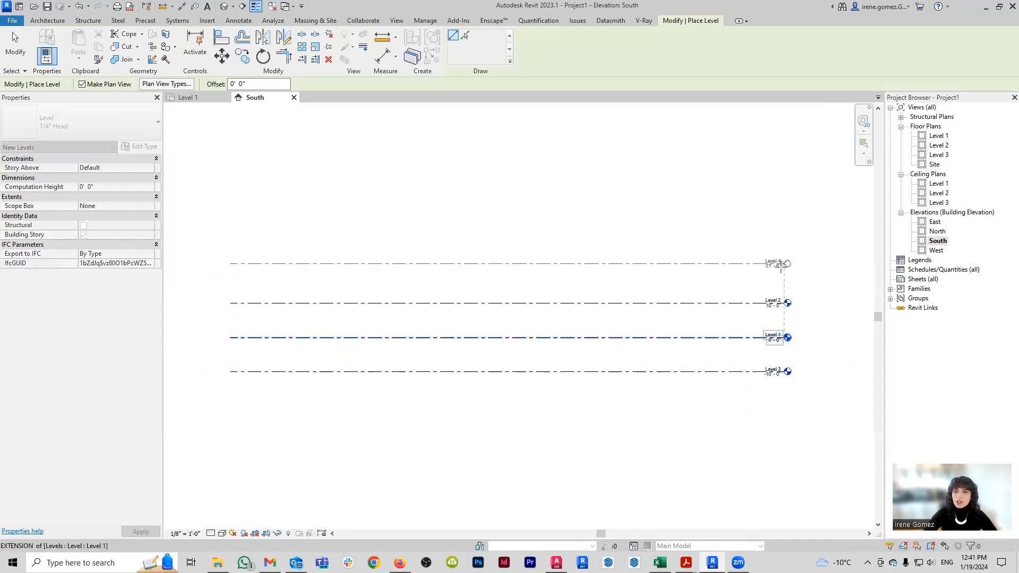
{"action": "left_click", "coordinate": [783, 263]}
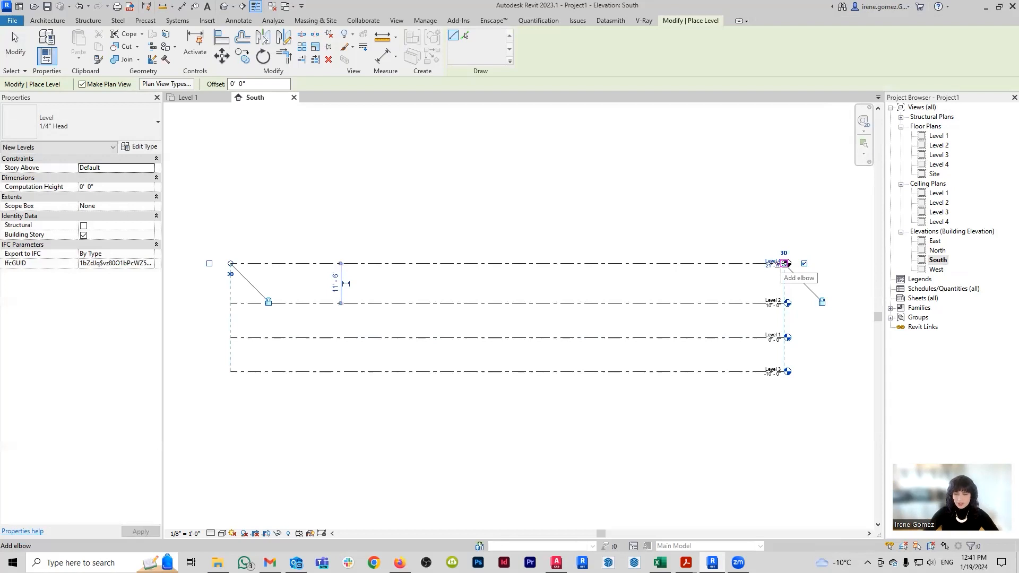
{"action": "key", "text": "Escape"}
{"action": "key", "text": "Escape"}
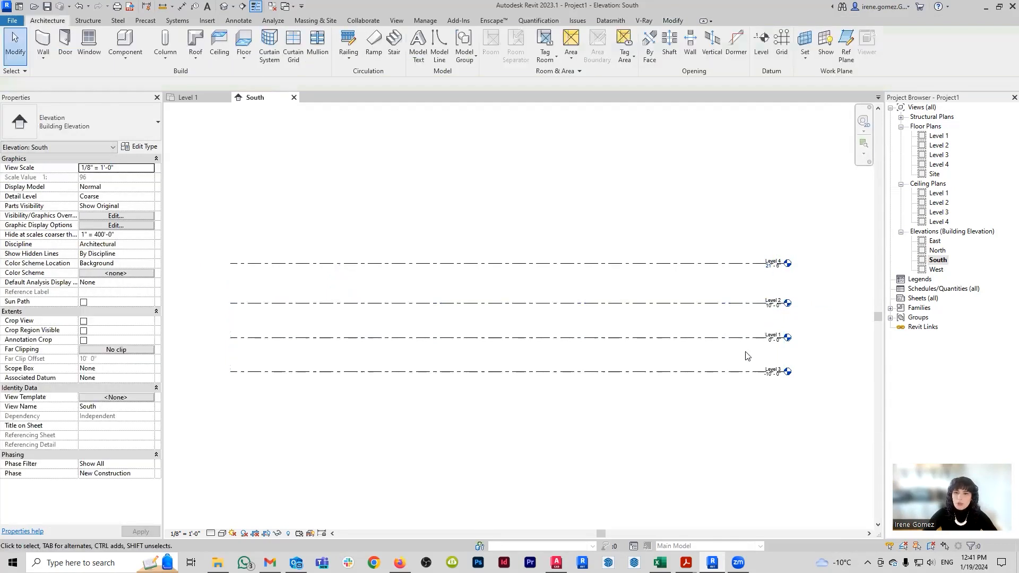
Step: Rename the lowest level as -01 Basement and rename its corresponding views too
{"action": "scroll", "coordinate": [744, 352], "scroll_direction": "up", "scroll_amount": 1}
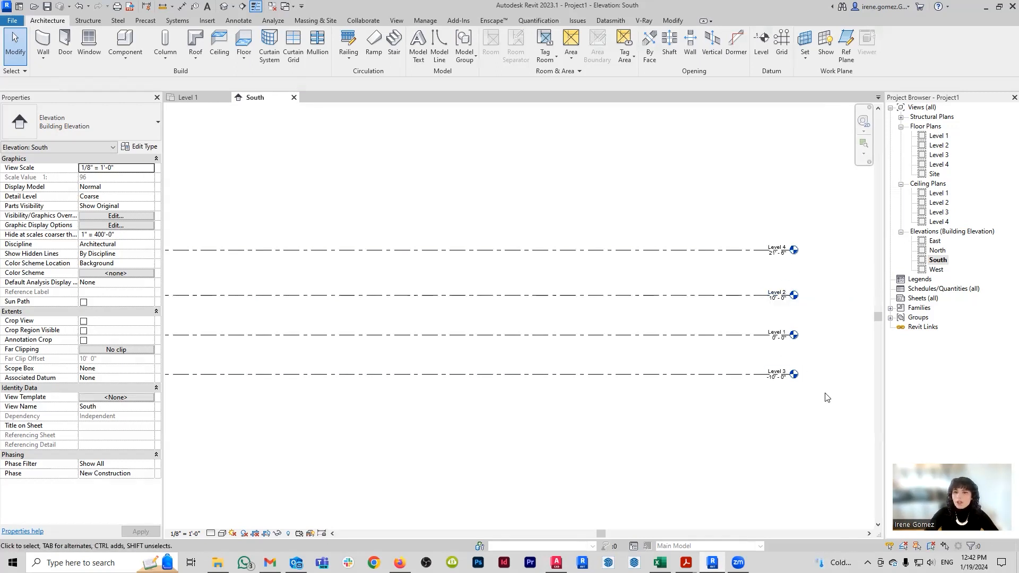
{"action": "scroll", "coordinate": [825, 383], "scroll_direction": "up", "scroll_amount": 1}
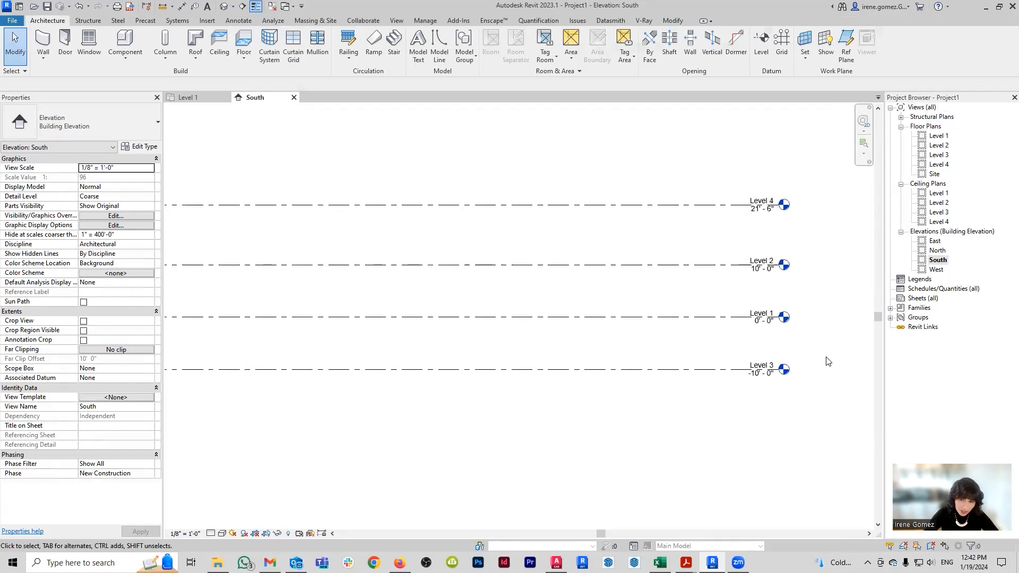
{"action": "middle_click_drag", "start_coordinate": [827, 361], "coordinate": [793, 391]}
{"action": "scroll", "coordinate": [800, 375], "scroll_direction": "up", "scroll_amount": 1}
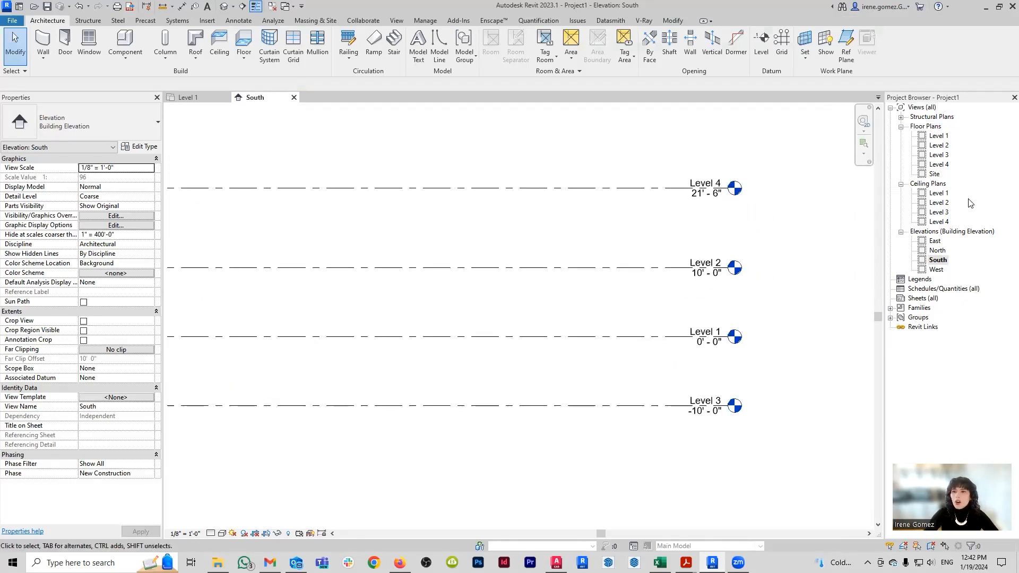
{"action": "scroll", "coordinate": [726, 399], "scroll_direction": "up", "scroll_amount": 1}
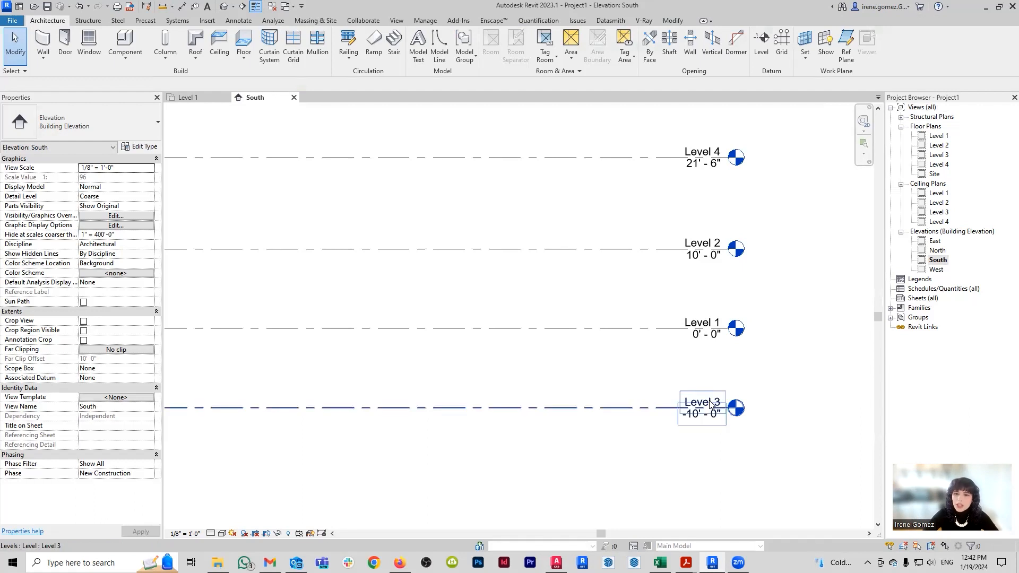
{"action": "left_click", "coordinate": [716, 402]}
{"action": "left_click", "coordinate": [720, 400]}
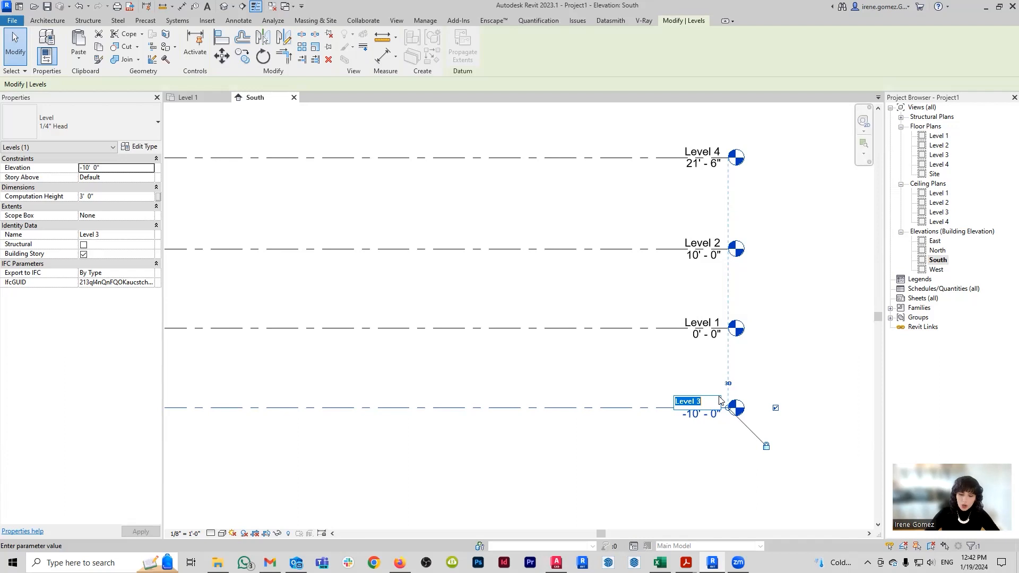
{"action": "type", "text": "BA"}
{"action": "key", "text": "BackSpace"}
{"action": "key", "text": "BackSpace"}
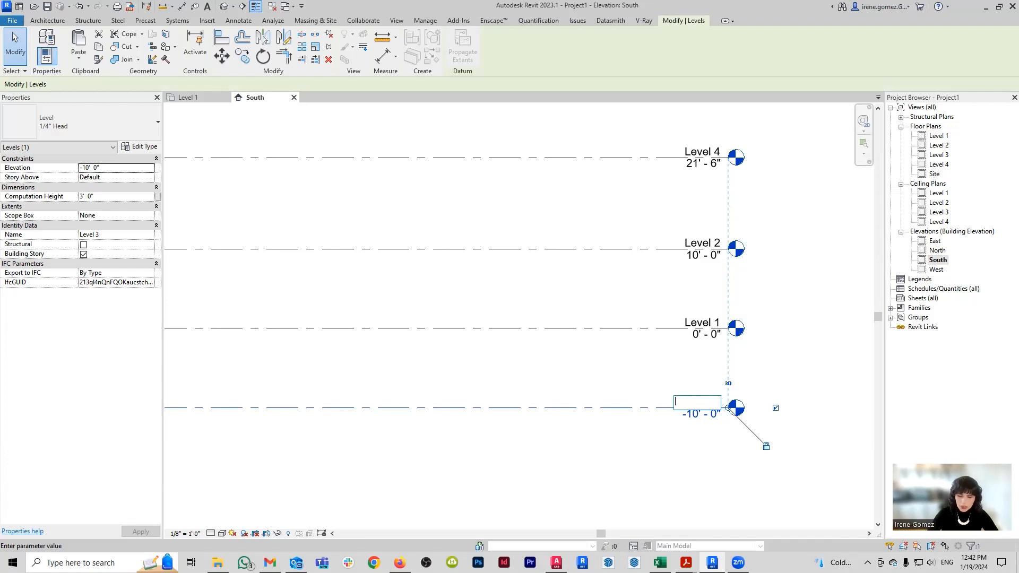
{"action": "type", "text": "-01 b"}
{"action": "key", "text": "BackSpace"}
{"action": "key", "text": "Caps_Lock"}
{"action": "type", "text": "Basement"}
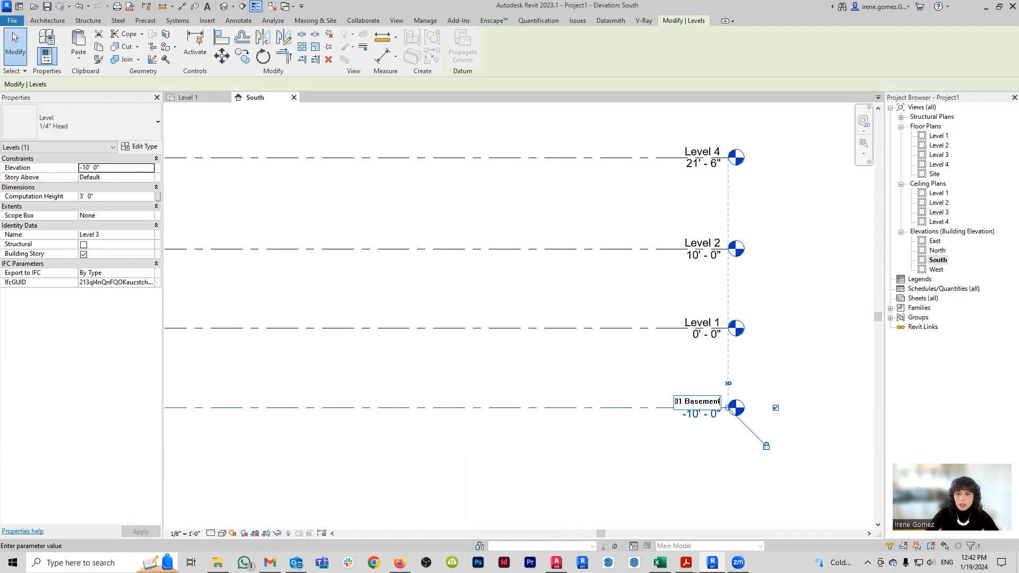
{"action": "key", "text": "Return"}
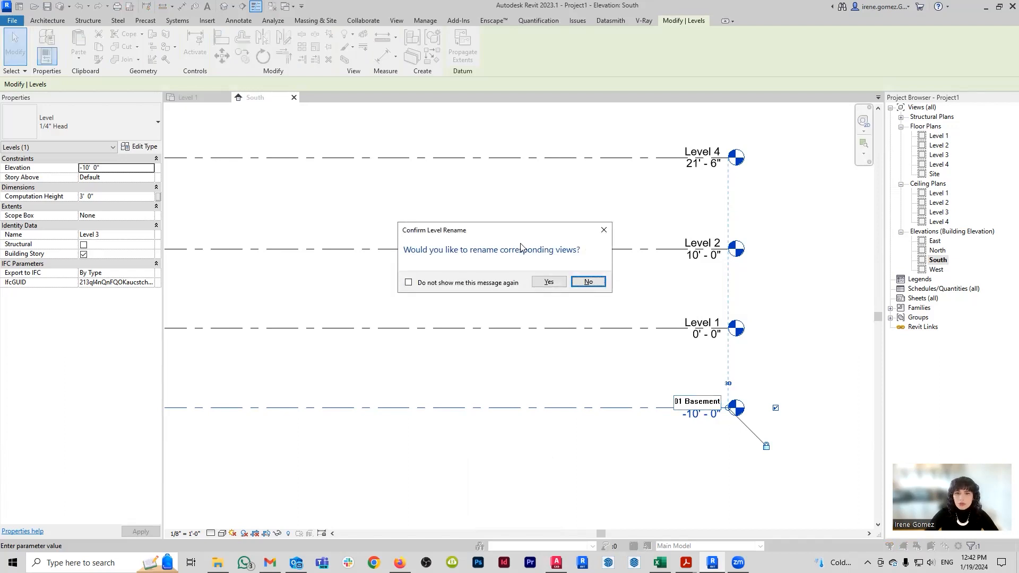
{"action": "left_click", "coordinate": [549, 282]}
Step: Rename Level 1 as 00 Main Floor, including its corresponding views
{"action": "left_click", "coordinate": [700, 323]}
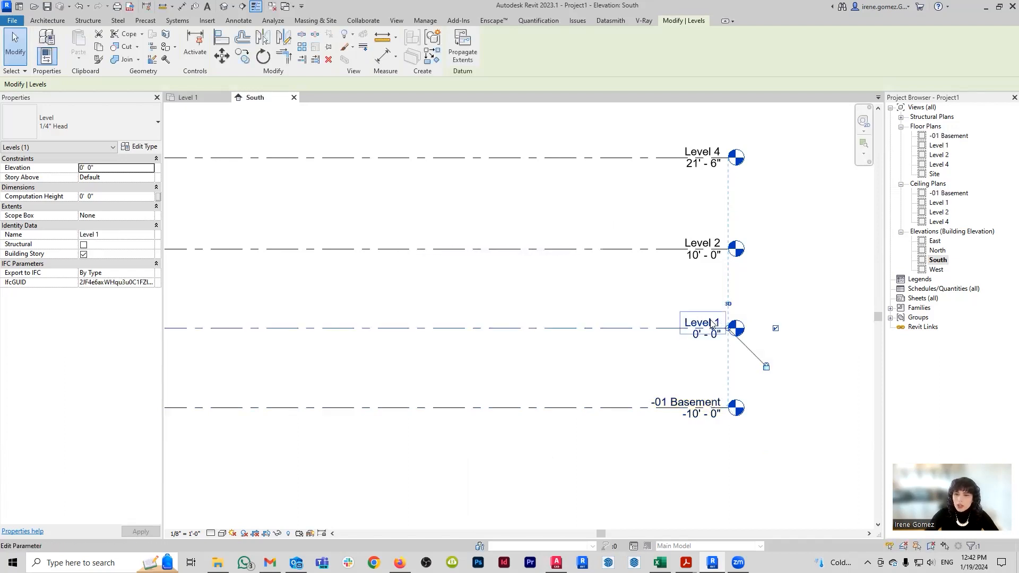
{"action": "left_click", "coordinate": [701, 322]}
{"action": "type", "text": "00"}
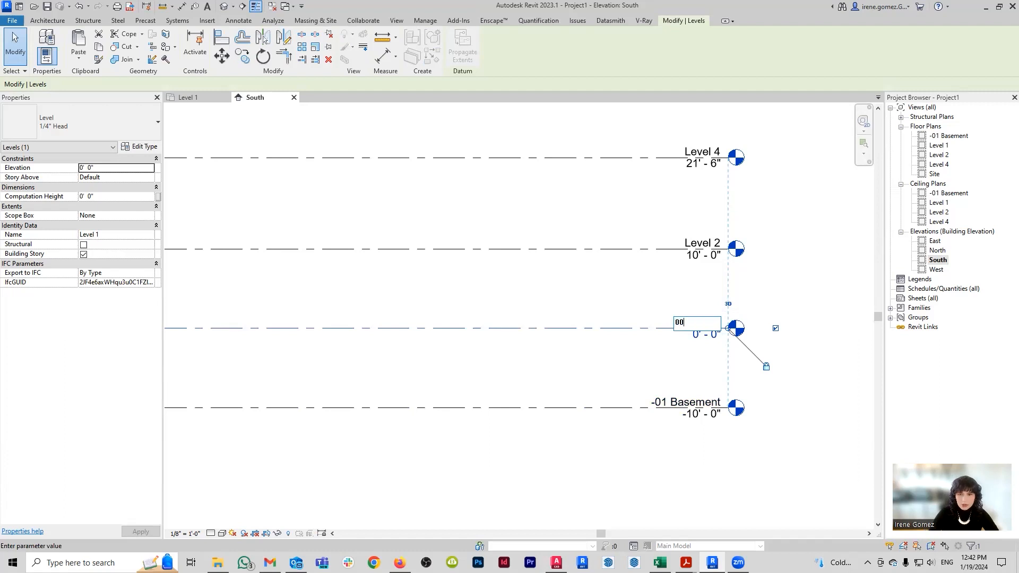
{"action": "type", "text": " Main Floor"}
{"action": "key", "text": "Return"}
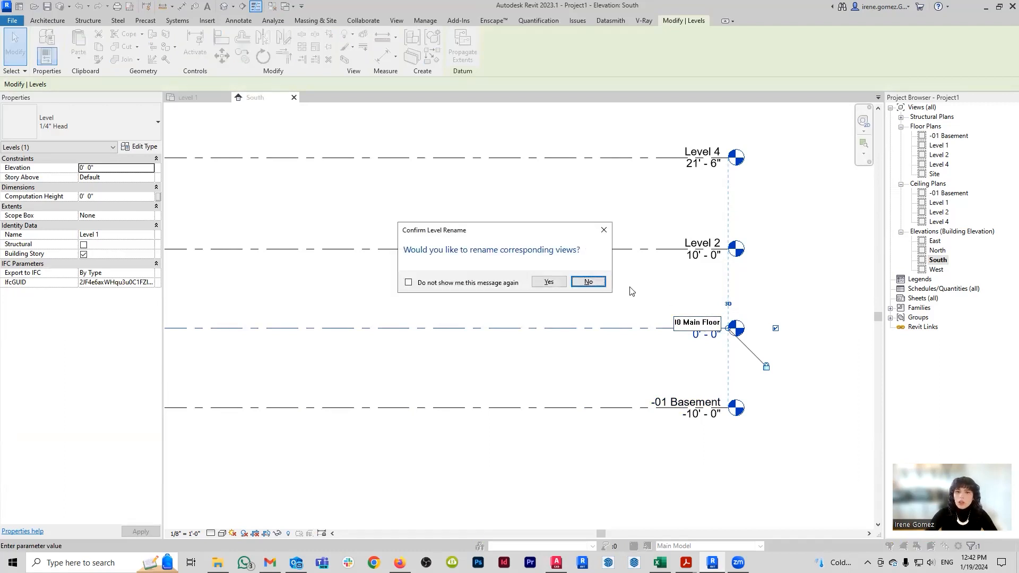
{"action": "left_click", "coordinate": [548, 282]}
Step: Rename Level 2 as 01 Second Floor, including its corresponding views
{"action": "left_click", "coordinate": [701, 242]}
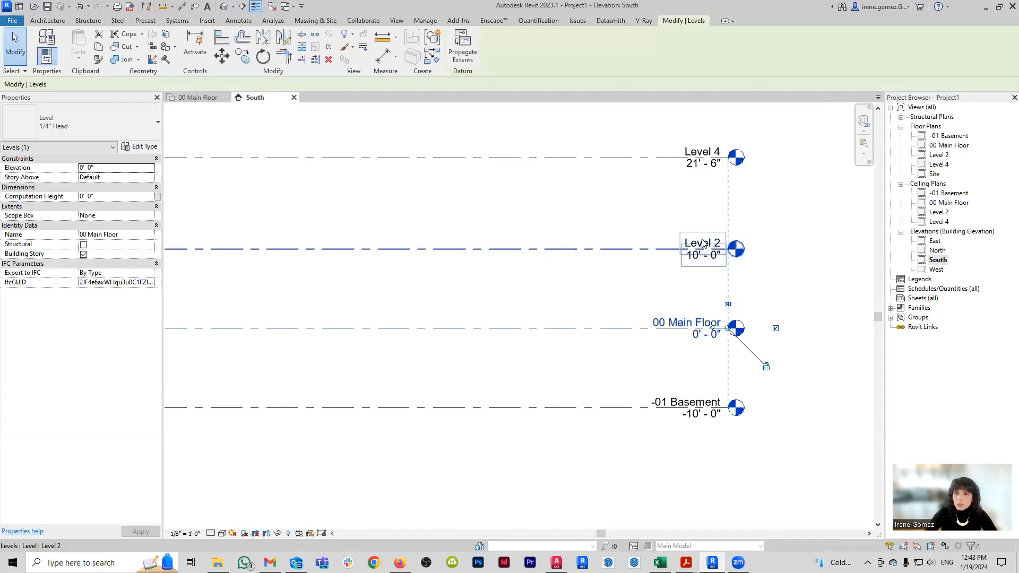
{"action": "left_click", "coordinate": [708, 240]}
{"action": "type", "text": "01 "}
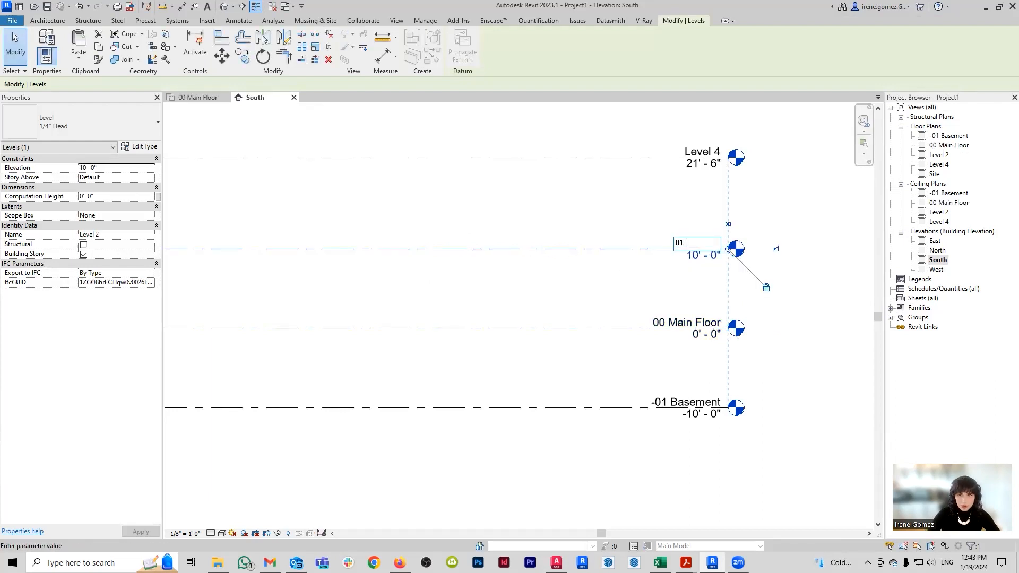
{"action": "type", "text": "Secon"}
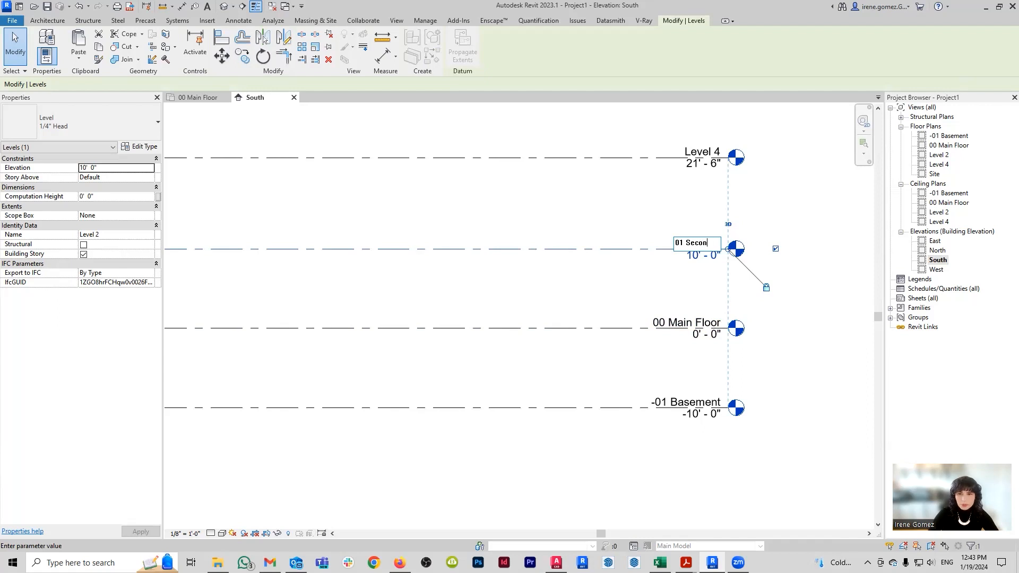
{"action": "type", "text": "d Floor"}
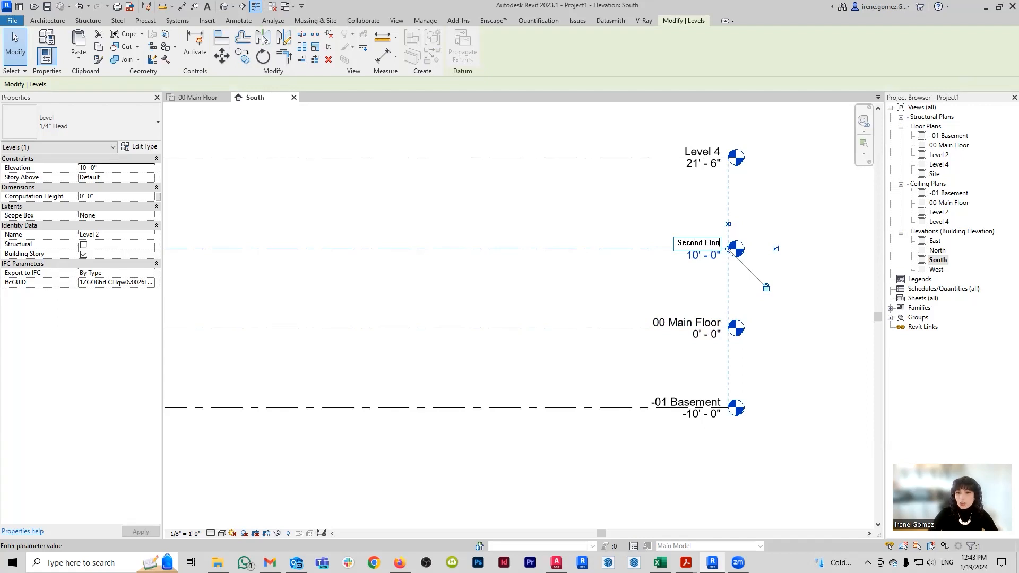
{"action": "key", "text": "Return"}
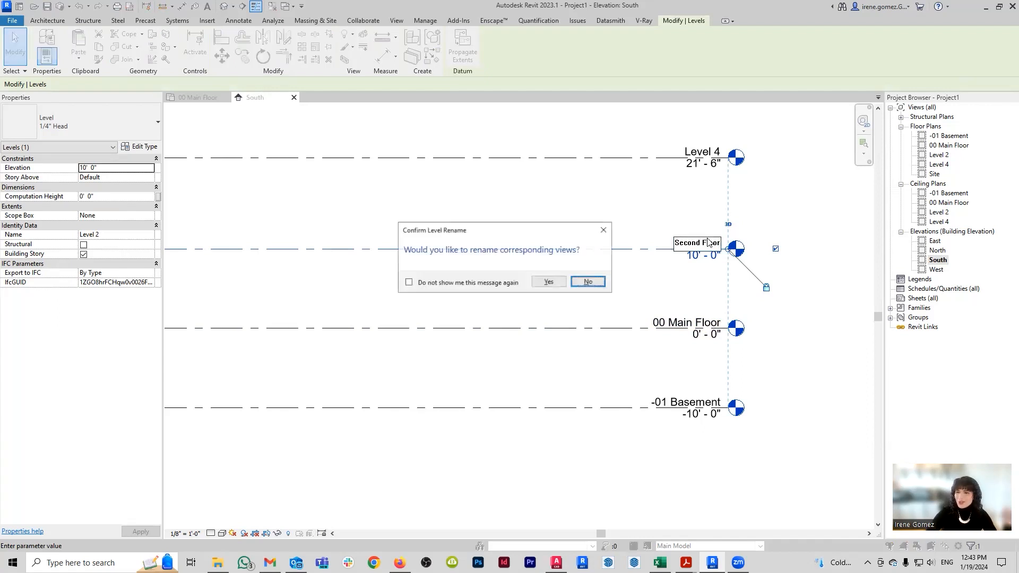
{"action": "left_click", "coordinate": [557, 287]}
Step: Rename the uppermost level as 02 Roof, including its corresponding views, and clear the selection
{"action": "left_click", "coordinate": [710, 154]}
{"action": "left_click", "coordinate": [710, 153]}
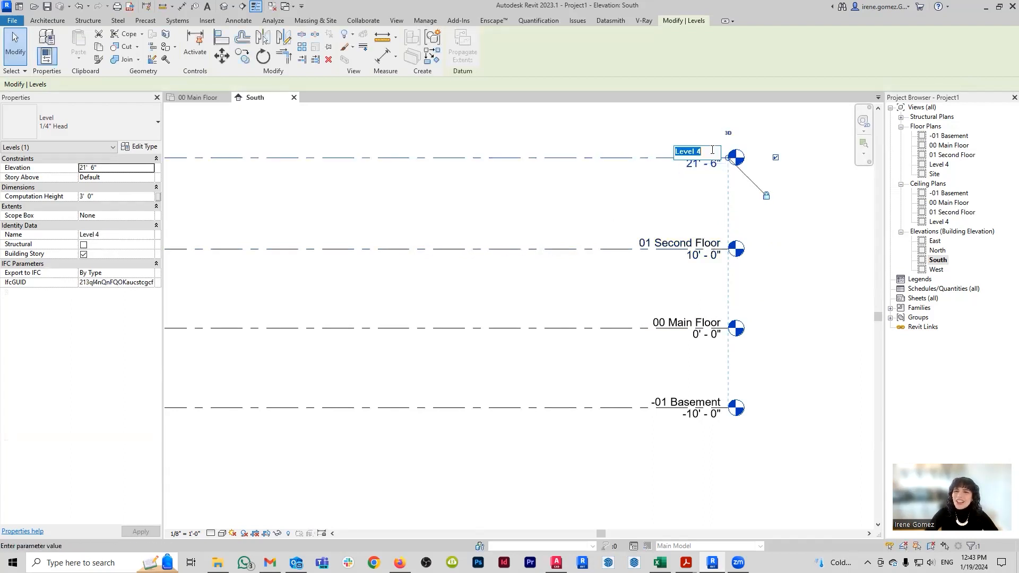
{"action": "type", "text": "02 R"}
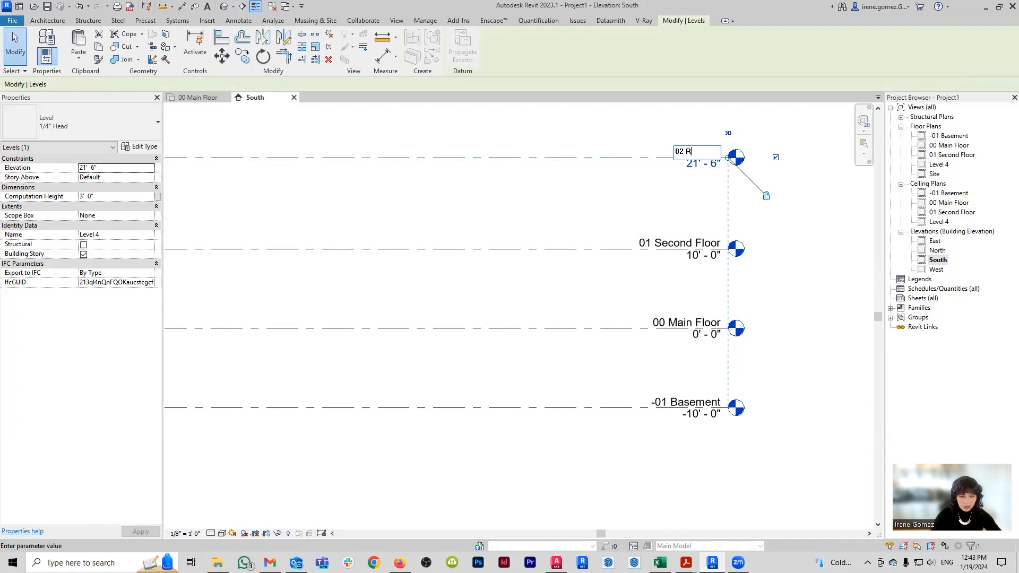
{"action": "type", "text": "oof"}
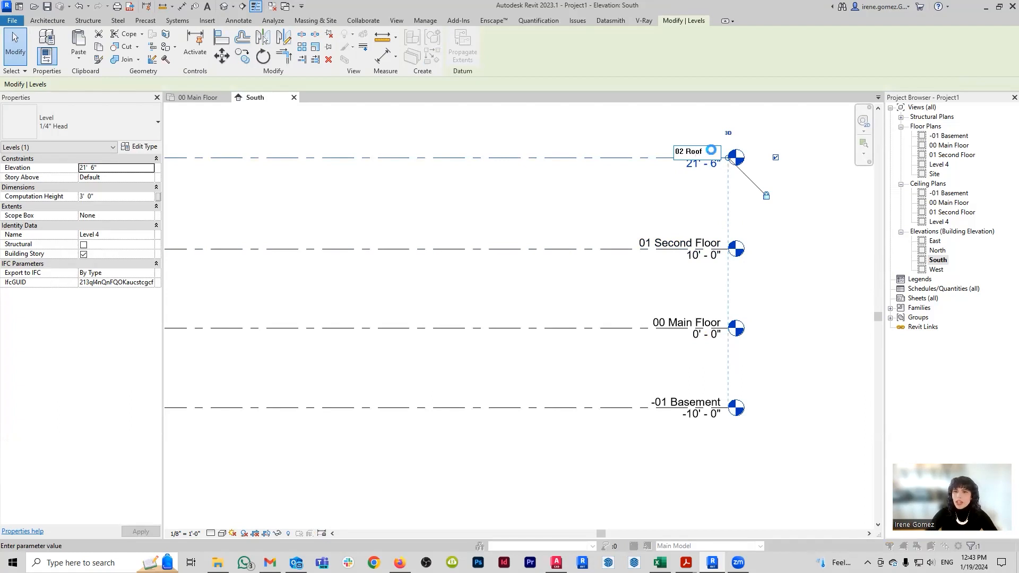
{"action": "key", "text": "Return"}
{"action": "left_click", "coordinate": [548, 281]}
{"action": "left_click", "coordinate": [778, 313]}
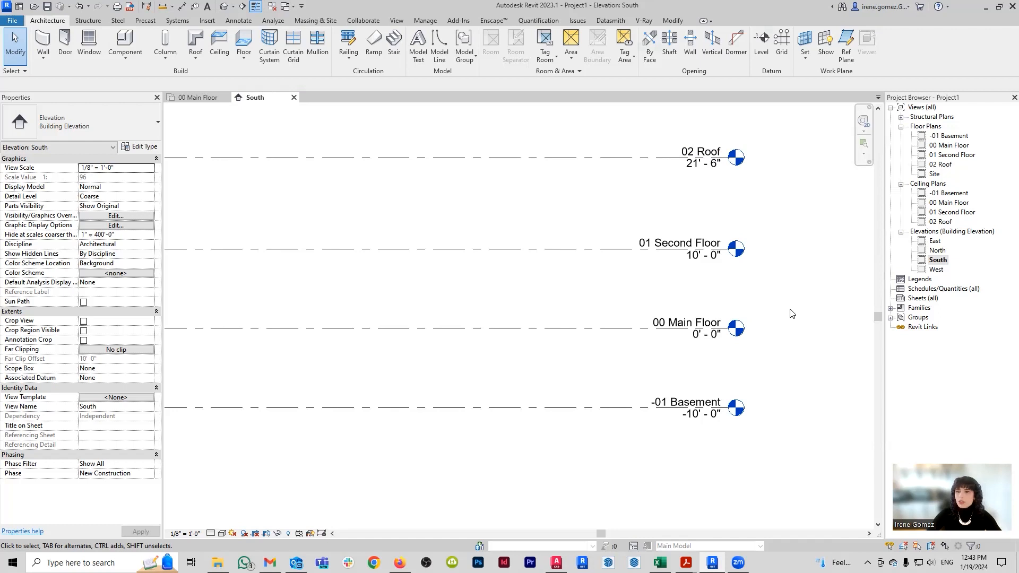
Step: Import BASEMENT.dwg from the Desktop into the -01 Basement floor plan with Auto - Origin to Internal Origin positioning
{"action": "double_click", "coordinate": [958, 138]}
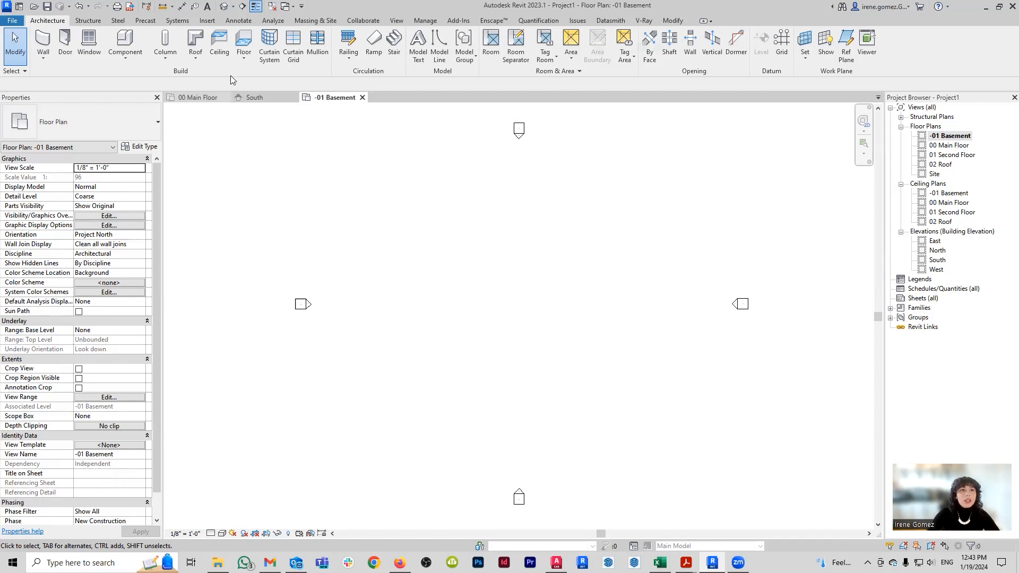
{"action": "left_click", "coordinate": [210, 21]}
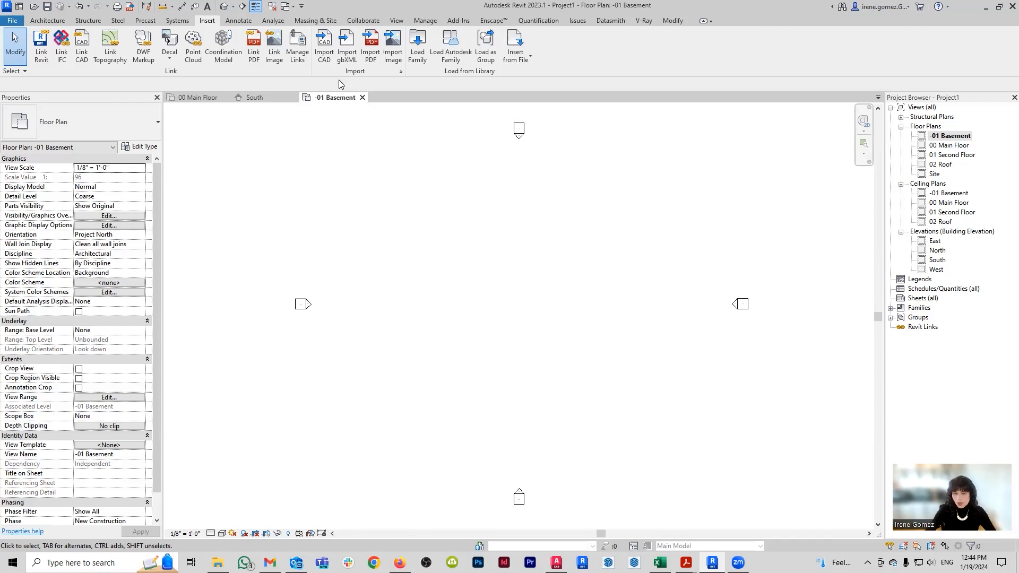
{"action": "left_click", "coordinate": [329, 49]}
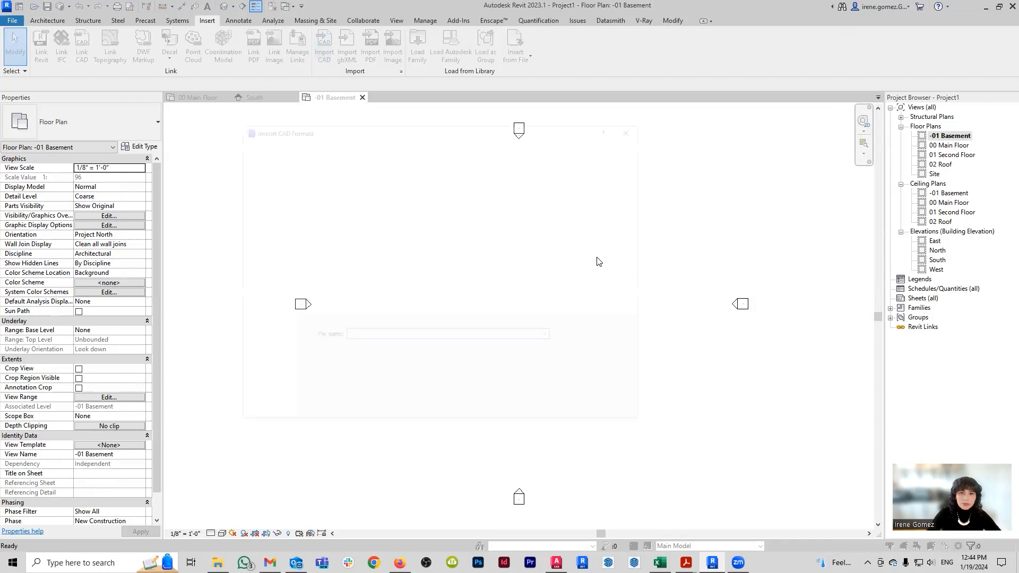
{"action": "left_click", "coordinate": [436, 147]}
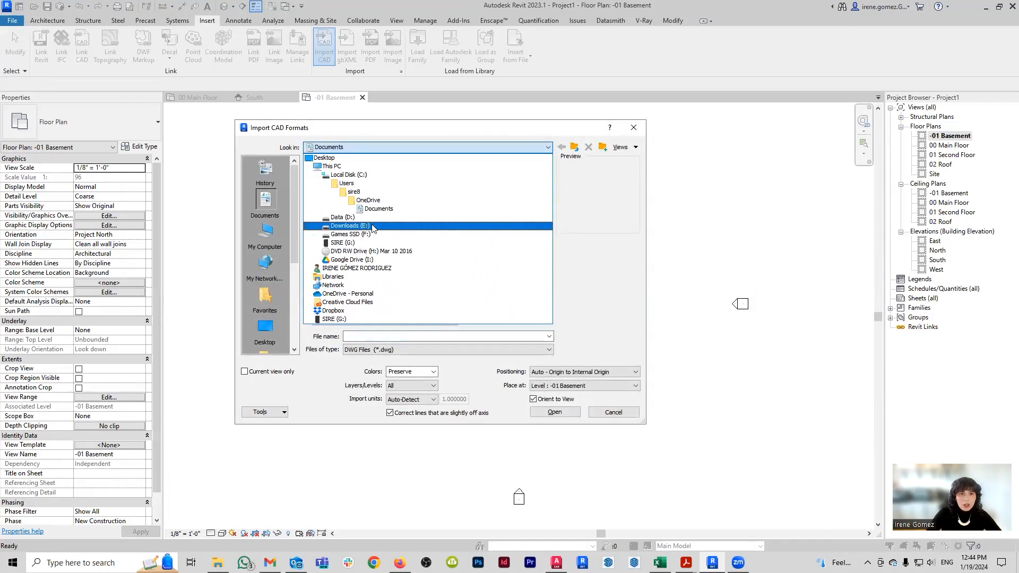
{"action": "left_click", "coordinate": [373, 226]}
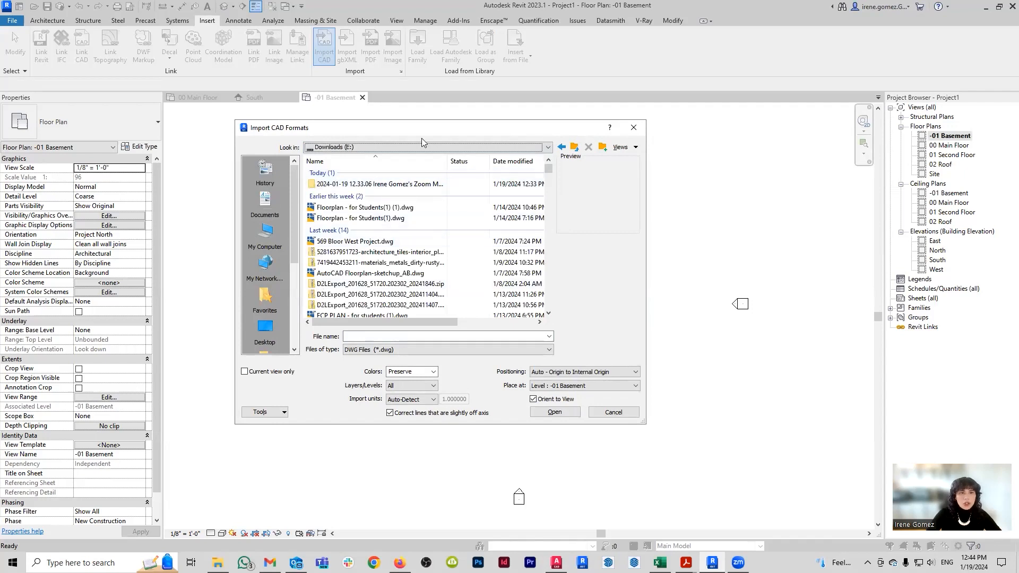
{"action": "left_click", "coordinate": [250, 325]}
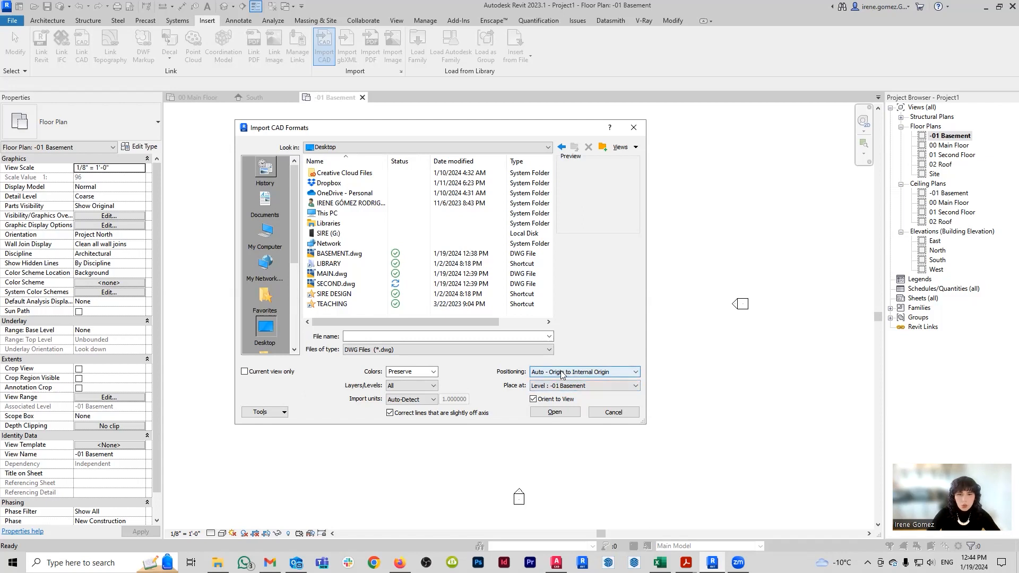
{"action": "left_click", "coordinate": [565, 415]}
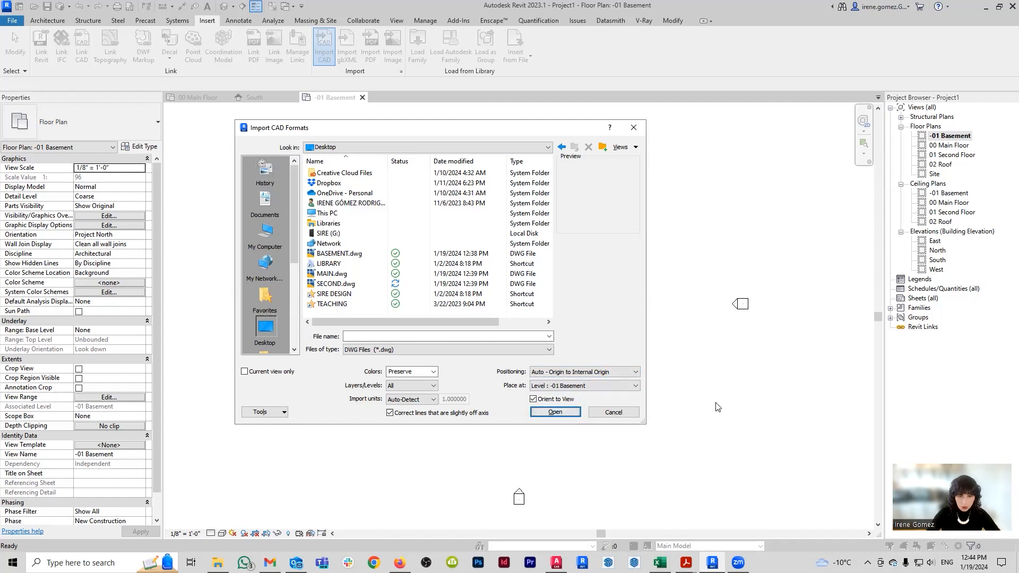
{"action": "left_click", "coordinate": [555, 412]}
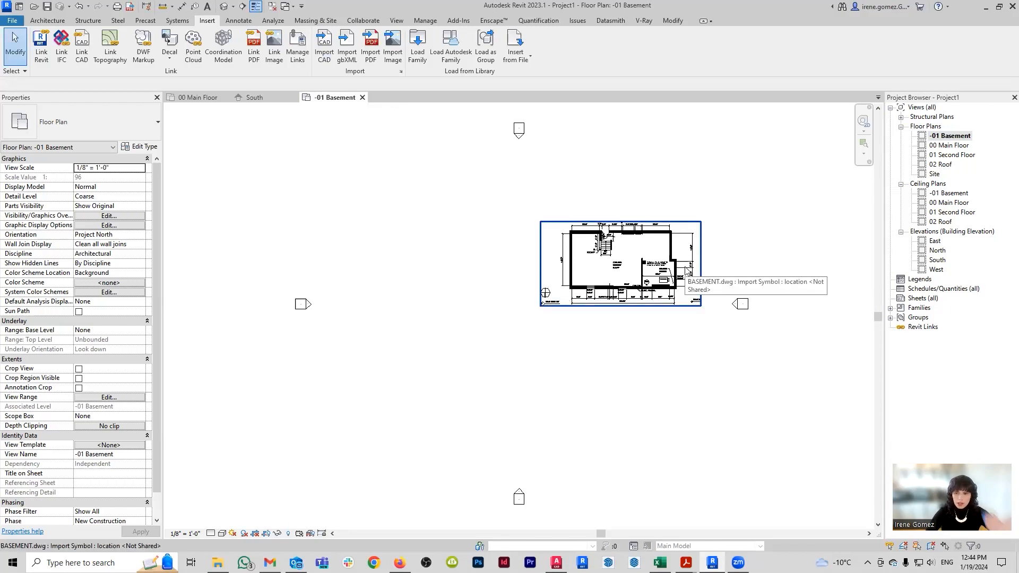
Step: Check the imported basement drawing's scale by measuring its 5'-8" wall segment with a trial aligned dimension
{"action": "scroll", "coordinate": [642, 286], "scroll_direction": "up", "scroll_amount": 1}
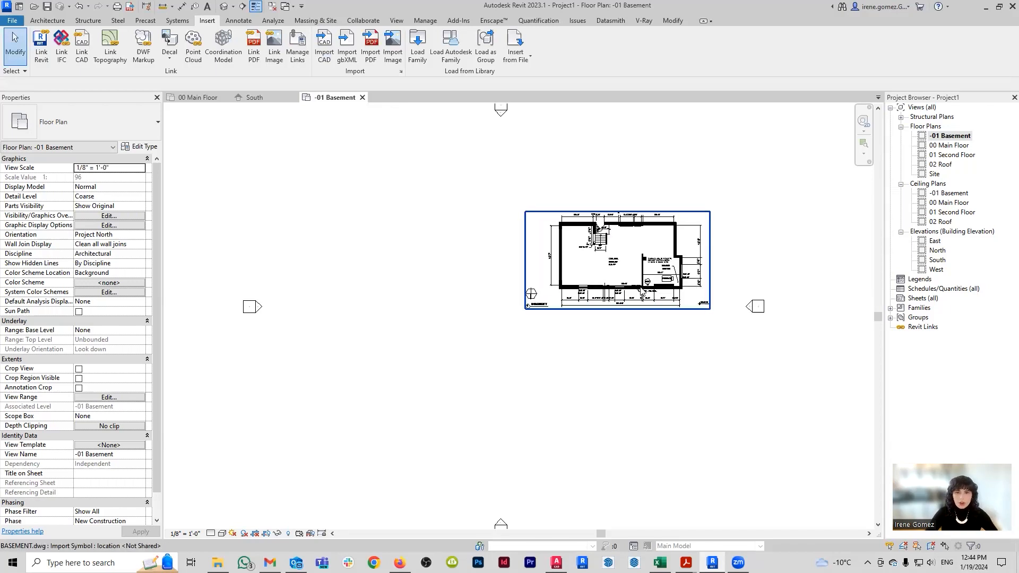
{"action": "scroll", "coordinate": [583, 295], "scroll_direction": "up", "scroll_amount": 4}
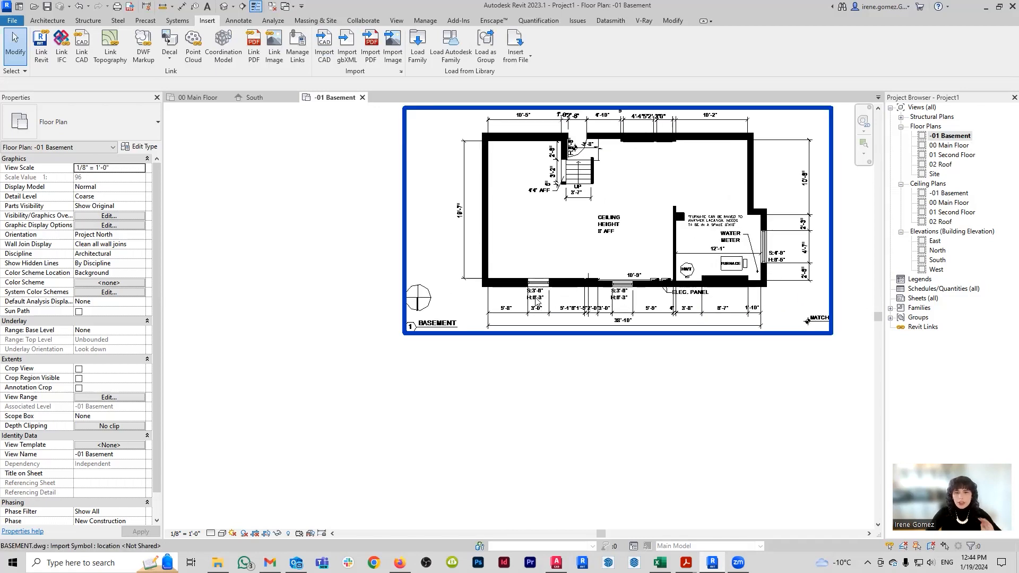
{"action": "scroll", "coordinate": [524, 307], "scroll_direction": "up", "scroll_amount": 1}
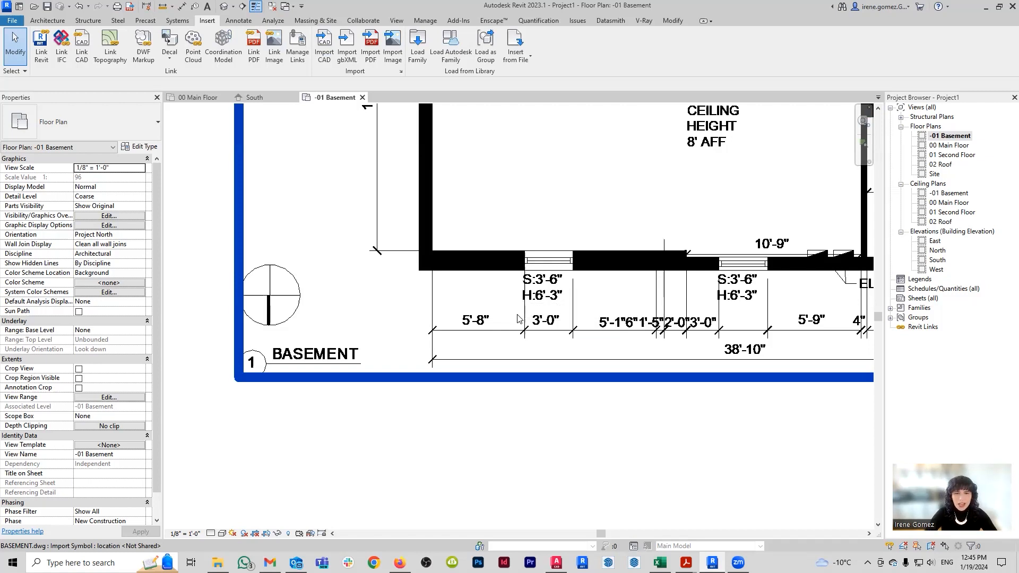
{"action": "key", "text": "d"}
{"action": "key", "text": "i"}
{"action": "left_click", "coordinate": [433, 311]}
{"action": "left_click", "coordinate": [525, 313]}
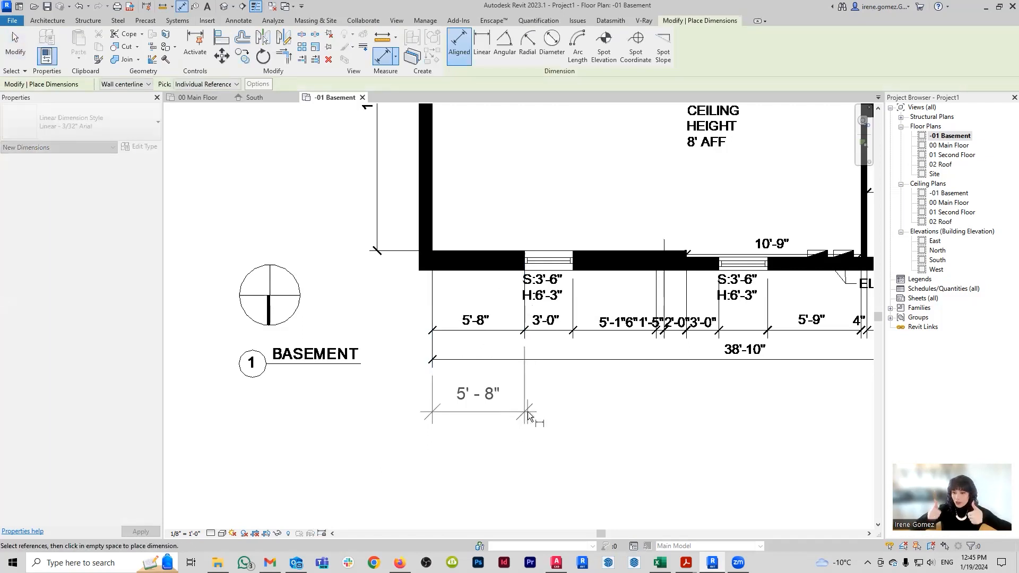
{"action": "key", "text": "Escape"}
{"action": "key", "text": "Escape"}
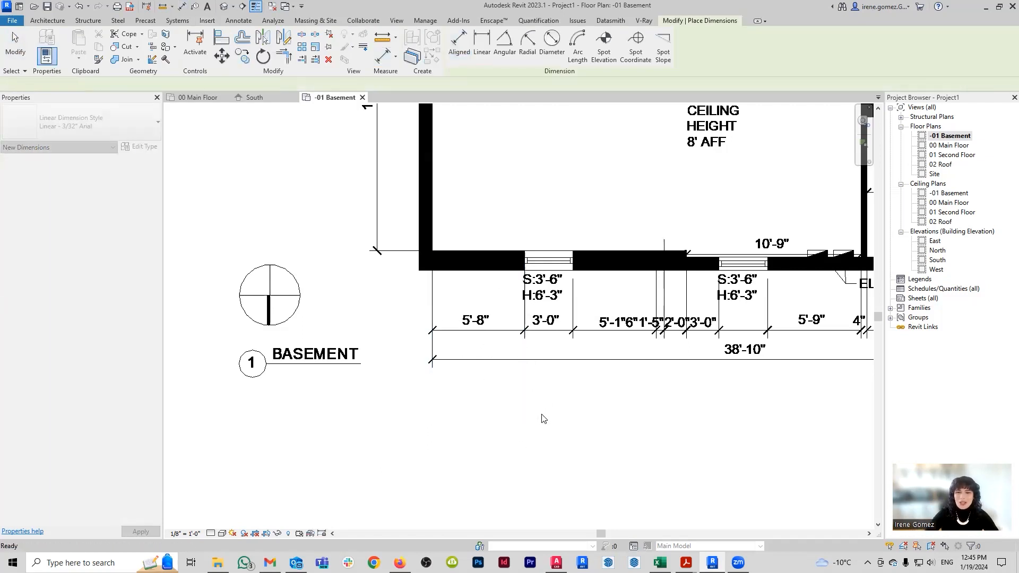
{"action": "scroll", "coordinate": [677, 323], "scroll_direction": "down", "scroll_amount": 5}
{"action": "scroll", "coordinate": [677, 322], "scroll_direction": "down", "scroll_amount": 1}
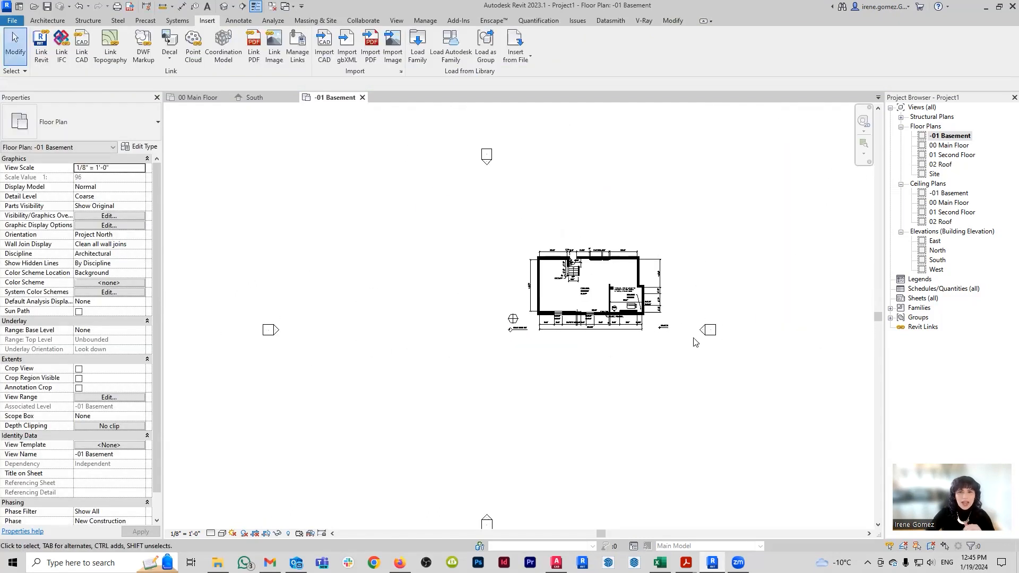
Step: Import MAIN.dwg from the Desktop into the 00 Main Floor floor plan
{"action": "double_click", "coordinate": [952, 146]}
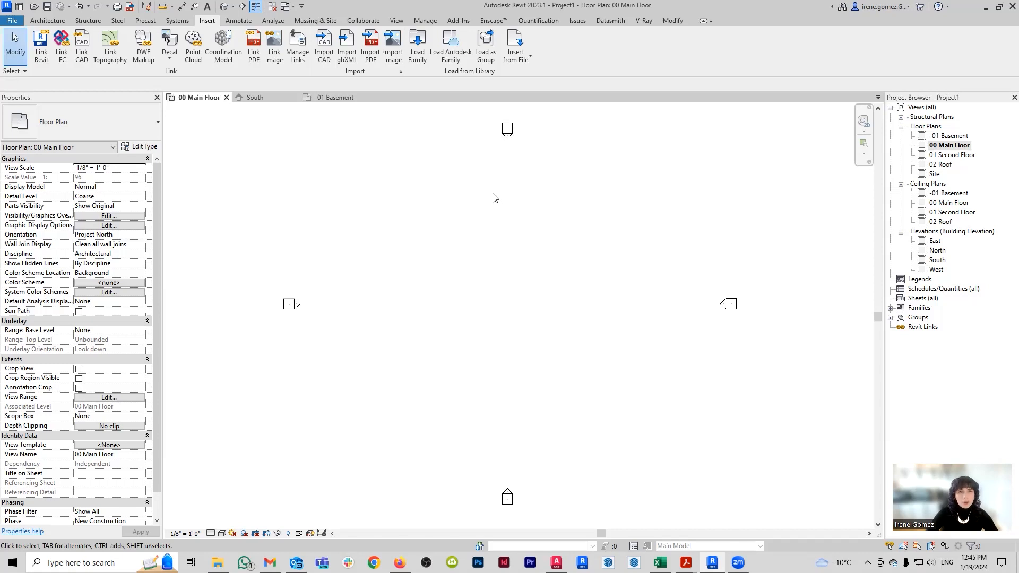
{"action": "left_click", "coordinate": [324, 47]}
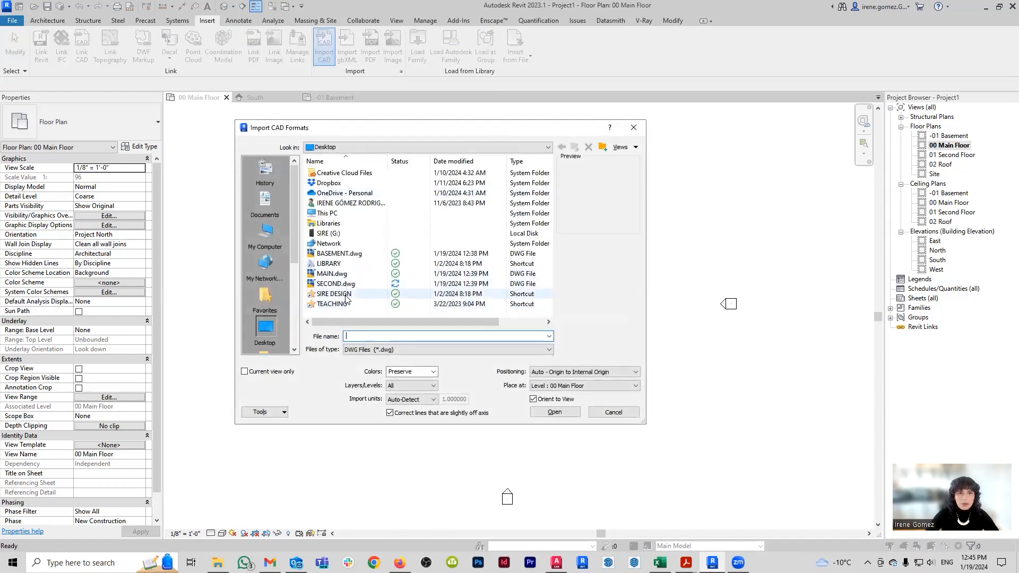
{"action": "double_click", "coordinate": [353, 274]}
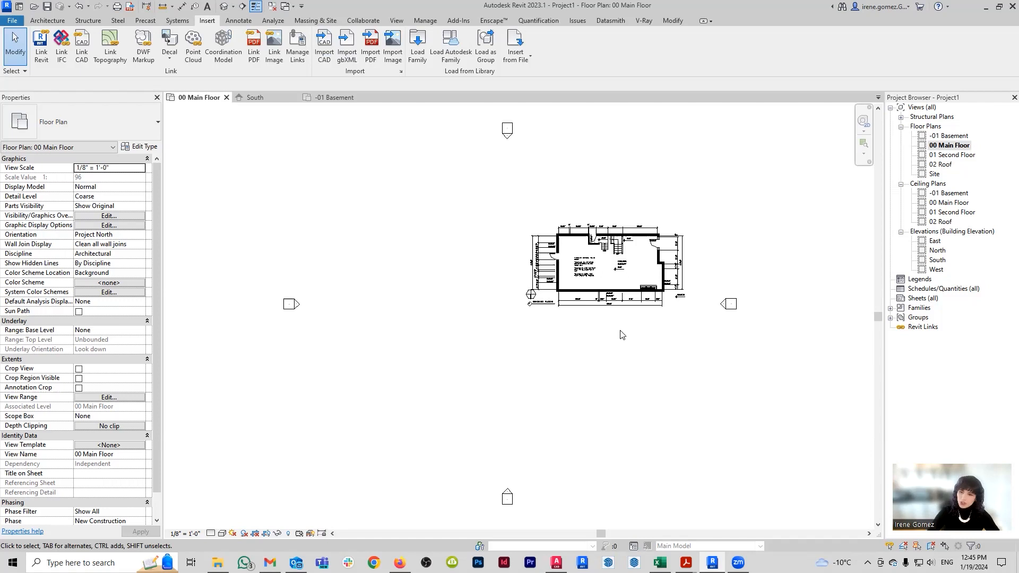
Step: Import SECOND.dwg from the Desktop into the 01 Second Floor floor plan
{"action": "double_click", "coordinate": [956, 156]}
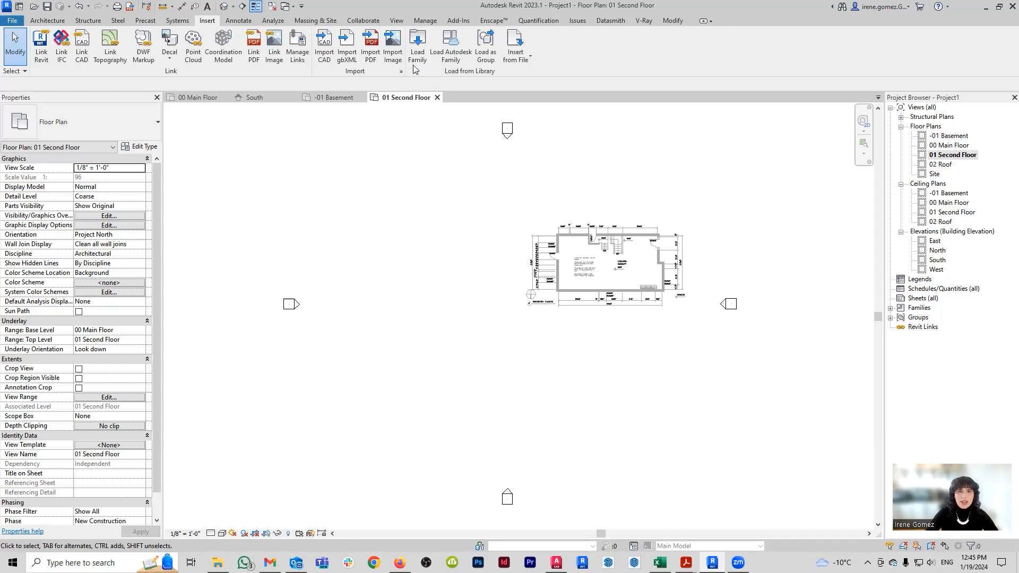
{"action": "left_click", "coordinate": [325, 51]}
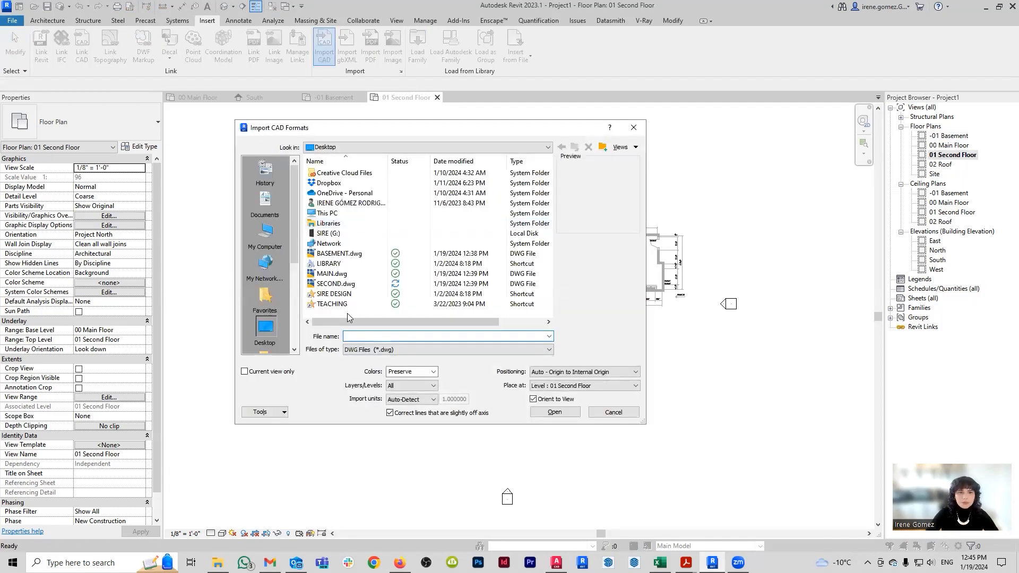
{"action": "left_click", "coordinate": [335, 285]}
{"action": "left_click", "coordinate": [555, 412]}
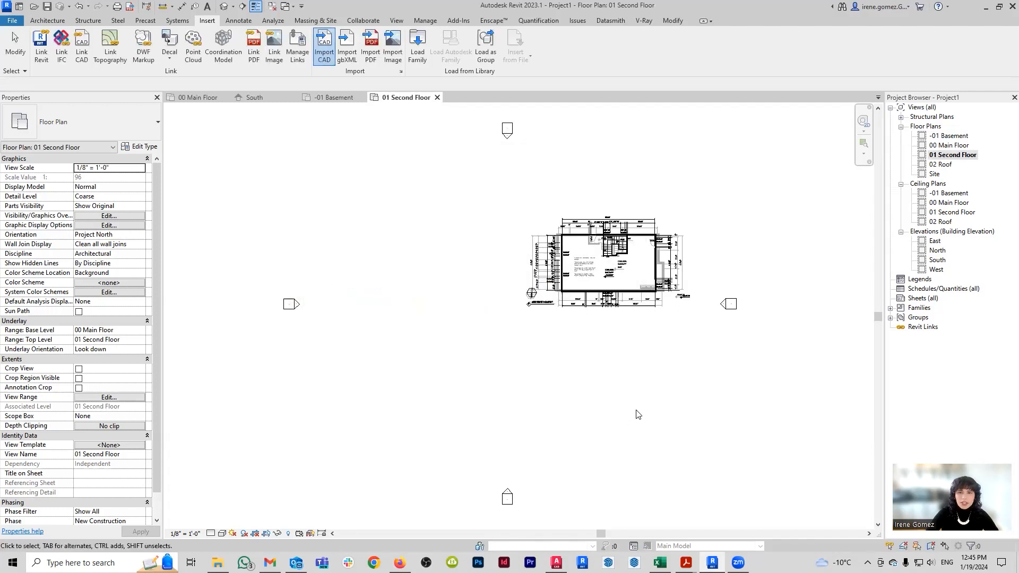
Step: Reorder the open views so that 00 Main Floor sits between -01 Basement and 01 Second Floor
{"action": "scroll", "coordinate": [653, 253], "scroll_direction": "up", "scroll_amount": 3}
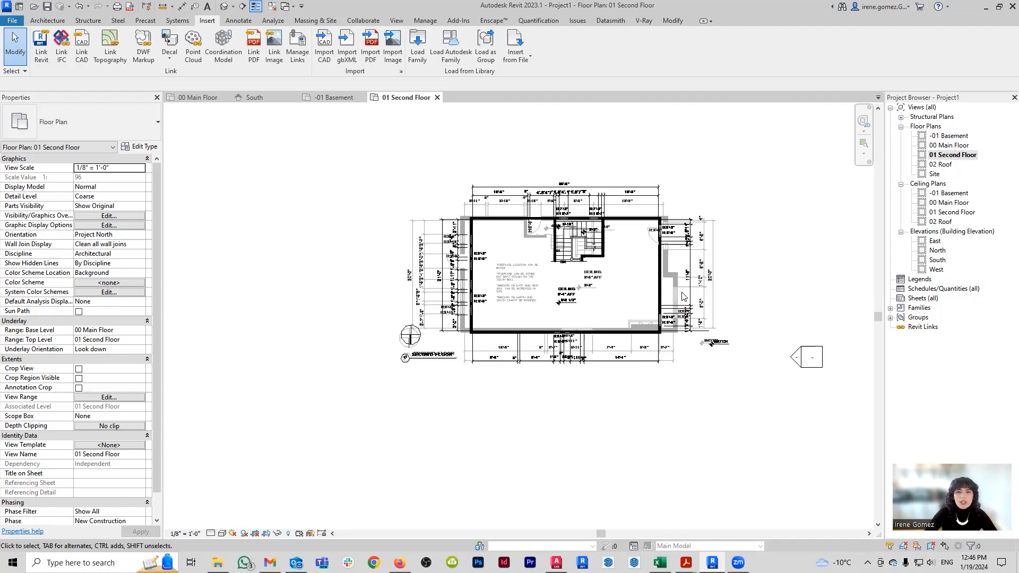
{"action": "scroll", "coordinate": [484, 300], "scroll_direction": "down", "scroll_amount": 1}
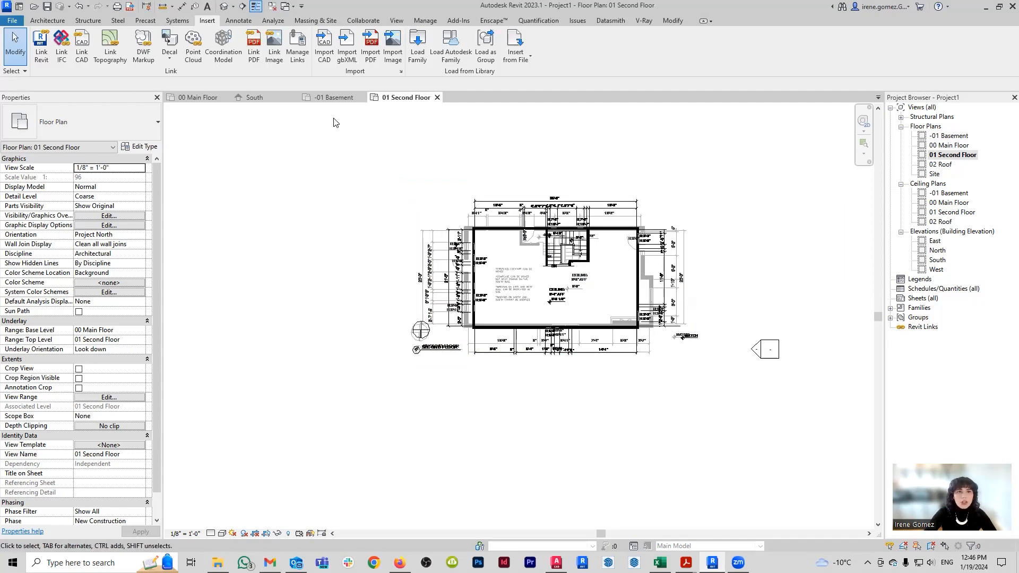
{"action": "left_click_drag", "start_coordinate": [200, 97], "coordinate": [344, 99]}
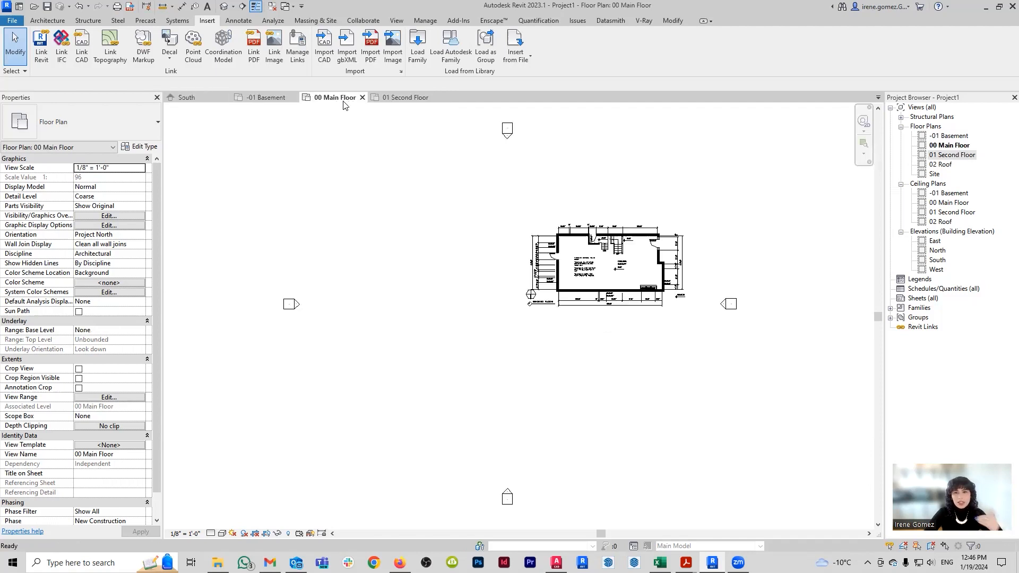
Step: In the -01 Basement floor plan, move the imported basement drawing to the middle of the four elevation markers
{"action": "left_click", "coordinate": [274, 98]}
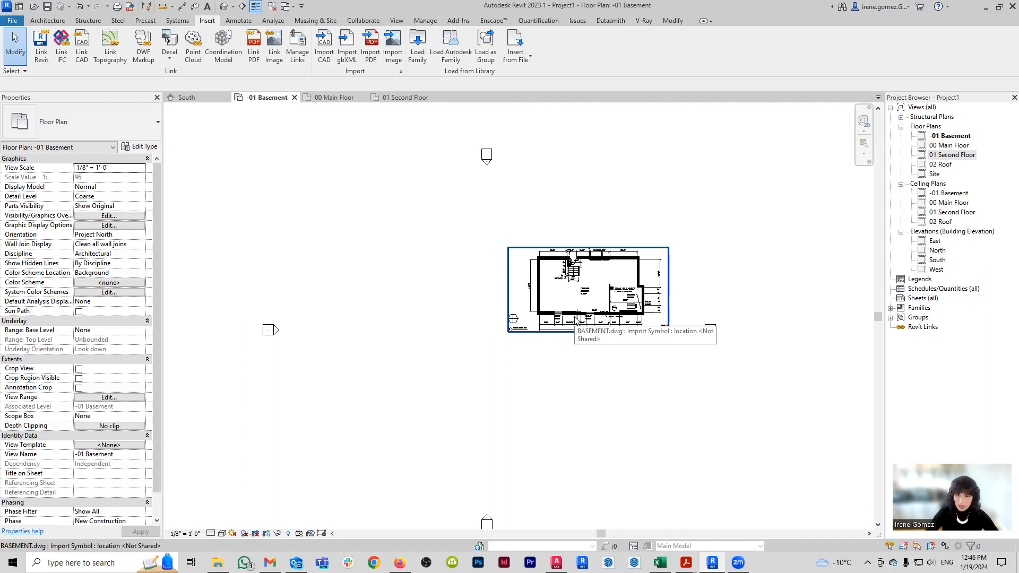
{"action": "middle_click_drag", "start_coordinate": [633, 391], "coordinate": [659, 387]}
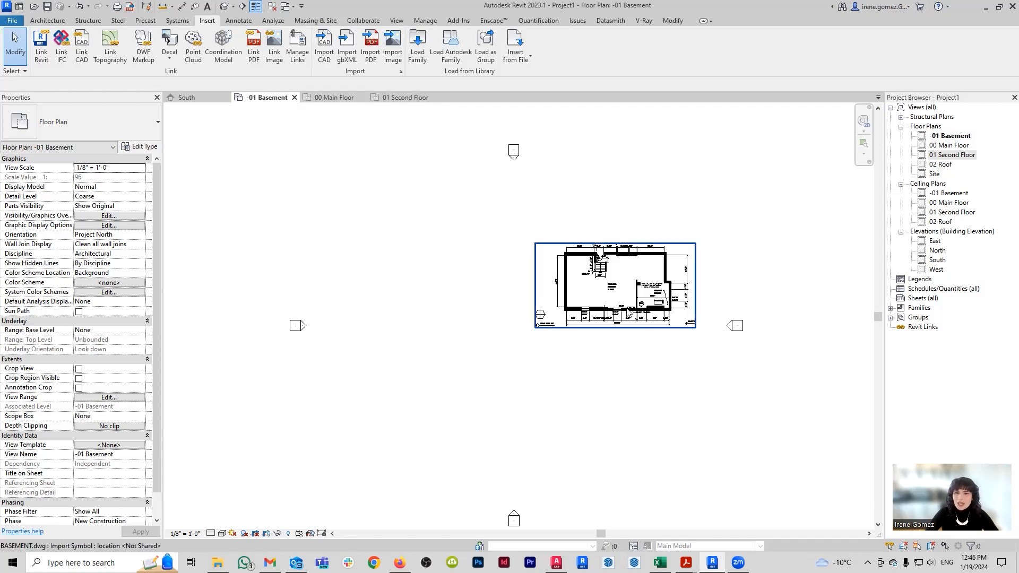
{"action": "left_click", "coordinate": [629, 312]}
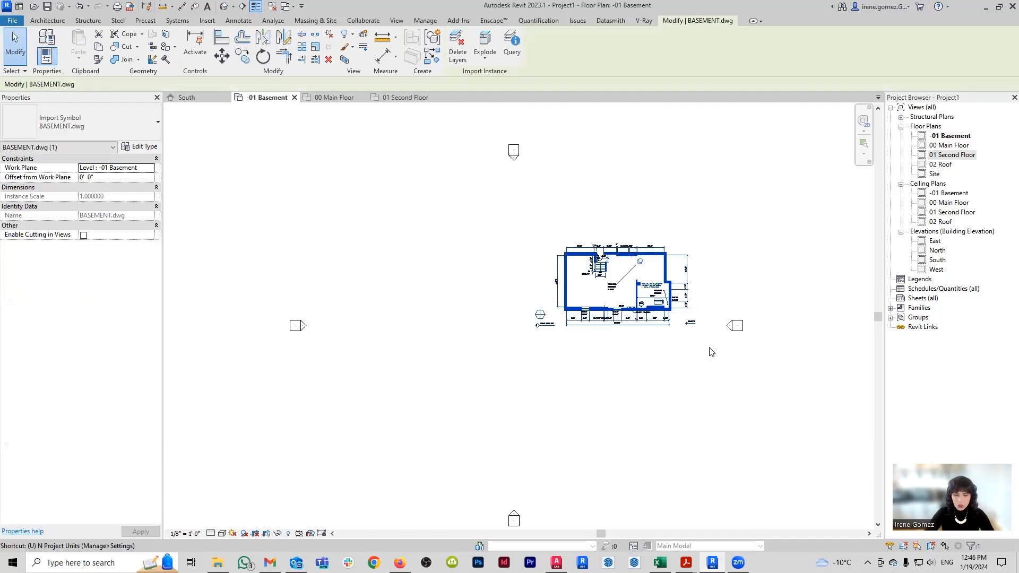
{"action": "left_click_drag", "start_coordinate": [514, 332], "coordinate": [407, 365]}
{"action": "left_click", "coordinate": [693, 397]}
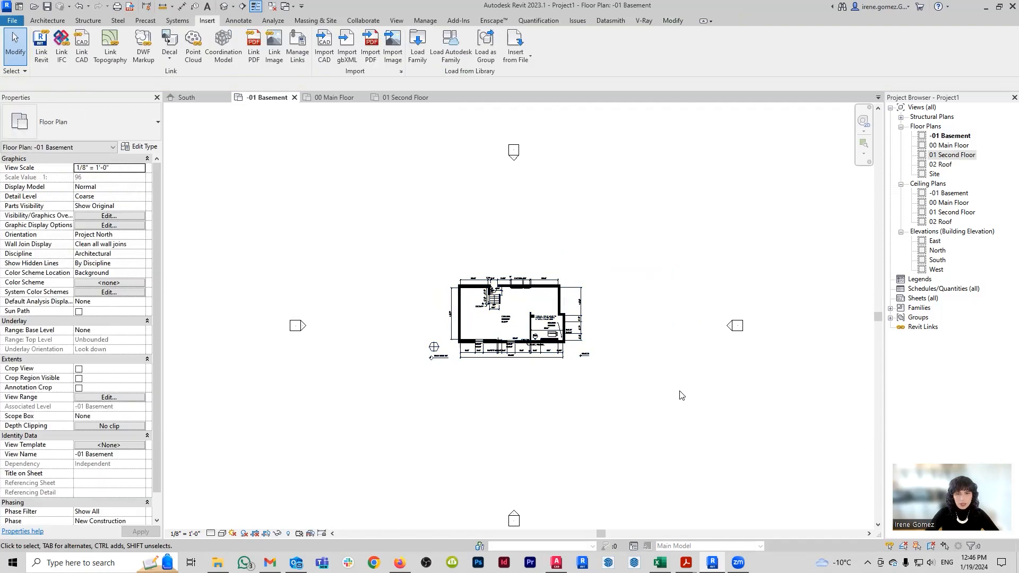
{"action": "left_click", "coordinate": [566, 343]}
{"action": "left_click_drag", "start_coordinate": [568, 344], "coordinate": [625, 353]}
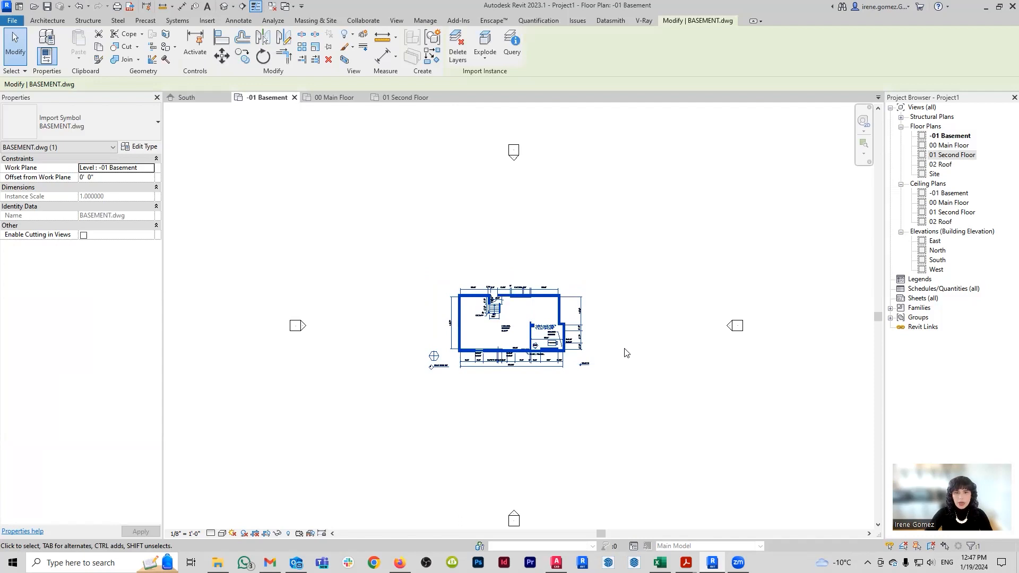
{"action": "left_click", "coordinate": [644, 292]}
Step: Set the view depth level of the 00 Main Floor plan's view range to Unlimited
{"action": "left_click", "coordinate": [335, 96]}
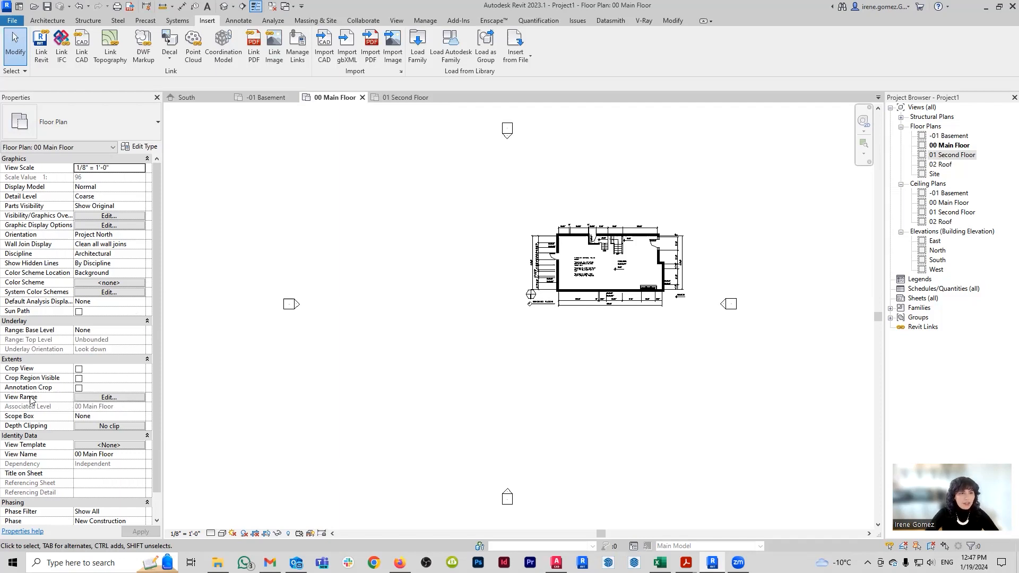
{"action": "left_click", "coordinate": [136, 399]}
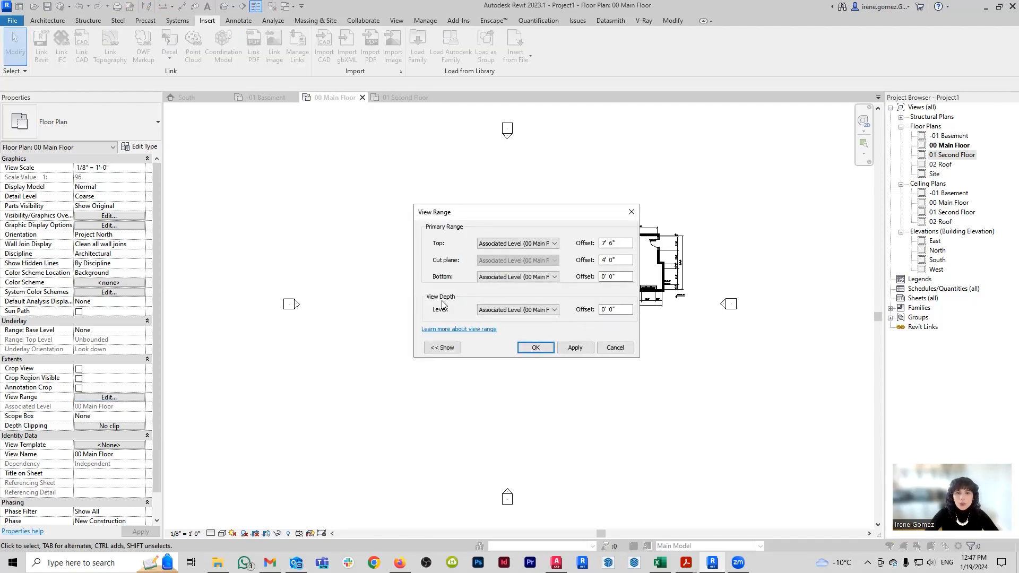
{"action": "left_click", "coordinate": [550, 310]}
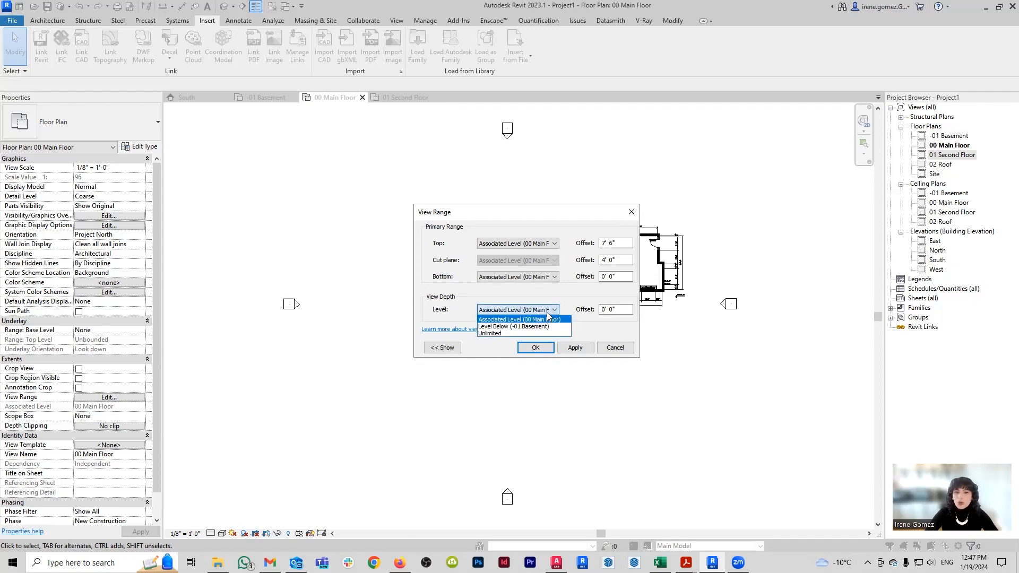
{"action": "left_click", "coordinate": [518, 334]}
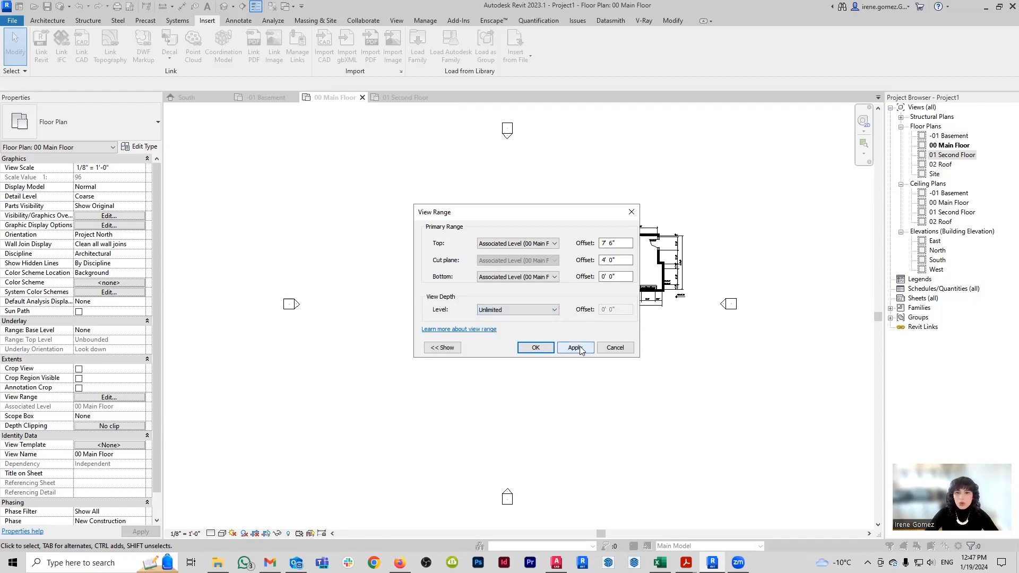
{"action": "left_click", "coordinate": [532, 348]}
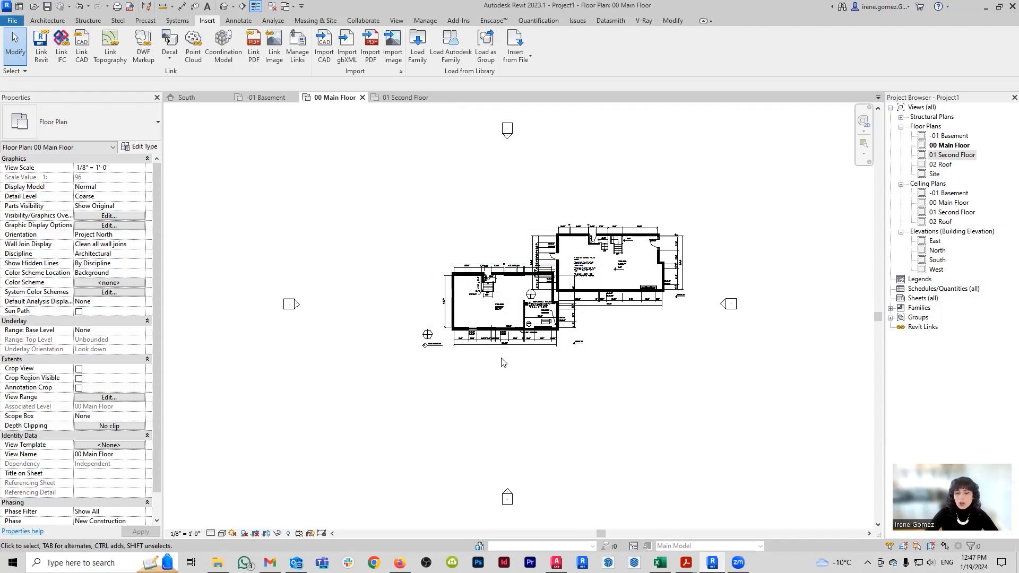
Step: Move the imported MAIN.dwg drawing up and to the right, further away from the basement drawing
{"action": "scroll", "coordinate": [552, 297], "scroll_direction": "up", "scroll_amount": 2}
{"action": "scroll", "coordinate": [624, 285], "scroll_direction": "up", "scroll_amount": 1}
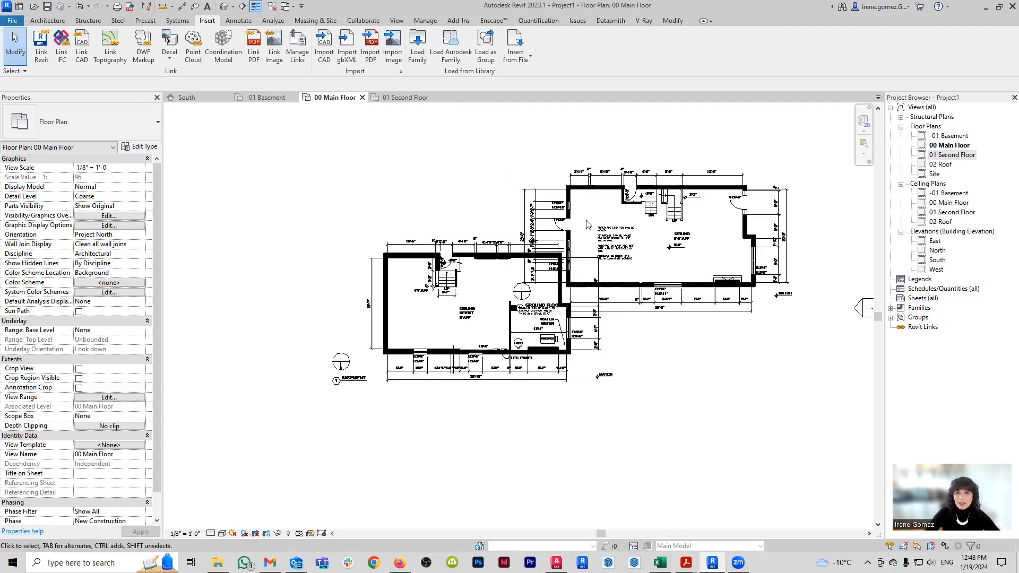
{"action": "scroll", "coordinate": [467, 288], "scroll_direction": "up", "scroll_amount": 1}
{"action": "scroll", "coordinate": [466, 288], "scroll_direction": "up", "scroll_amount": 5}
{"action": "mouse_move", "coordinate": [646, 320]}
{"action": "middle_mouse_down"}
{"action": "mouse_move", "coordinate": [544, 416]}
{"action": "mouse_move", "coordinate": [552, 432]}
{"action": "mouse_move", "coordinate": [530, 422]}
{"action": "mouse_move", "coordinate": [547, 431]}
{"action": "middle_mouse_up"}
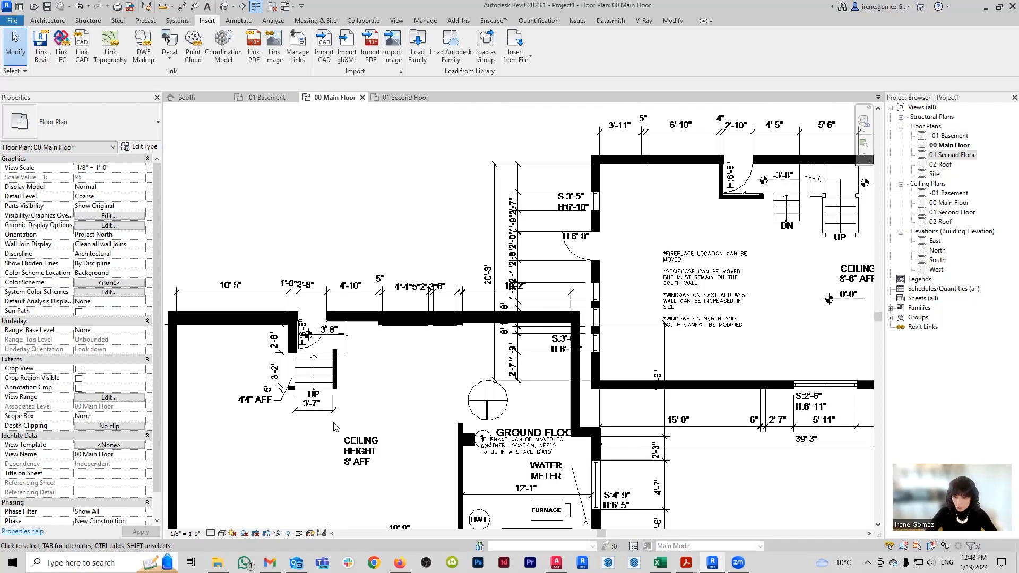
{"action": "left_click", "coordinate": [744, 388]}
{"action": "scroll", "coordinate": [607, 262], "scroll_direction": "down", "scroll_amount": 1}
{"action": "scroll", "coordinate": [606, 262], "scroll_direction": "down", "scroll_amount": 2}
{"action": "middle_click_drag", "start_coordinate": [695, 281], "coordinate": [603, 305]}
{"action": "key", "text": "u"}
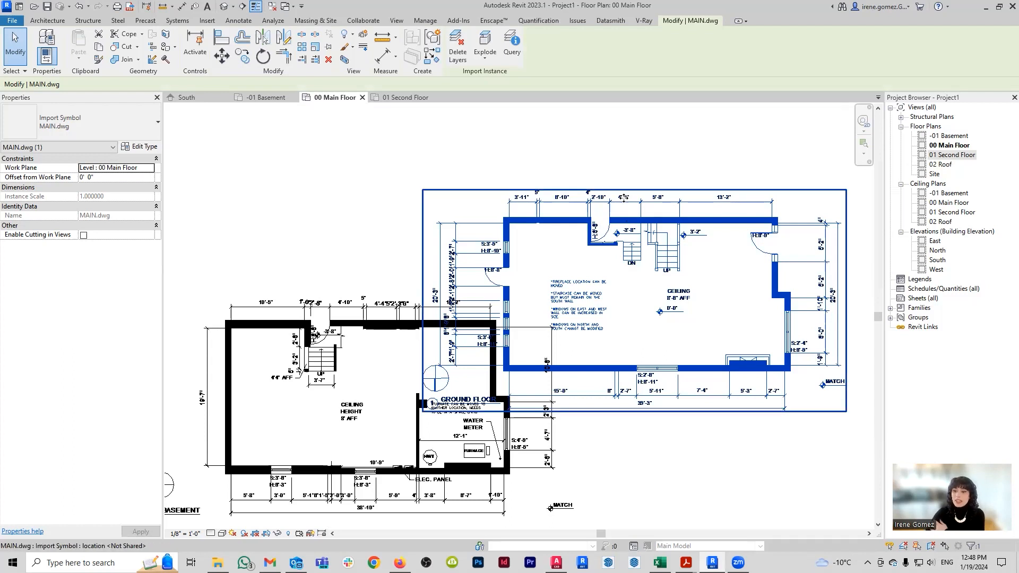
{"action": "left_click_drag", "start_coordinate": [693, 216], "coordinate": [763, 191]}
Step: Move MAIN.dwg from the outer wall corner at the right of its upper door opening to the matching door corner of the basement drawing
{"action": "key", "text": "m"}
{"action": "key", "text": "v"}
{"action": "scroll", "coordinate": [663, 207], "scroll_direction": "up", "scroll_amount": 4}
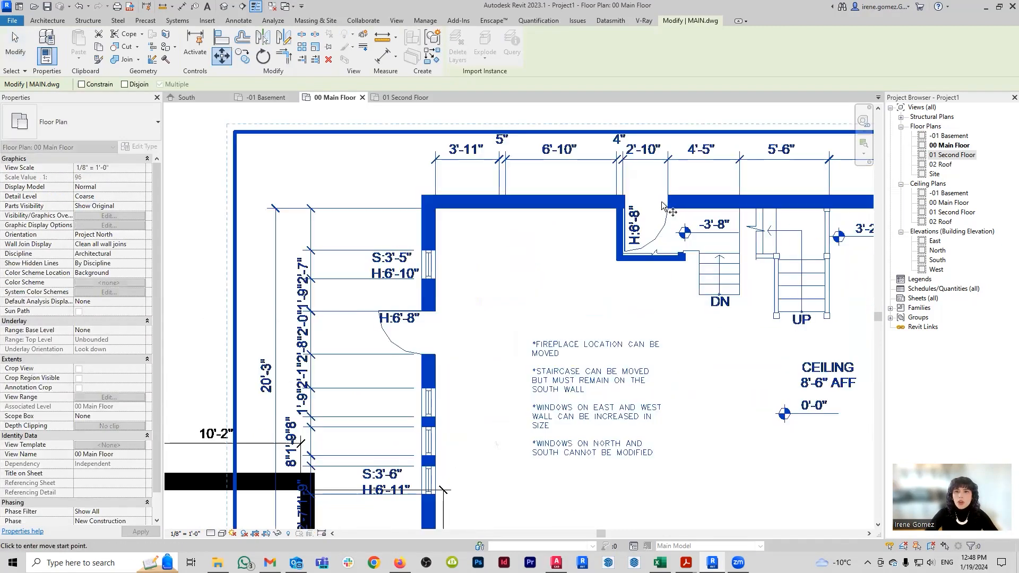
{"action": "scroll", "coordinate": [666, 205], "scroll_direction": "up", "scroll_amount": 3}
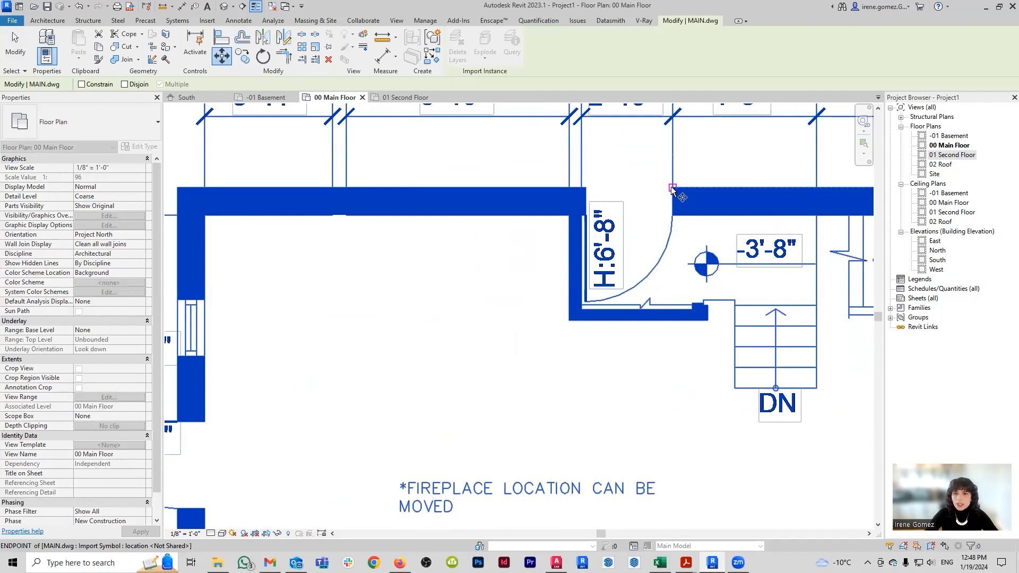
{"action": "left_click", "coordinate": [672, 188]}
{"action": "scroll", "coordinate": [773, 191], "scroll_direction": "down", "scroll_amount": 4}
{"action": "scroll", "coordinate": [775, 192], "scroll_direction": "down", "scroll_amount": 2}
{"action": "scroll", "coordinate": [477, 298], "scroll_direction": "up", "scroll_amount": 6}
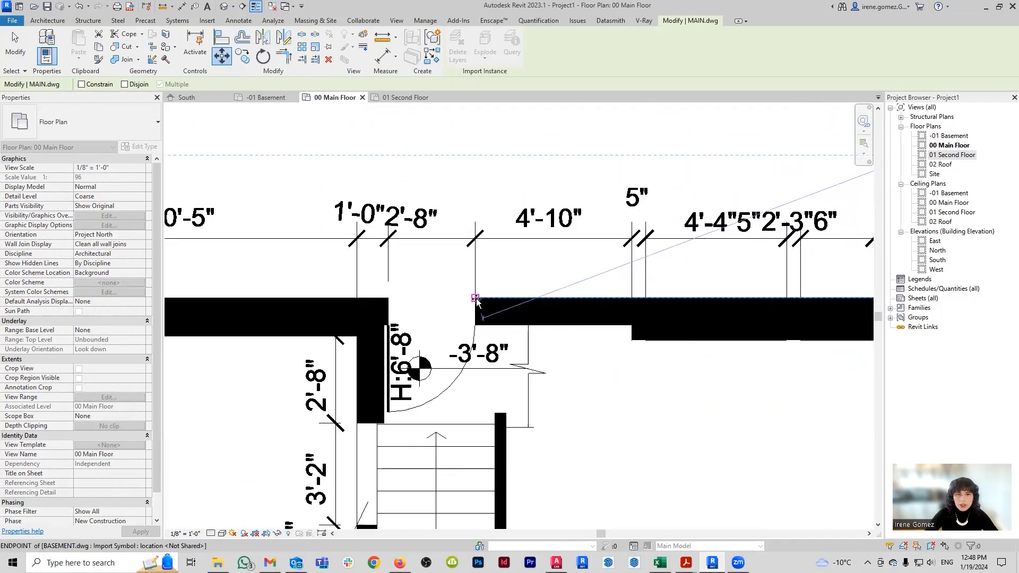
{"action": "left_click", "coordinate": [476, 298]}
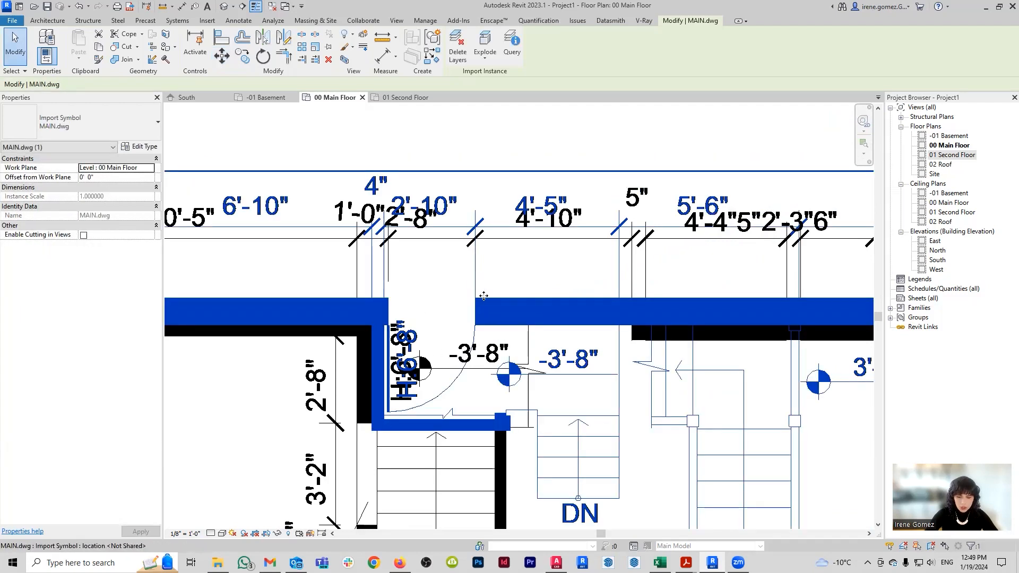
{"action": "scroll", "coordinate": [461, 294], "scroll_direction": "down", "scroll_amount": 1}
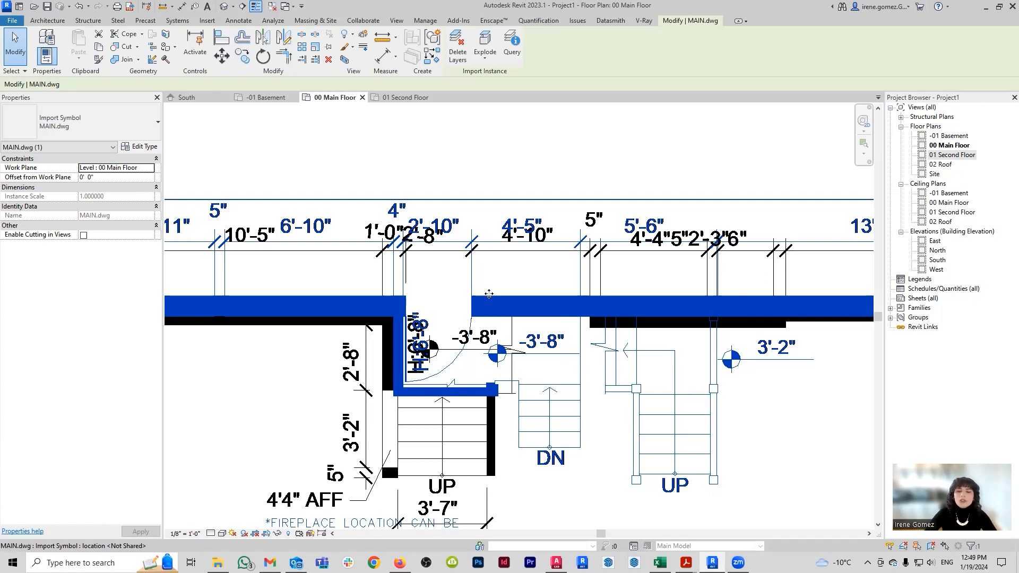
{"action": "left_click", "coordinate": [459, 287]}
Step: Set the view depth level of the 00 Main Floor plan's view range to Associated Level (00 Main Floor)
{"action": "scroll", "coordinate": [460, 286], "scroll_direction": "down", "scroll_amount": 3}
{"action": "scroll", "coordinate": [459, 287], "scroll_direction": "down", "scroll_amount": 4}
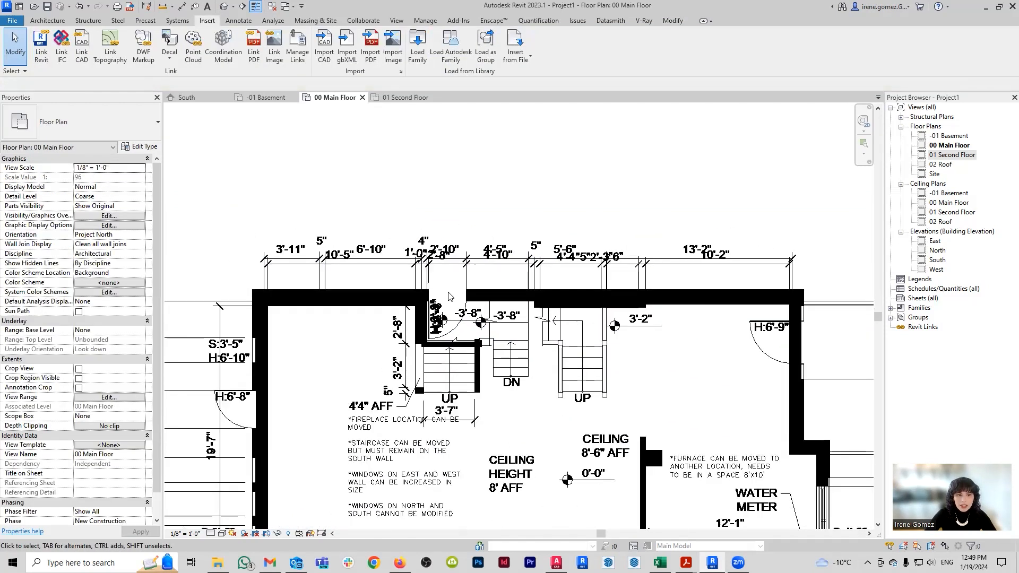
{"action": "scroll", "coordinate": [505, 340], "scroll_direction": "up", "scroll_amount": 1}
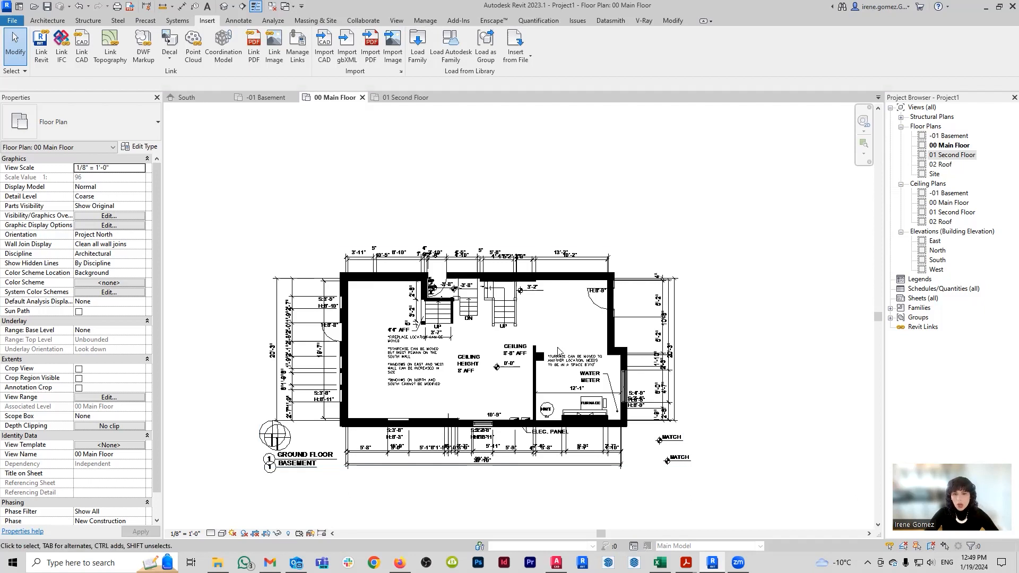
{"action": "middle_click_drag", "start_coordinate": [556, 353], "coordinate": [609, 352]}
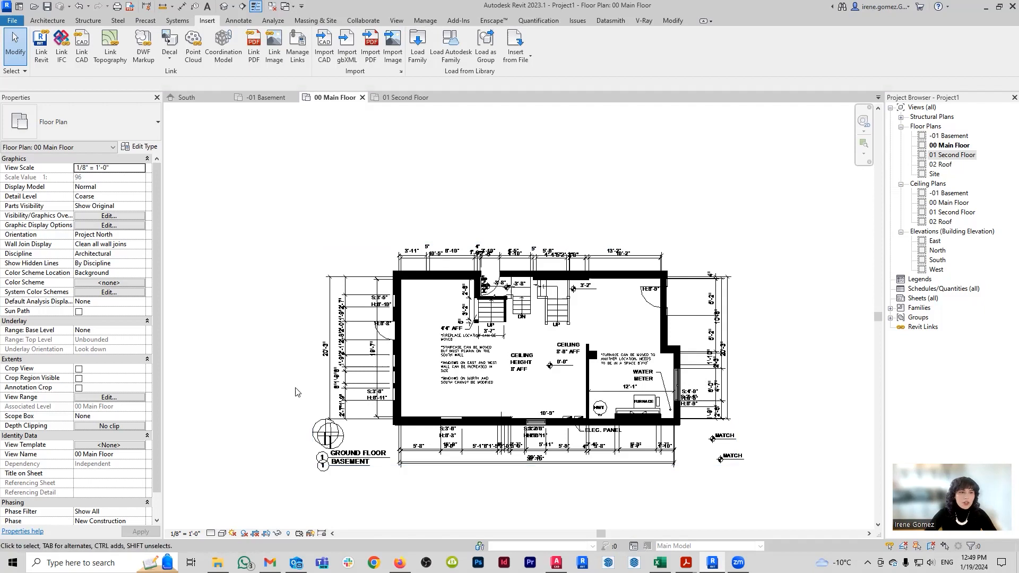
{"action": "left_click", "coordinate": [119, 398]}
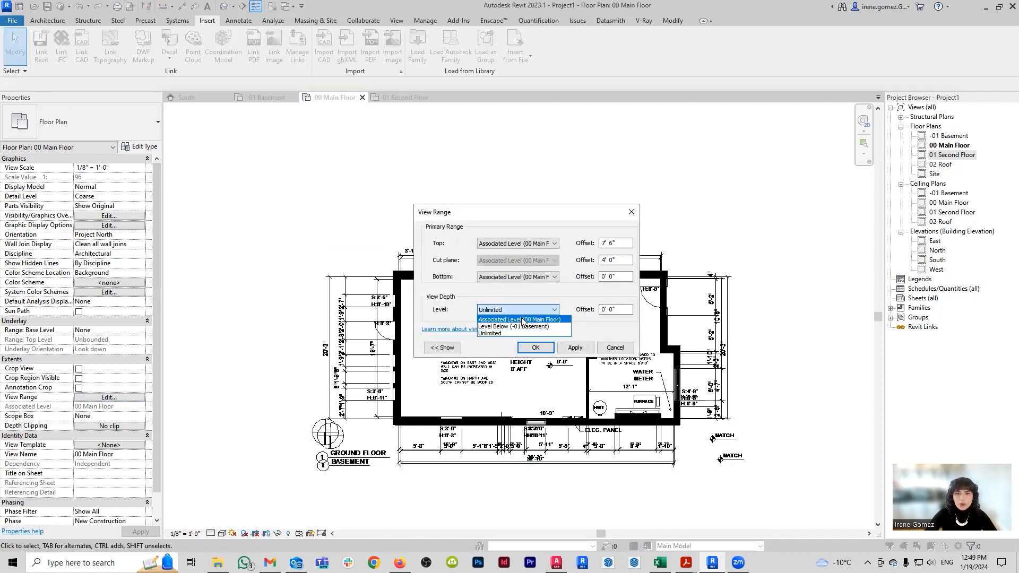
{"action": "left_click", "coordinate": [522, 320]}
{"action": "left_click", "coordinate": [575, 347]}
{"action": "left_click", "coordinate": [536, 347]}
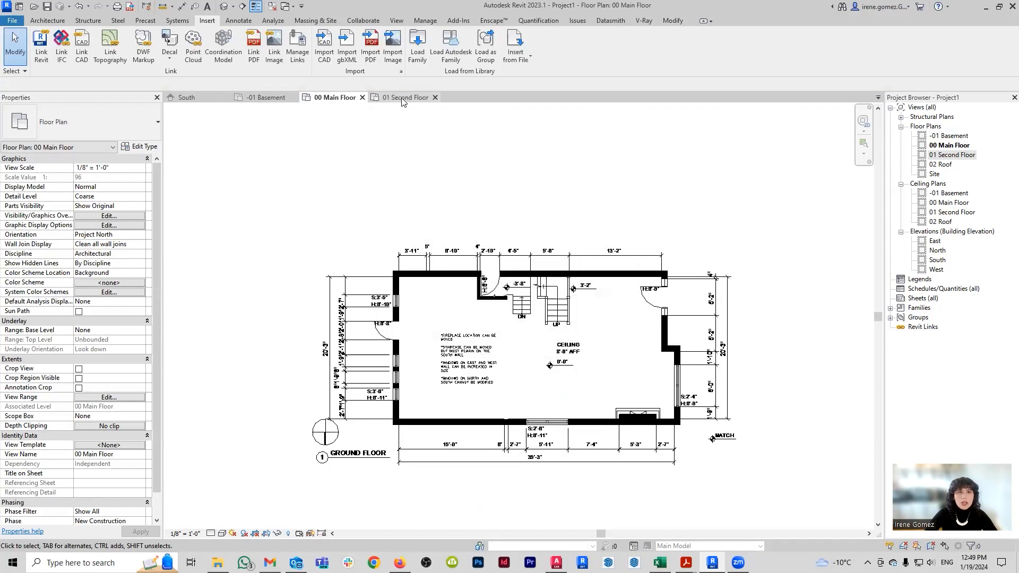
Step: Switch to the 01 Second Floor floor plan and check its view range settings
{"action": "left_click", "coordinate": [401, 99]}
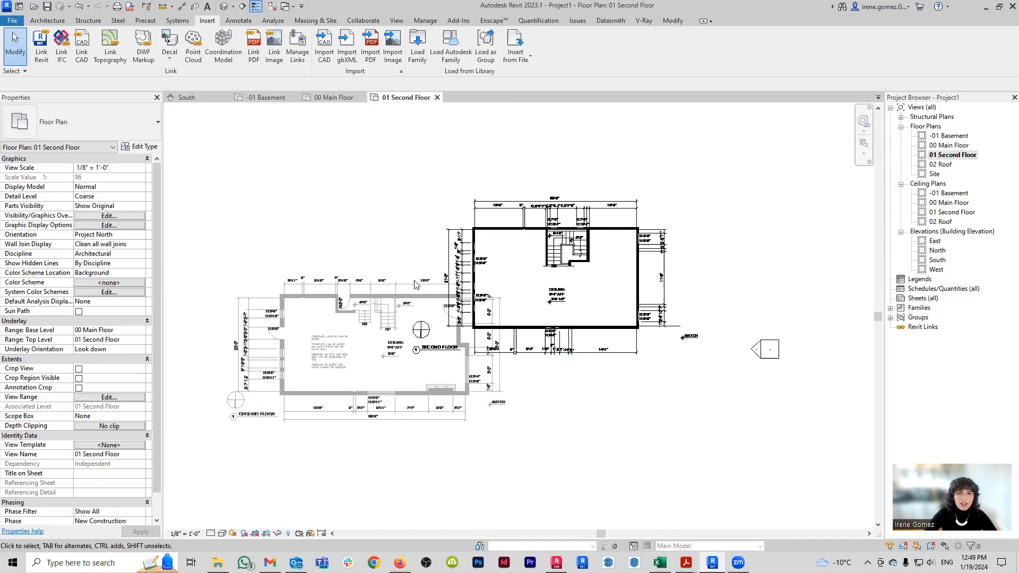
{"action": "middle_click_drag", "start_coordinate": [391, 393], "coordinate": [526, 374]}
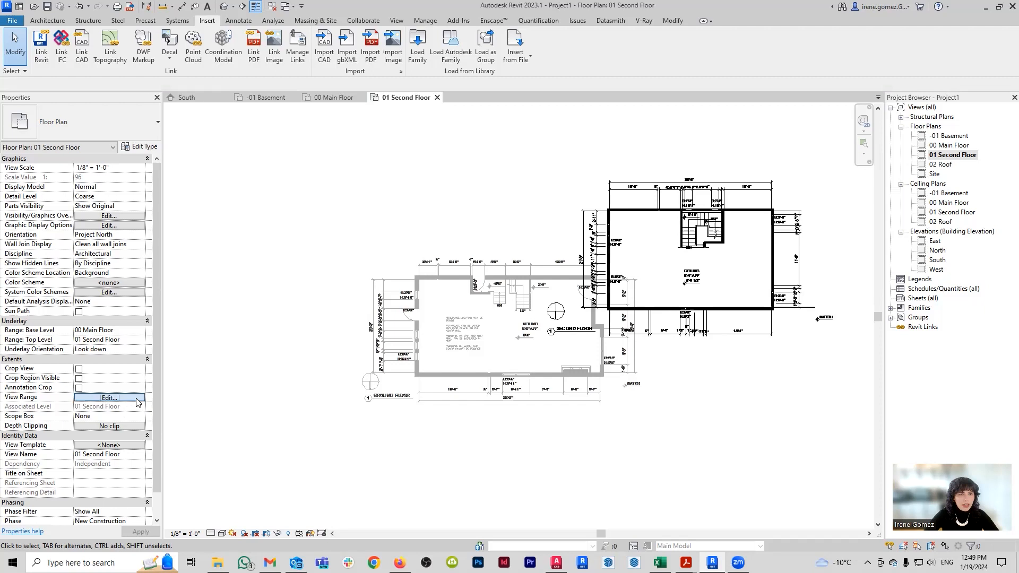
{"action": "left_click", "coordinate": [109, 397]}
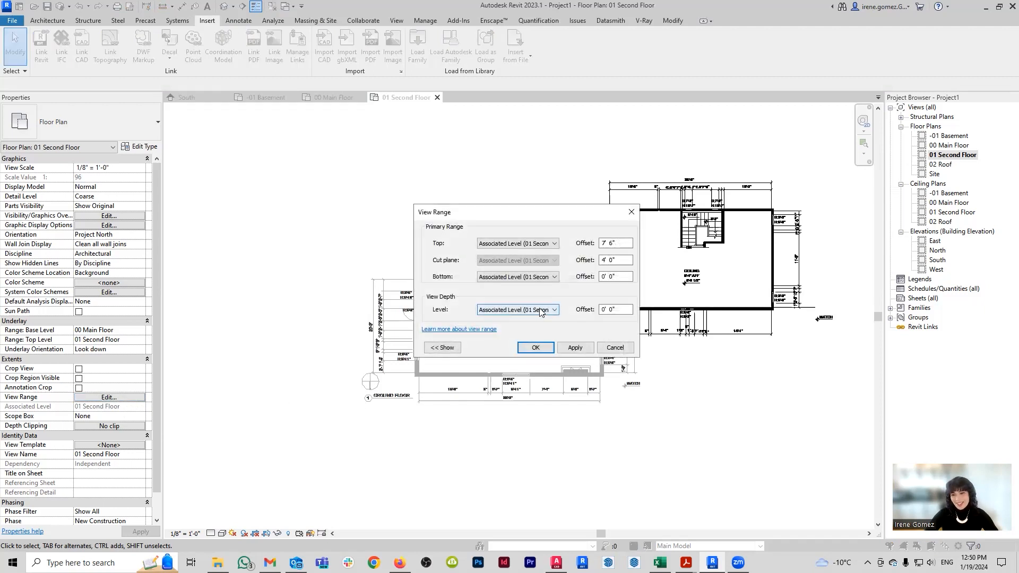
{"action": "left_click", "coordinate": [535, 348]}
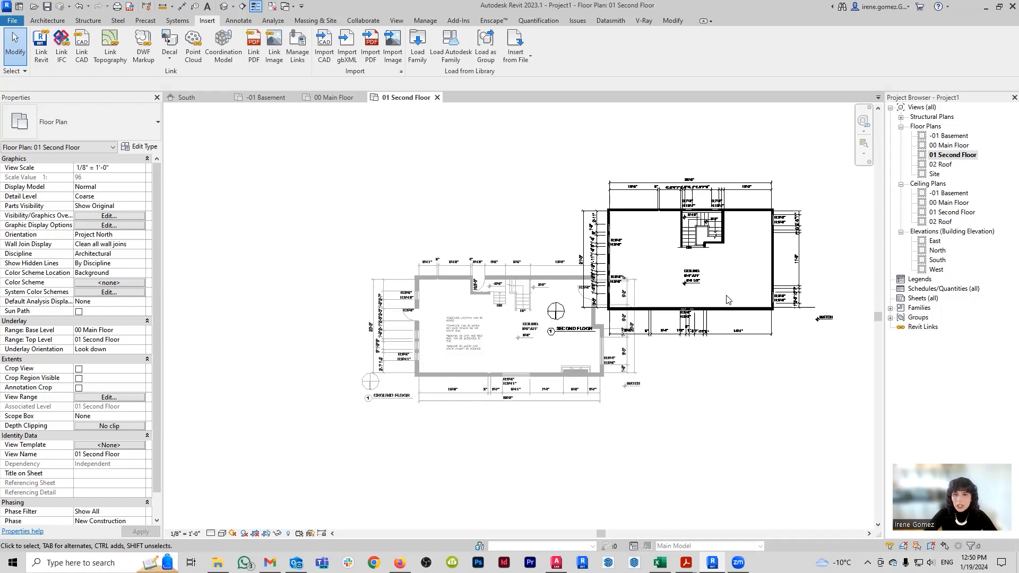
Step: Move the imported SECOND.dwg drawing up and to the right, away from the grey main floor underlay
{"action": "scroll", "coordinate": [698, 283], "scroll_direction": "up", "scroll_amount": 1}
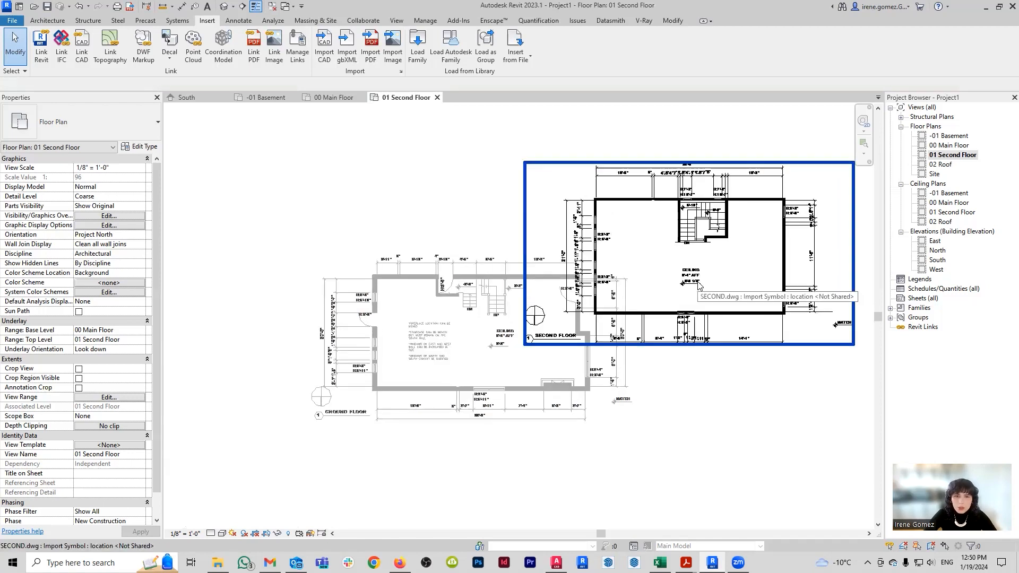
{"action": "left_click", "coordinate": [738, 320]}
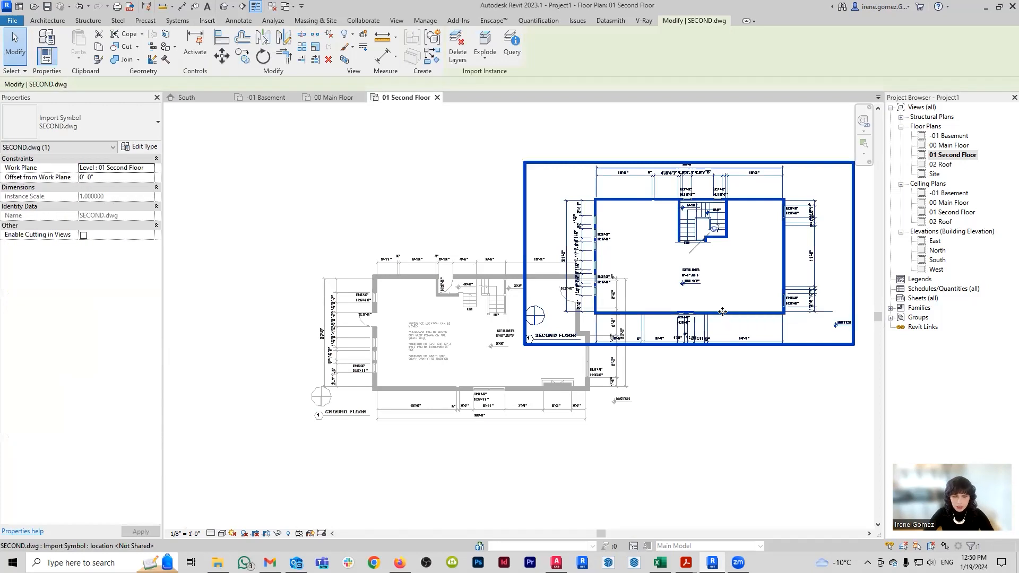
{"action": "left_click_drag", "start_coordinate": [721, 311], "coordinate": [752, 296]}
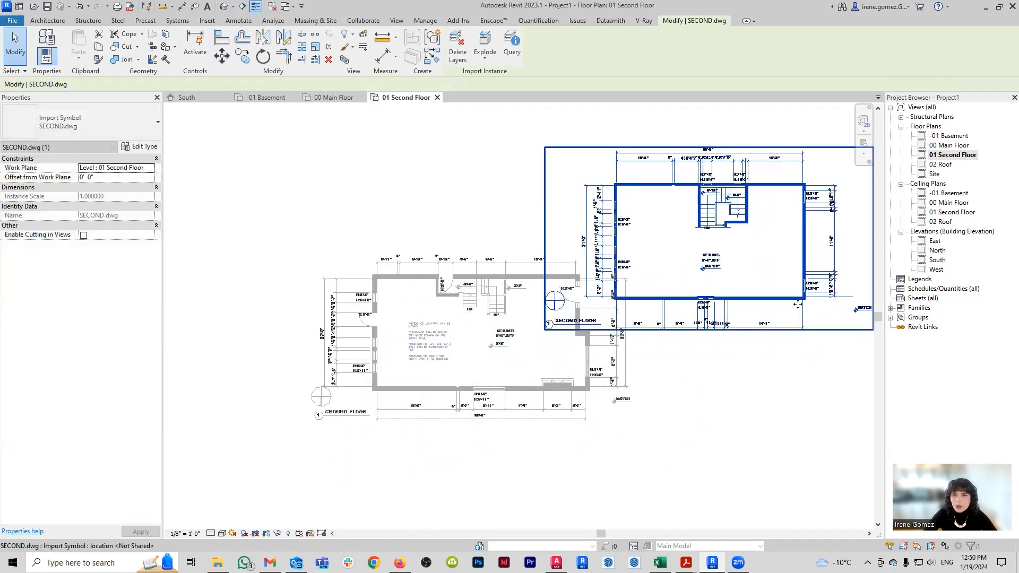
{"action": "key", "text": "Escape"}
Step: Move SECOND.dwg from the upper-right post of its stair opening to the matching upper-left post of the main floor's UP stair
{"action": "scroll", "coordinate": [706, 215], "scroll_direction": "up", "scroll_amount": 4}
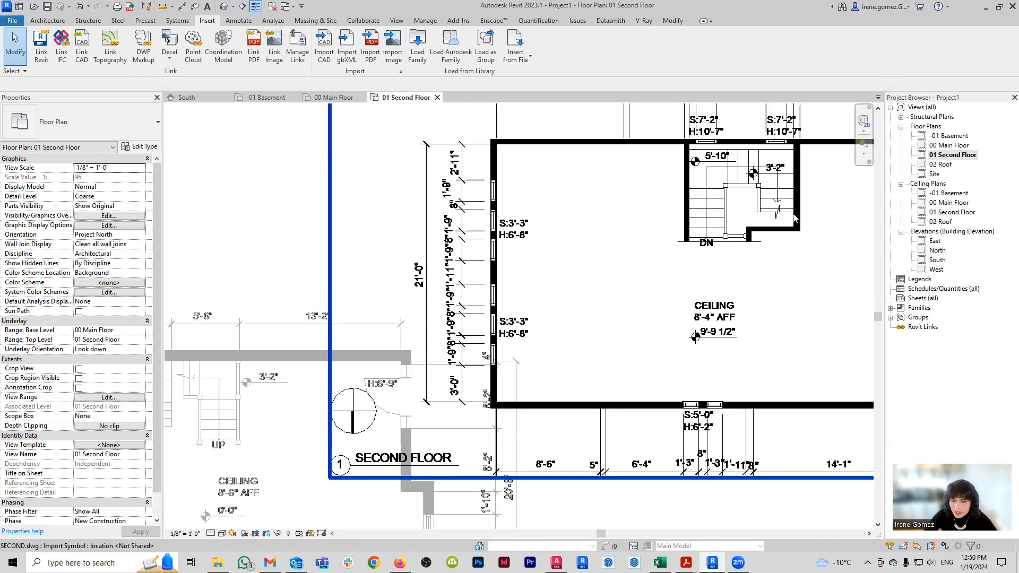
{"action": "scroll", "coordinate": [794, 218], "scroll_direction": "down", "scroll_amount": 1}
{"action": "middle_click_drag", "start_coordinate": [318, 387], "coordinate": [525, 322]}
{"action": "scroll", "coordinate": [521, 292], "scroll_direction": "up", "scroll_amount": 1}
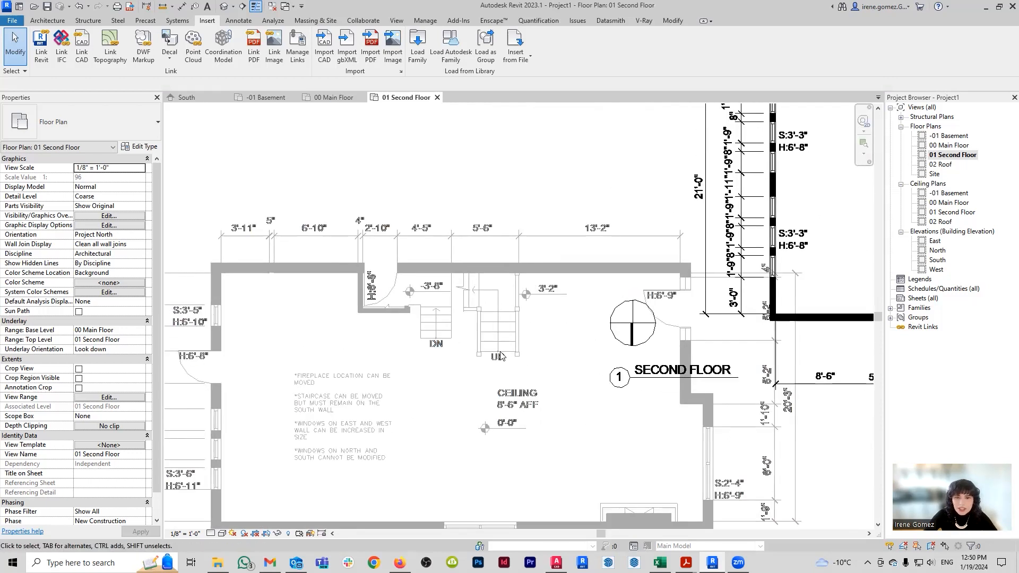
{"action": "scroll", "coordinate": [387, 301], "scroll_direction": "down", "scroll_amount": 2}
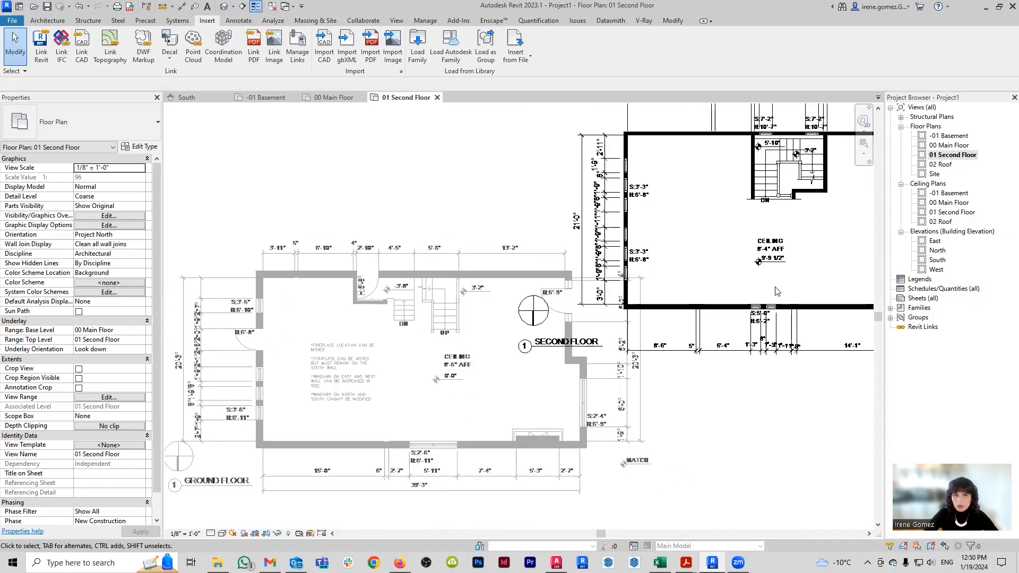
{"action": "left_click", "coordinate": [802, 273]}
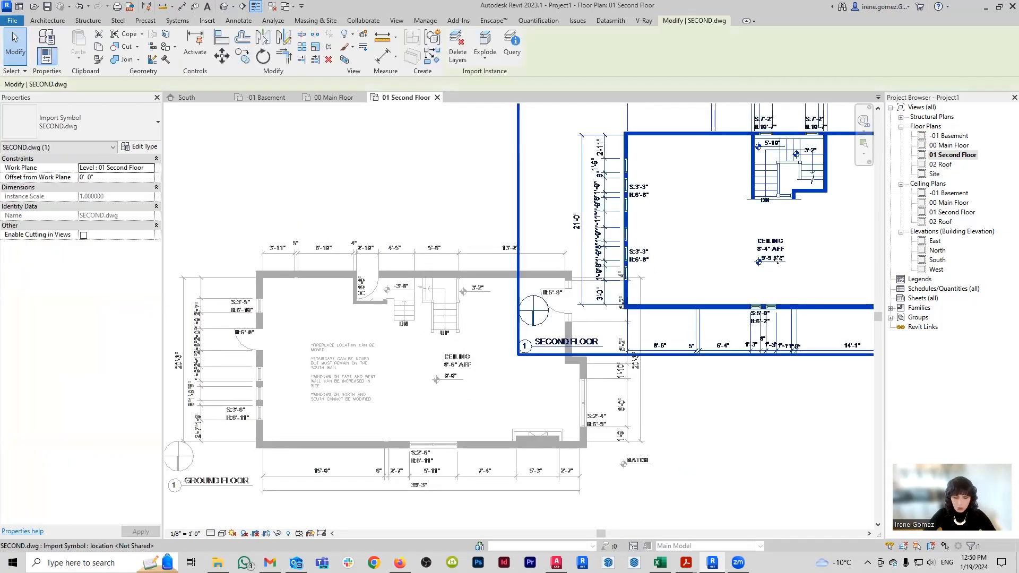
{"action": "key", "text": "Escape"}
{"action": "scroll", "coordinate": [818, 162], "scroll_direction": "up", "scroll_amount": 1}
{"action": "scroll", "coordinate": [815, 160], "scroll_direction": "up", "scroll_amount": 5}
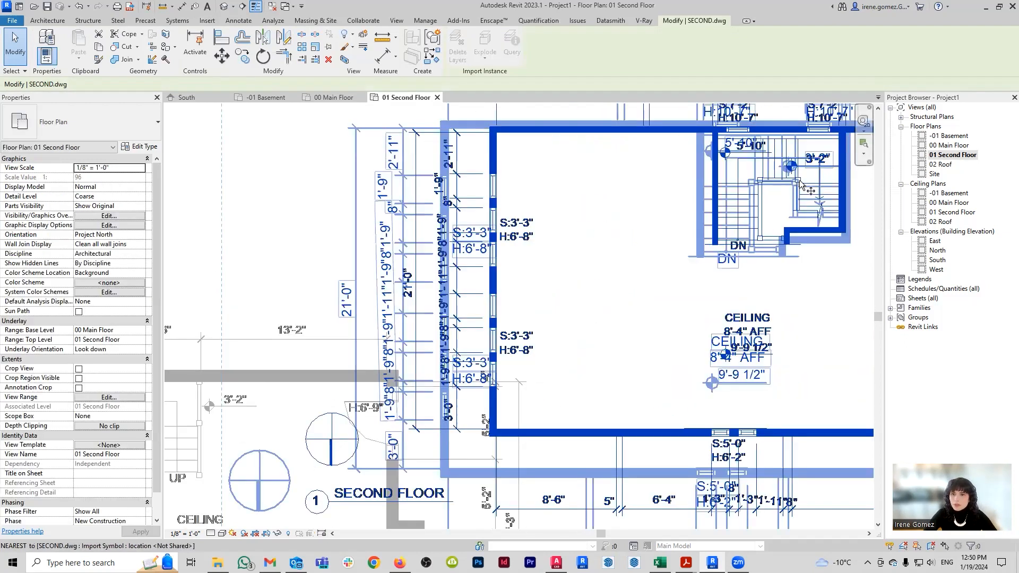
{"action": "key", "text": "m"}
{"action": "key", "text": "v"}
{"action": "left_click", "coordinate": [788, 187]}
{"action": "scroll", "coordinate": [823, 159], "scroll_direction": "down", "scroll_amount": 1}
{"action": "scroll", "coordinate": [829, 154], "scroll_direction": "down", "scroll_amount": 4}
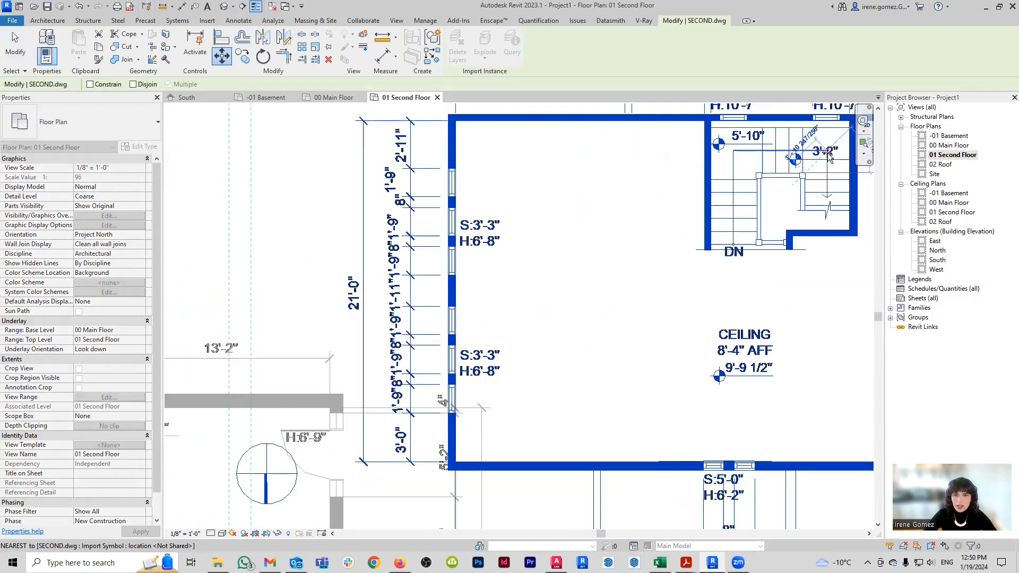
{"action": "scroll", "coordinate": [363, 342], "scroll_direction": "up", "scroll_amount": 3}
{"action": "scroll", "coordinate": [363, 342], "scroll_direction": "up", "scroll_amount": 2}
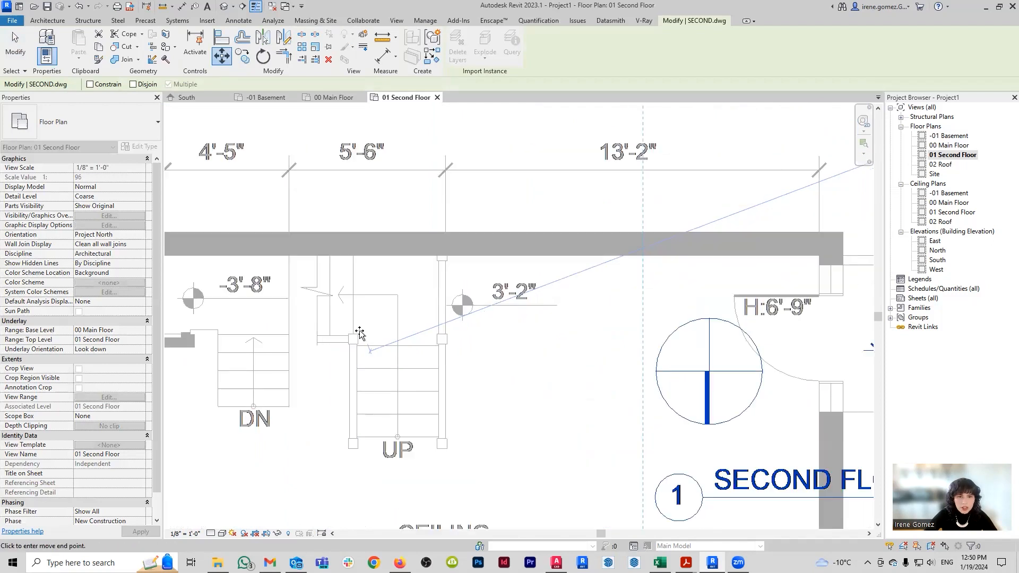
{"action": "left_click", "coordinate": [355, 334]}
Step: Check how the second floor drawing's staircase lines up with the main floor stairs in the underlay
{"action": "scroll", "coordinate": [555, 281], "scroll_direction": "down", "scroll_amount": 4}
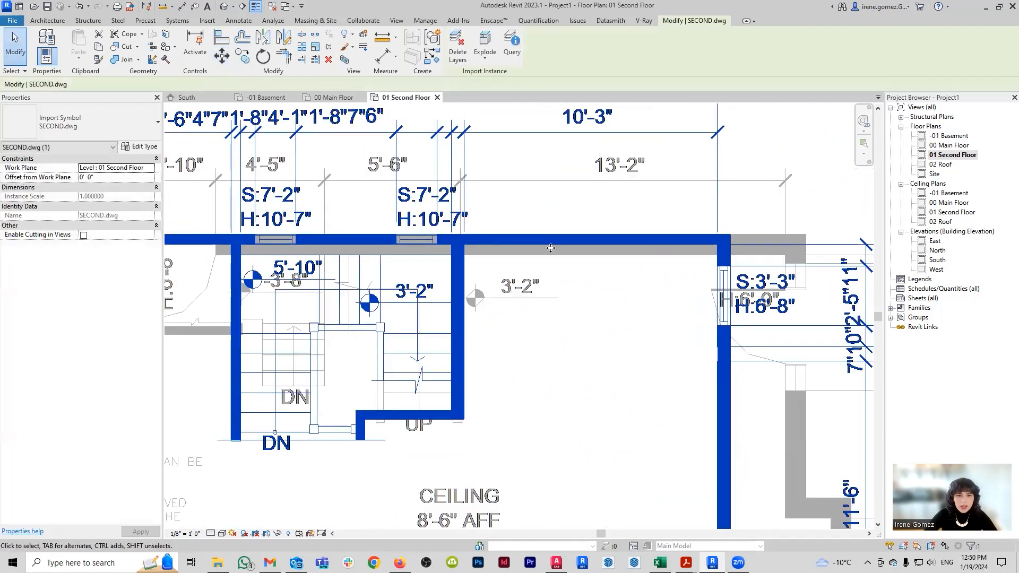
{"action": "scroll", "coordinate": [531, 266], "scroll_direction": "up", "scroll_amount": 1}
{"action": "middle_click_drag", "start_coordinate": [409, 370], "coordinate": [497, 364]}
{"action": "scroll", "coordinate": [480, 309], "scroll_direction": "up", "scroll_amount": 2}
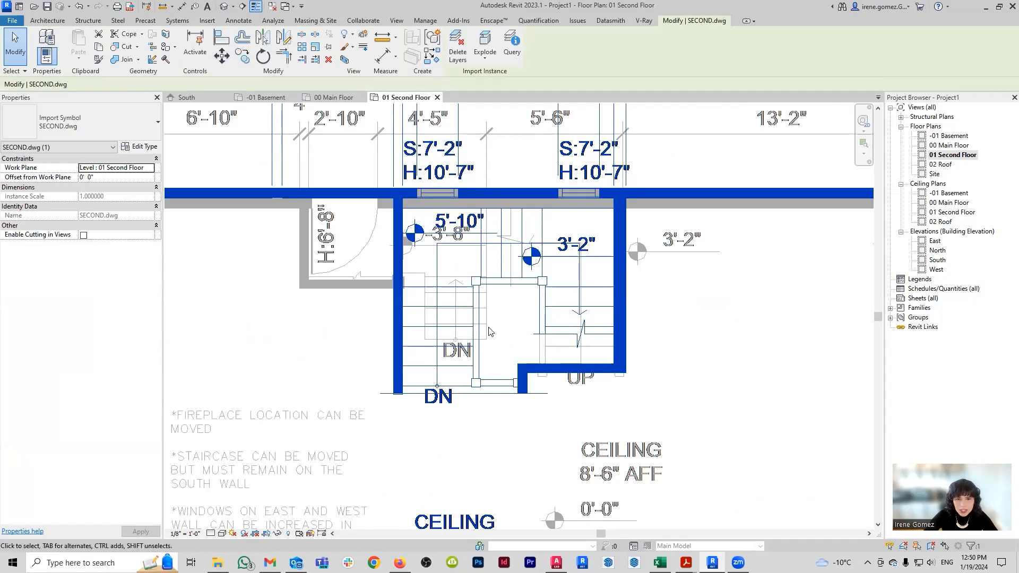
{"action": "middle_click_drag", "start_coordinate": [642, 361], "coordinate": [616, 335]}
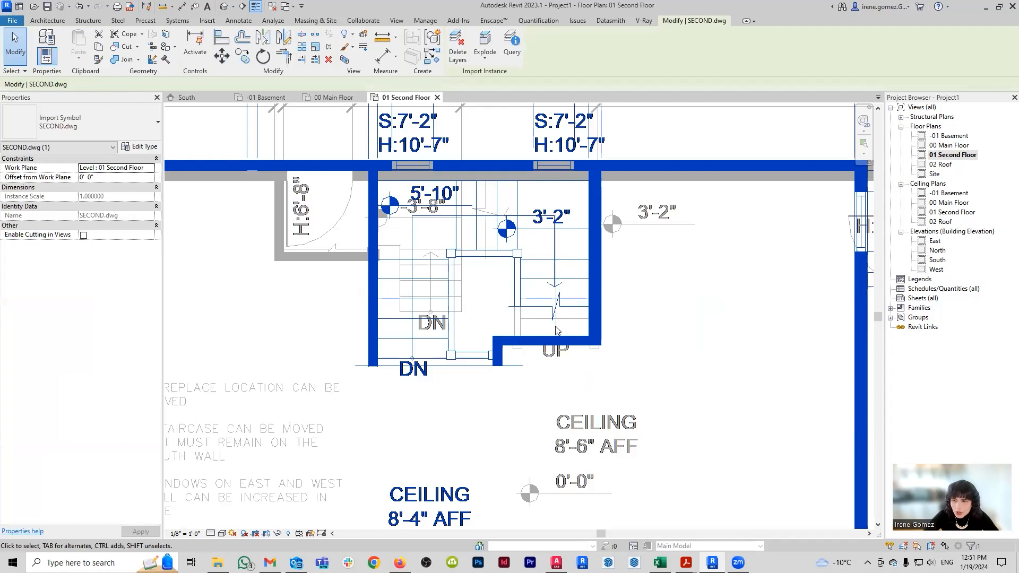
{"action": "scroll", "coordinate": [615, 335], "scroll_direction": "down", "scroll_amount": 3}
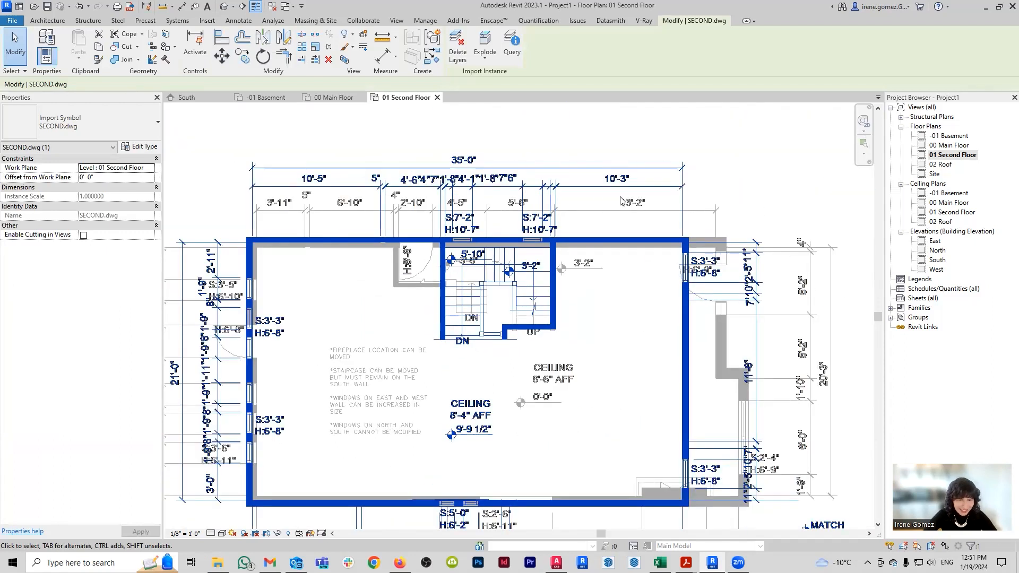
Step: Compare the second floor's exterior walls with the main floor underlay along the upper, left, lower and right sides
{"action": "scroll", "coordinate": [305, 453], "scroll_direction": "up", "scroll_amount": 3}
{"action": "middle_click_drag", "start_coordinate": [288, 115], "coordinate": [308, 184]}
{"action": "scroll", "coordinate": [308, 184], "scroll_direction": "up", "scroll_amount": 1}
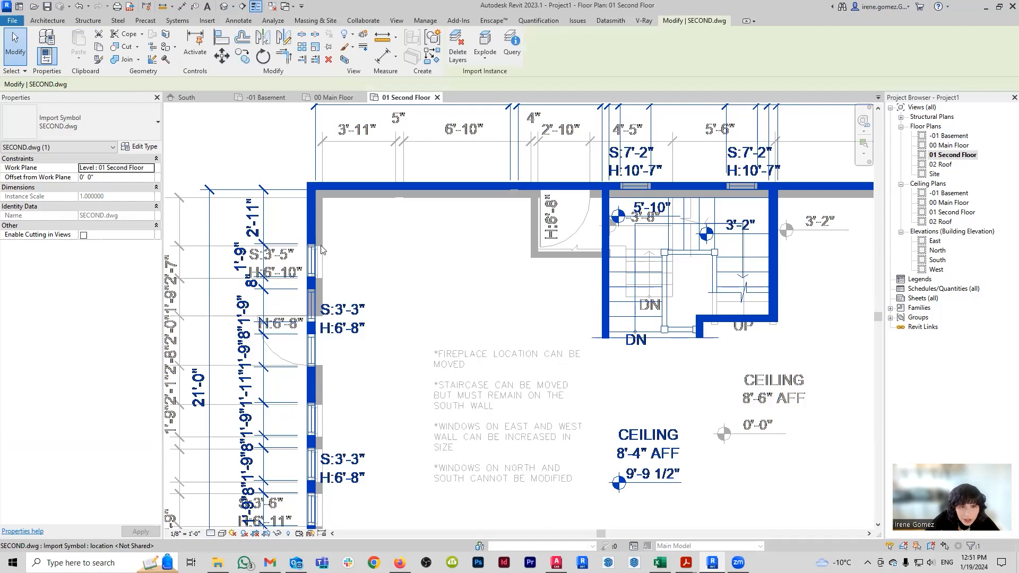
{"action": "scroll", "coordinate": [344, 239], "scroll_direction": "down", "scroll_amount": 1}
{"action": "scroll", "coordinate": [356, 240], "scroll_direction": "down", "scroll_amount": 1}
{"action": "scroll", "coordinate": [591, 208], "scroll_direction": "up", "scroll_amount": 2}
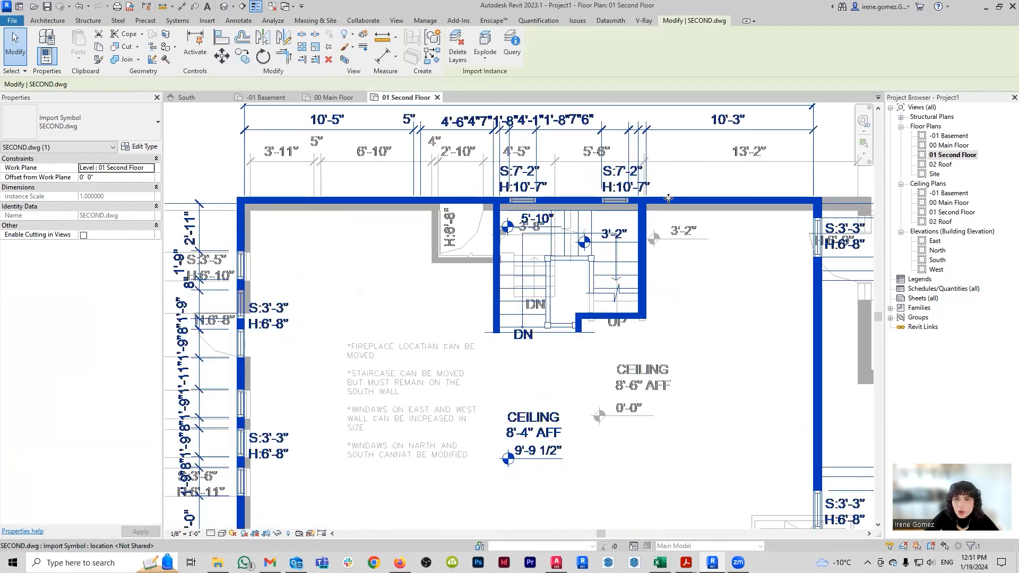
{"action": "middle_click_drag", "start_coordinate": [275, 344], "coordinate": [283, 222]}
{"action": "middle_click_drag", "start_coordinate": [244, 492], "coordinate": [248, 424]}
{"action": "middle_click_drag", "start_coordinate": [651, 388], "coordinate": [498, 443]}
{"action": "middle_click_drag", "start_coordinate": [583, 400], "coordinate": [520, 417]}
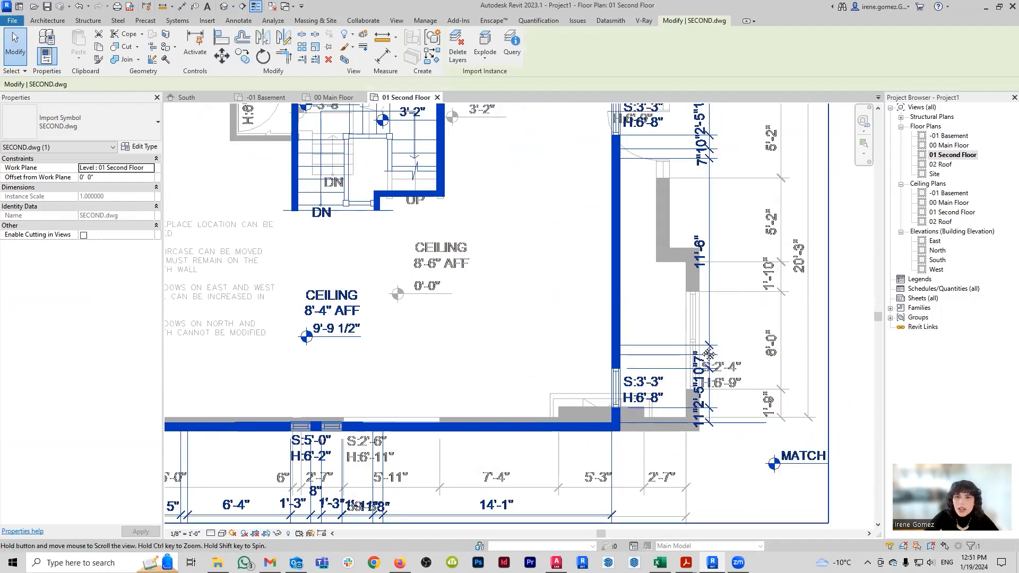
{"action": "middle_click_drag", "start_coordinate": [703, 329], "coordinate": [650, 403]}
{"action": "scroll", "coordinate": [650, 403], "scroll_direction": "down", "scroll_amount": 1}
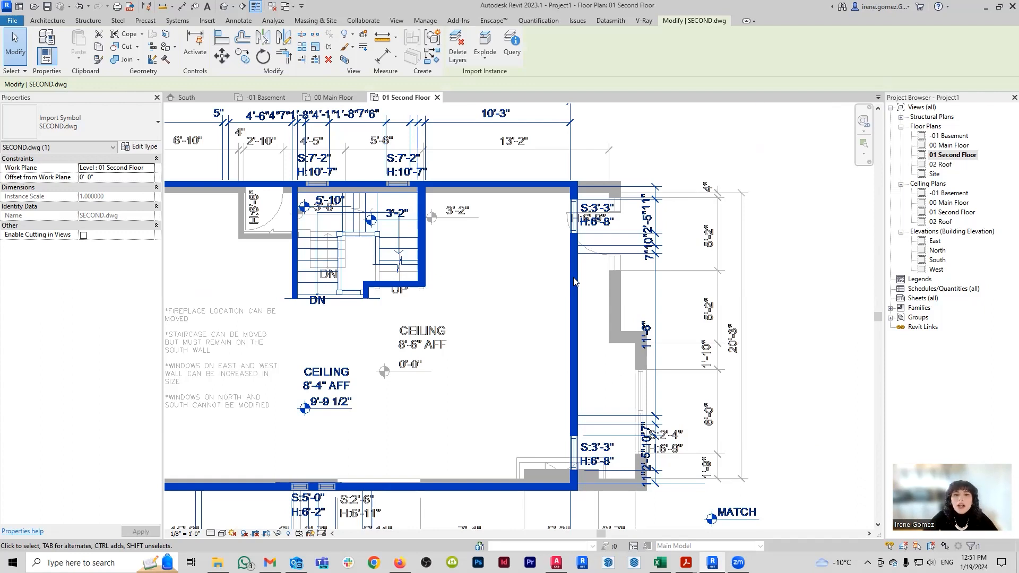
Step: Deselect SECOND.dwg and examine the whole second floor drawing over the main floor underlay
{"action": "scroll", "coordinate": [557, 260], "scroll_direction": "down", "scroll_amount": 4}
{"action": "scroll", "coordinate": [555, 260], "scroll_direction": "down", "scroll_amount": 1}
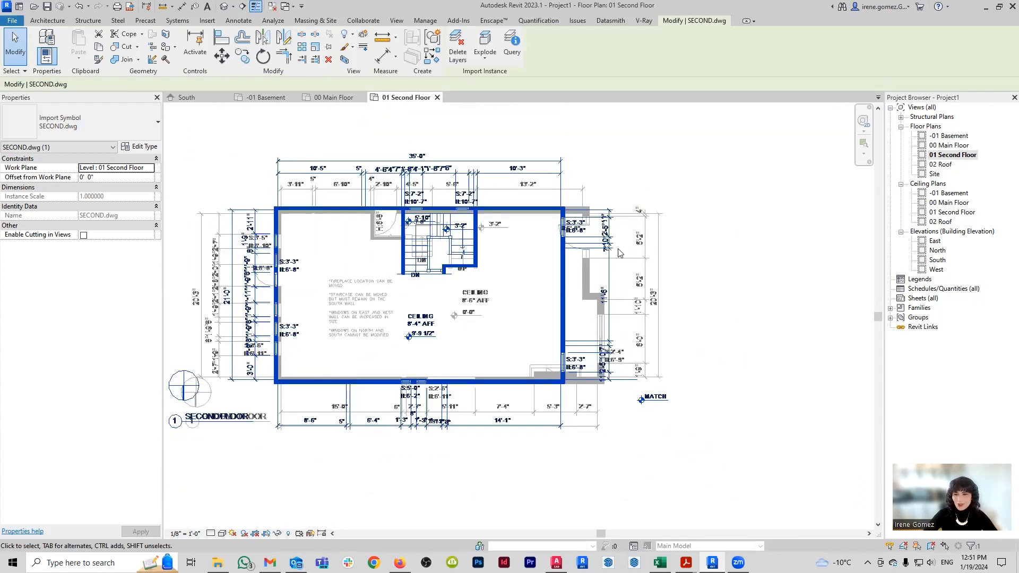
{"action": "left_click", "coordinate": [733, 261]}
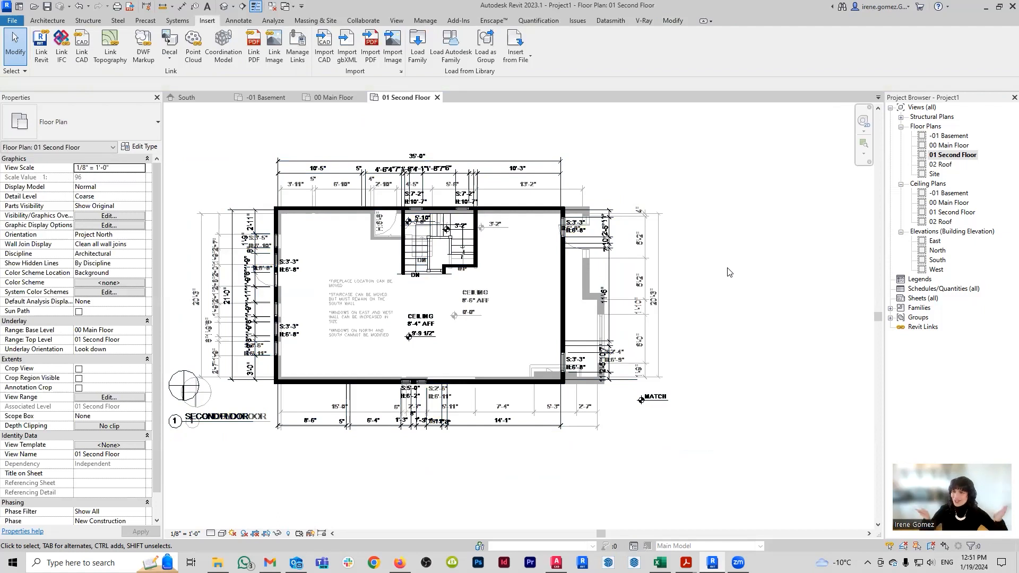
{"action": "scroll", "coordinate": [562, 273], "scroll_direction": "up", "scroll_amount": 2}
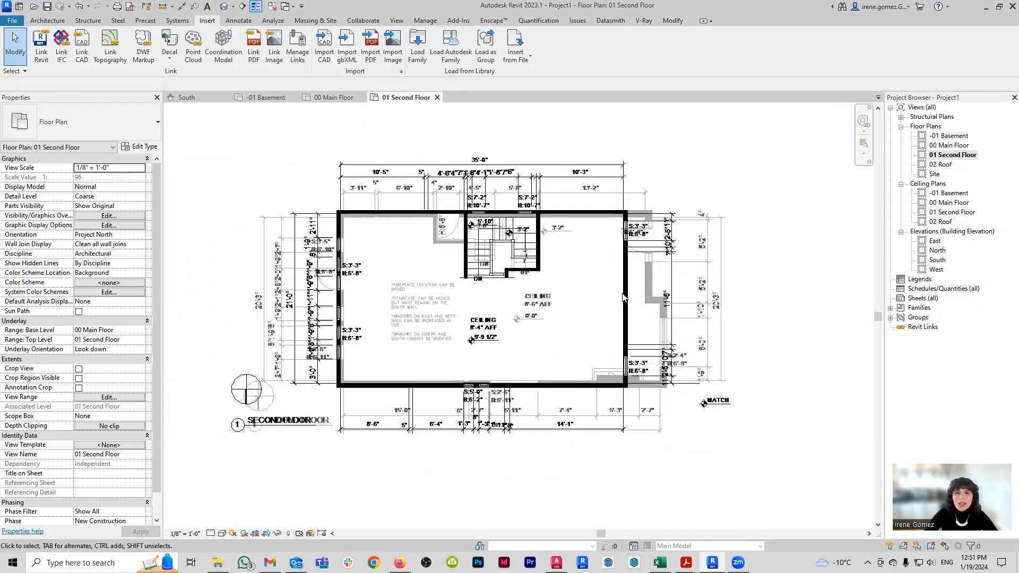
{"action": "scroll", "coordinate": [589, 262], "scroll_direction": "down", "scroll_amount": 1}
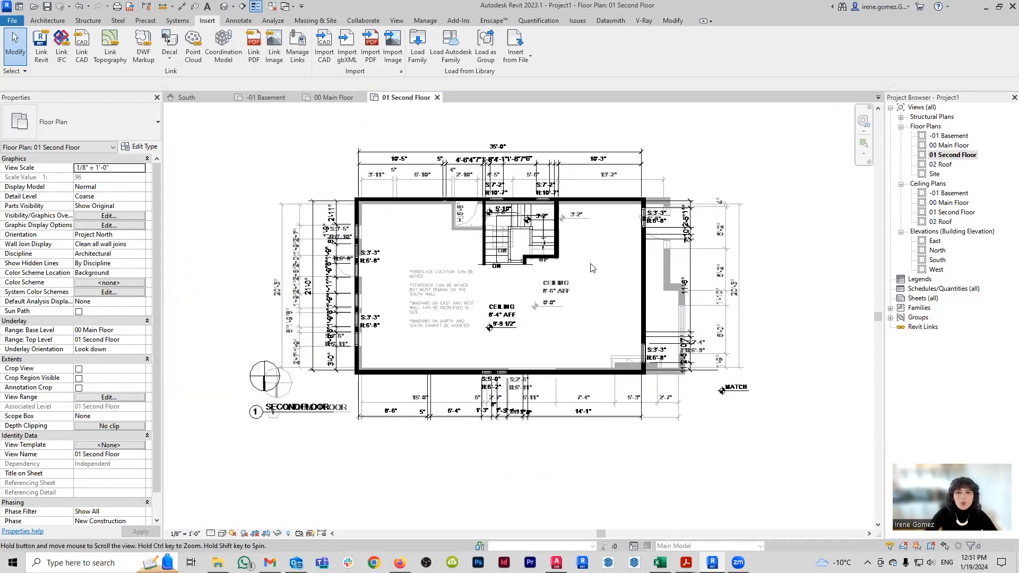
{"action": "scroll", "coordinate": [590, 262], "scroll_direction": "down", "scroll_amount": 1}
{"action": "scroll", "coordinate": [553, 302], "scroll_direction": "up", "scroll_amount": 1}
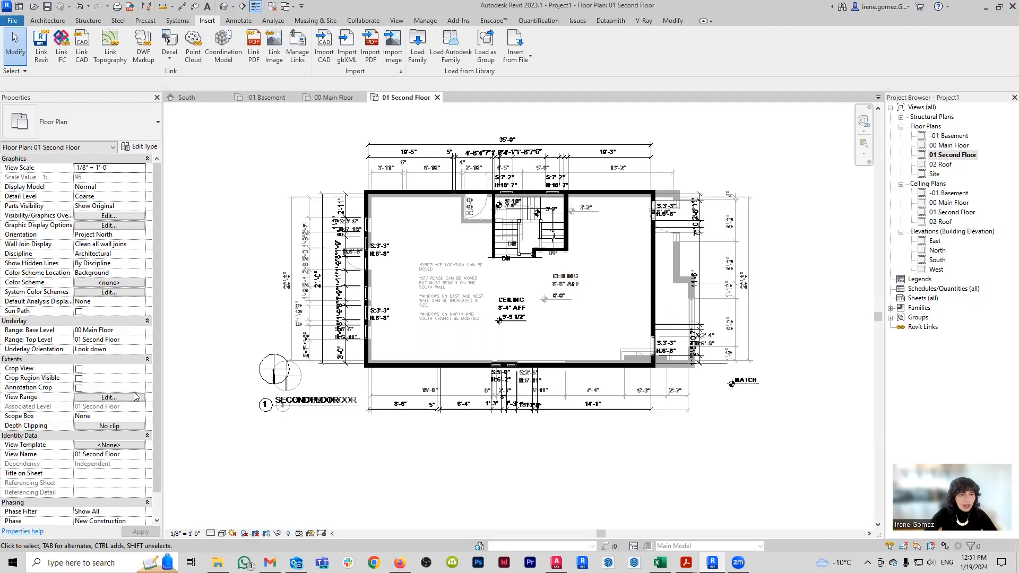
Step: Inspect the 01 Second Floor plan's view range, including the level options for its view depth
{"action": "left_click", "coordinate": [109, 397]}
{"action": "left_click", "coordinate": [546, 310]}
{"action": "left_click", "coordinate": [553, 313]}
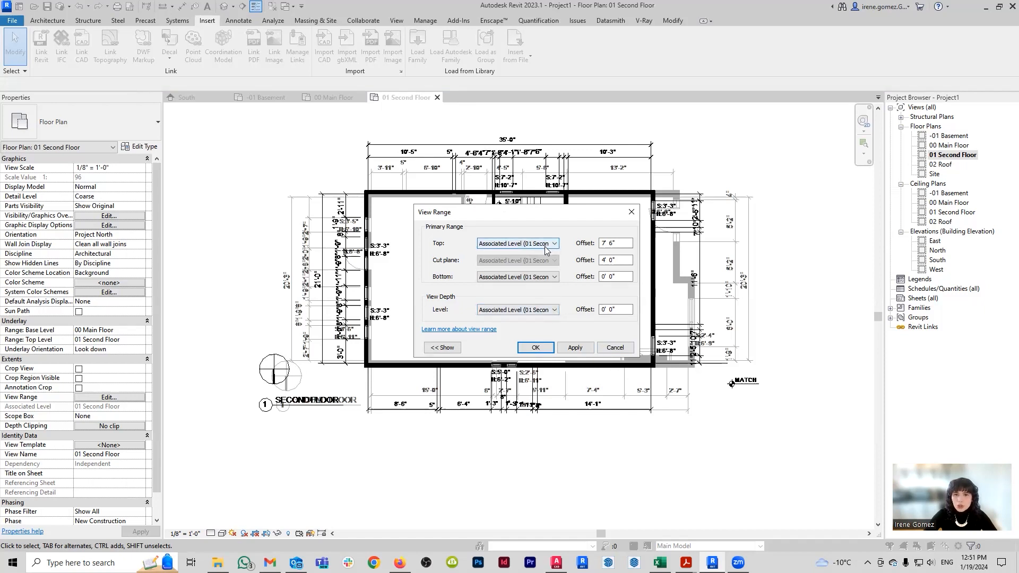
{"action": "left_click", "coordinate": [536, 311]}
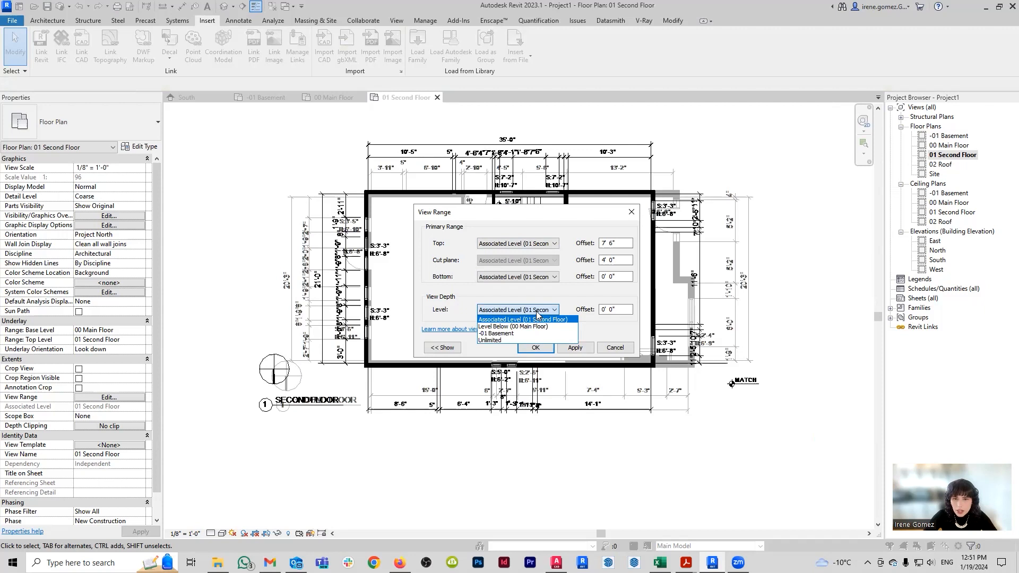
{"action": "left_click", "coordinate": [592, 347]}
{"action": "left_click", "coordinate": [549, 348]}
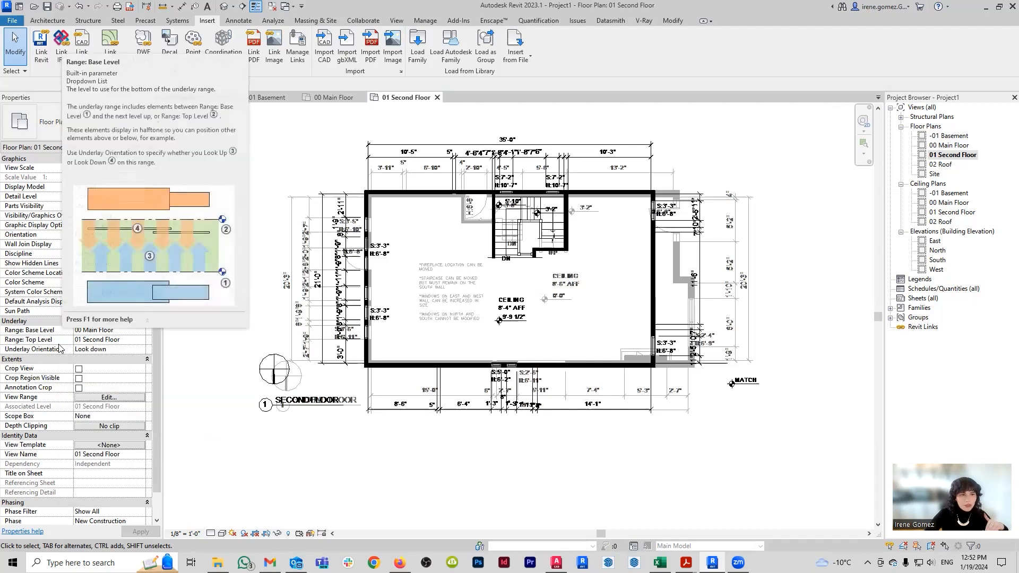
Step: Turn off the main floor underlay in the 01 Second Floor plan by setting its base level to None
{"action": "left_click", "coordinate": [142, 330]}
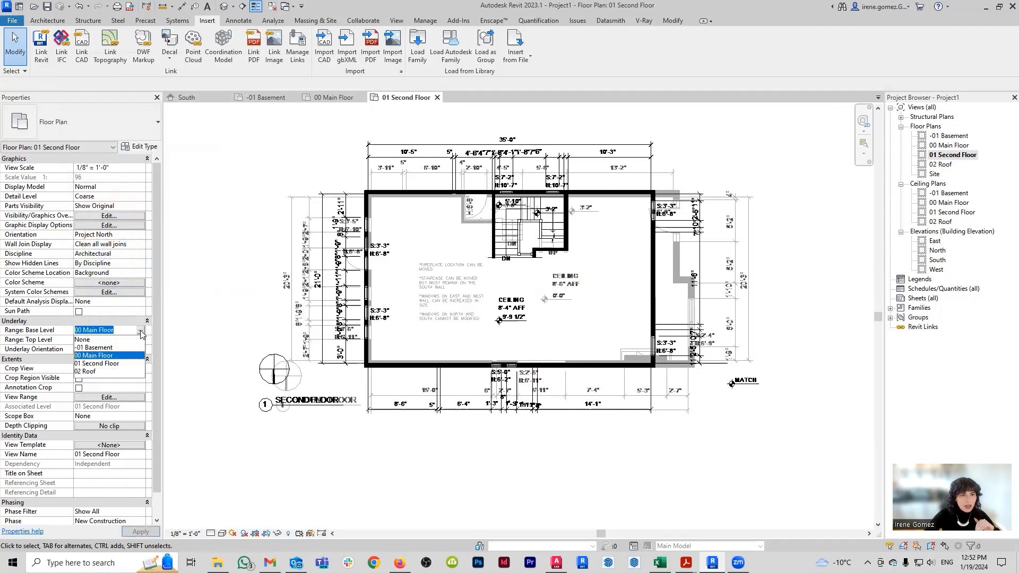
{"action": "left_click", "coordinate": [101, 340]}
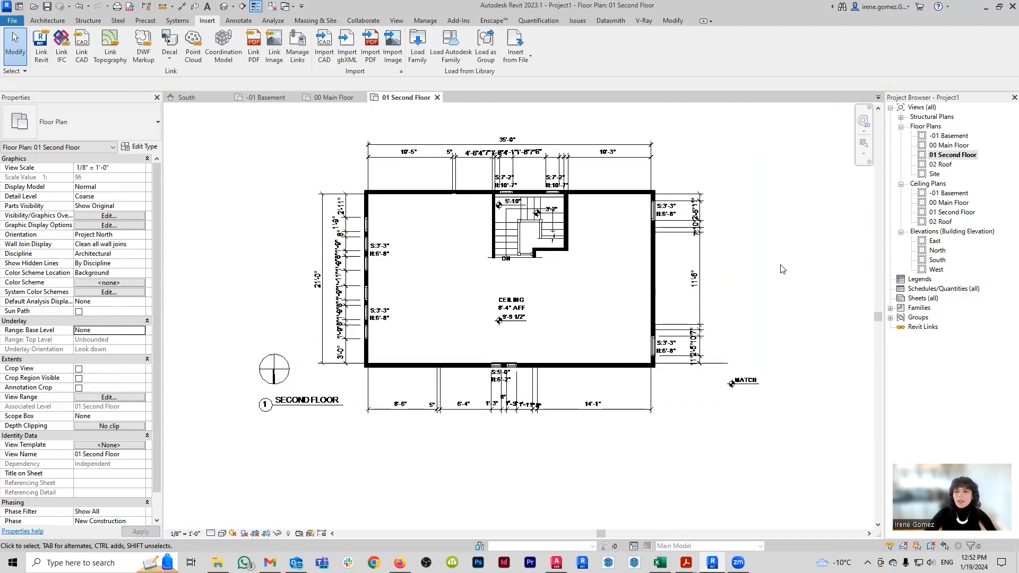
{"action": "scroll", "coordinate": [476, 326], "scroll_direction": "down", "scroll_amount": 2}
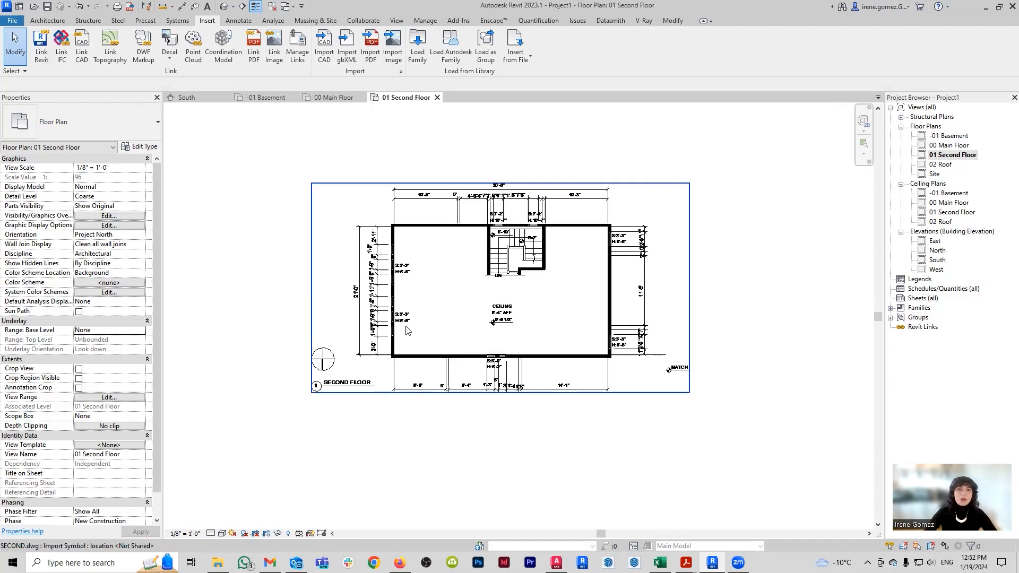
Step: Switch to the -01 Basement floor plan and examine its imported drawing
{"action": "left_click", "coordinate": [267, 98]}
{"action": "scroll", "coordinate": [512, 316], "scroll_direction": "up", "scroll_amount": 5}
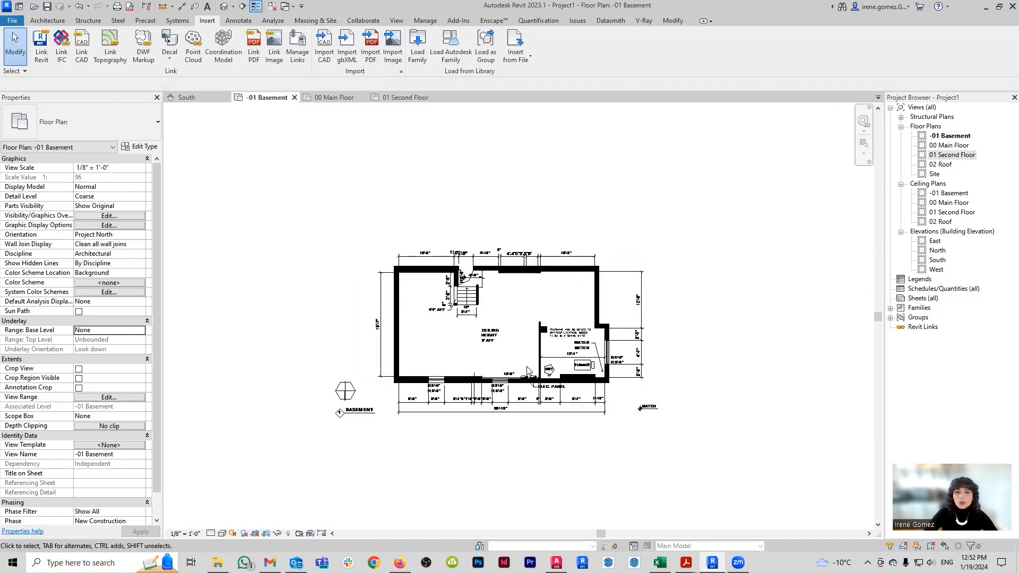